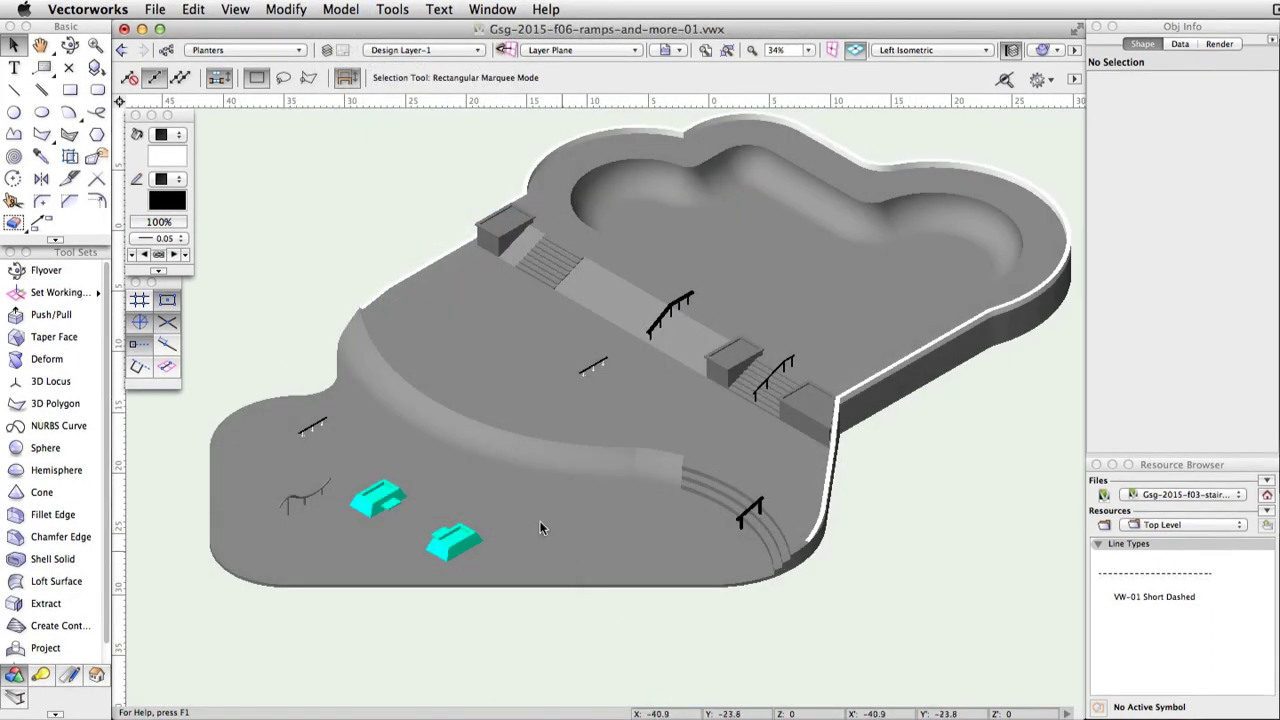
Step: Create a Ramps class, set it as the active class, and switch to Top/Plan view
left_click(166, 50)
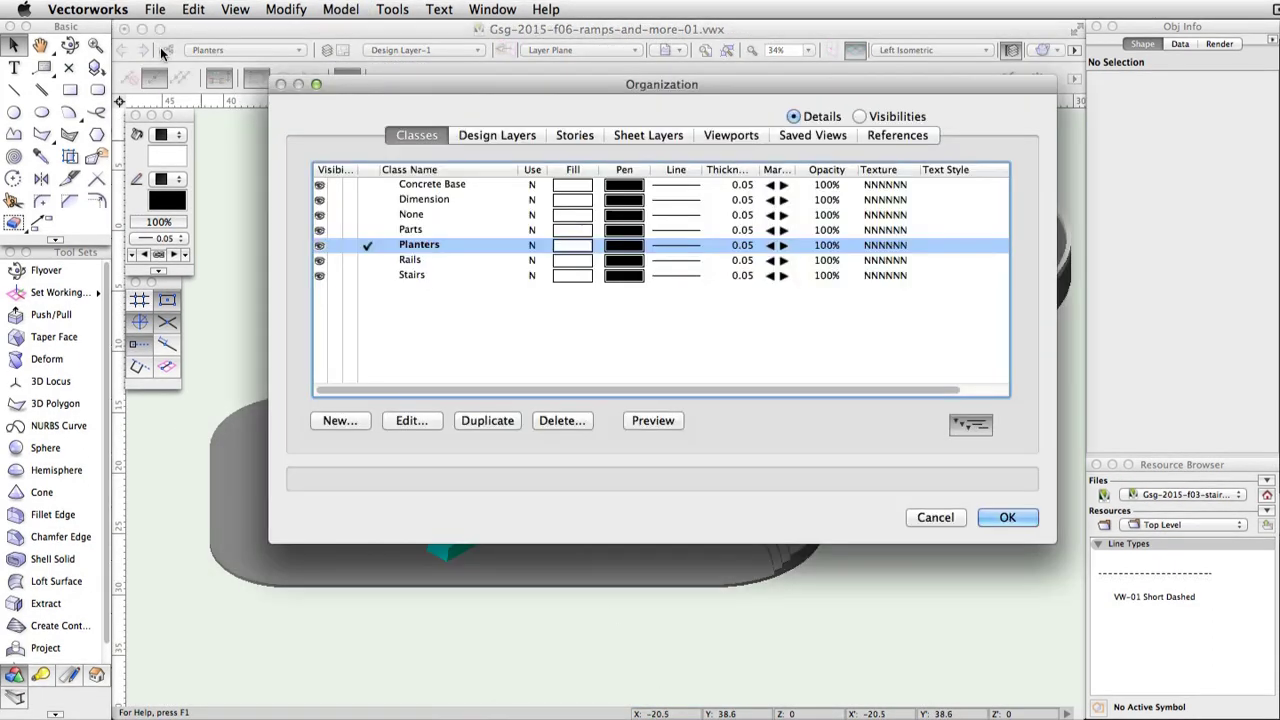
left_click(337, 421)
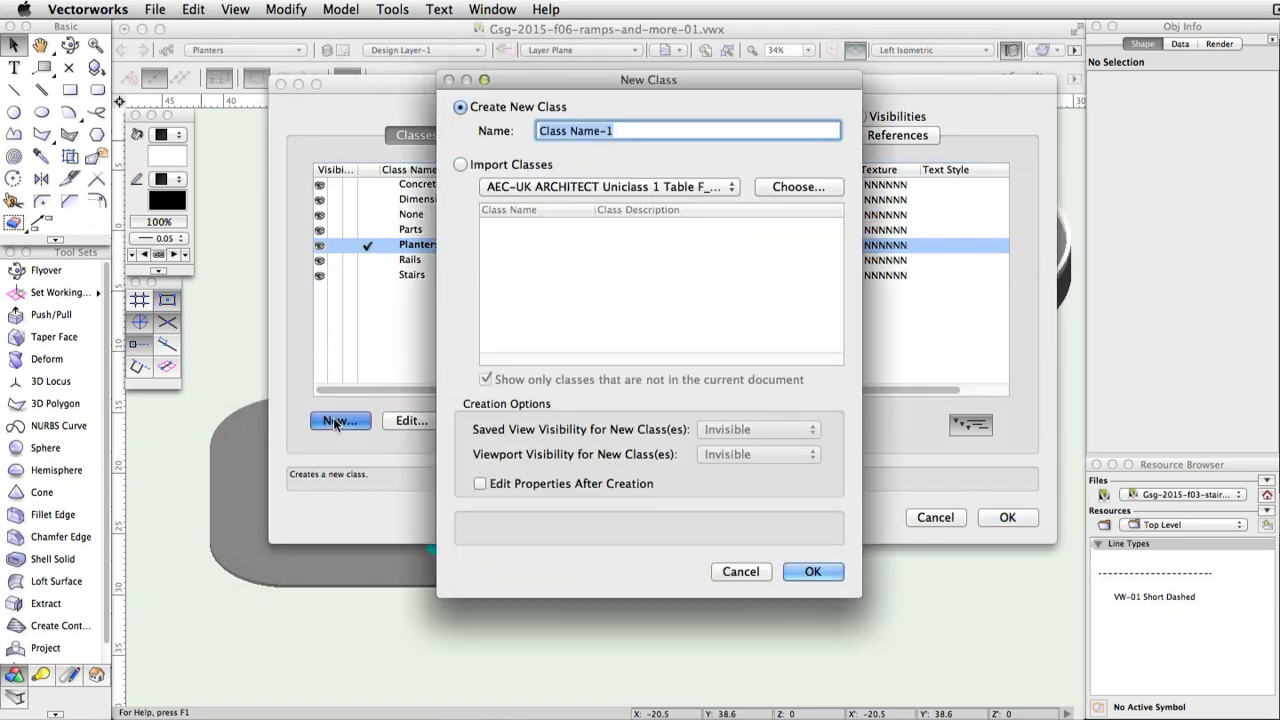
type("Ramps")
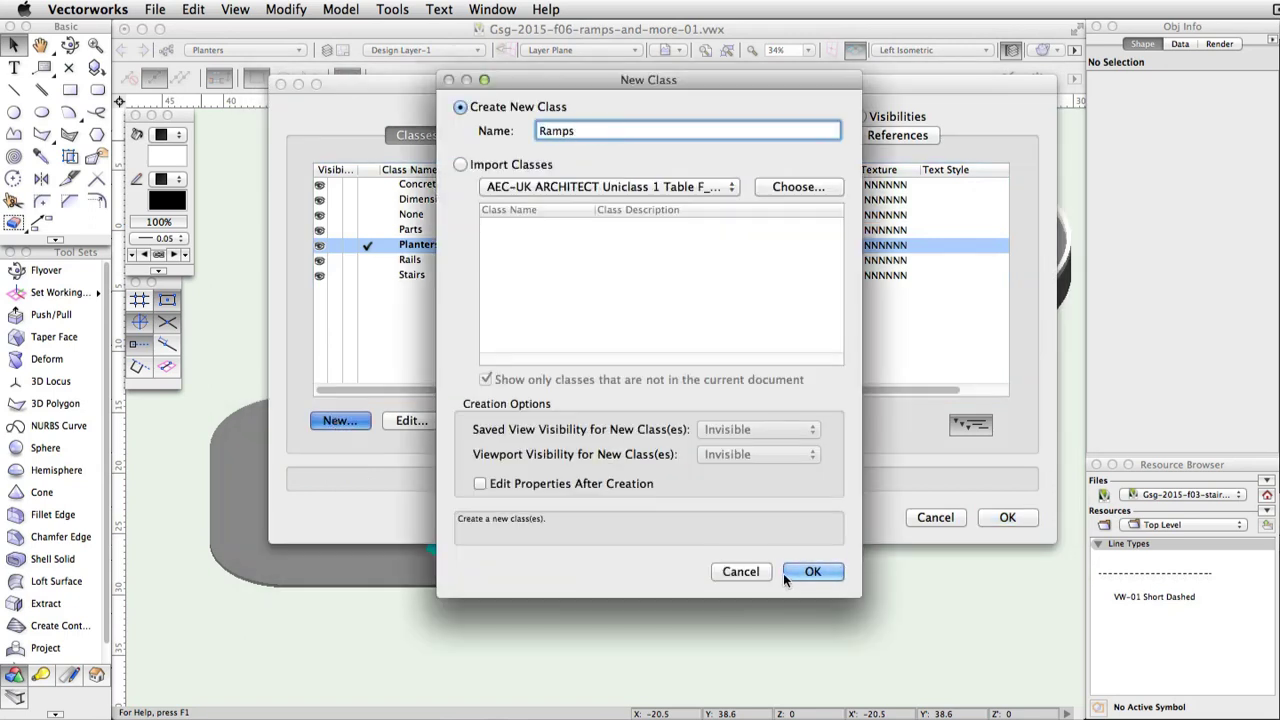
left_click(790, 570)
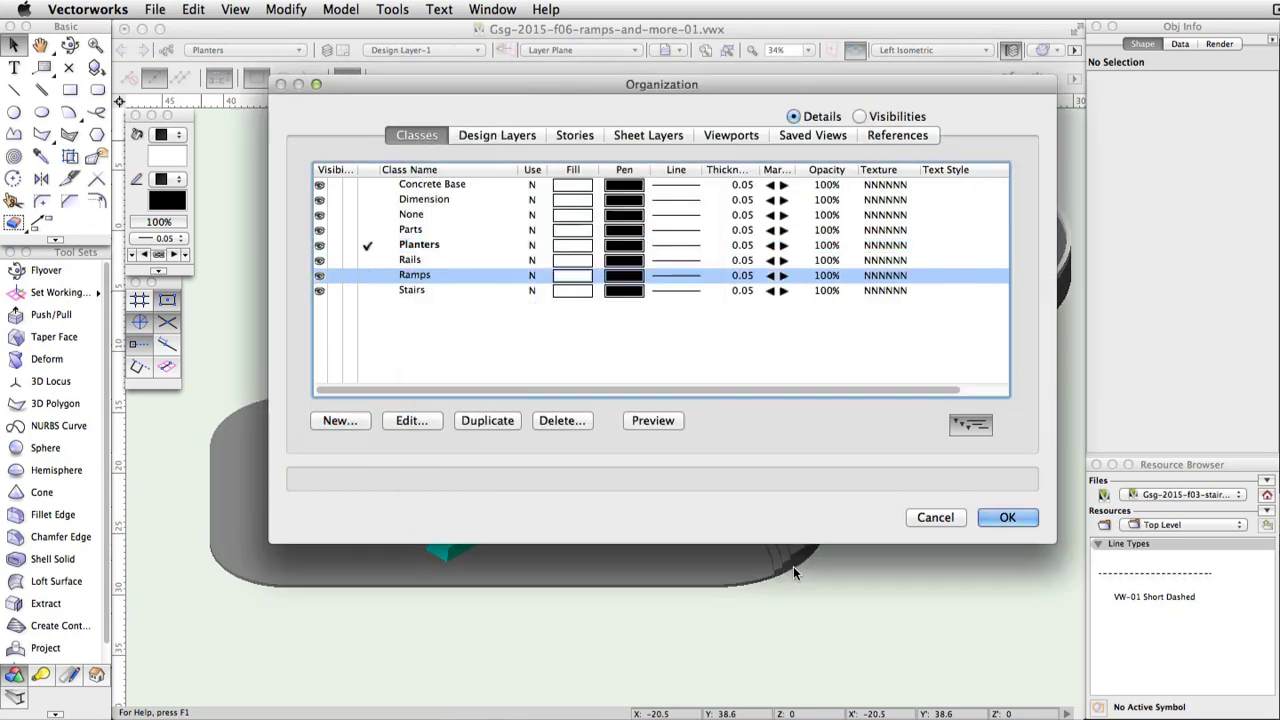
left_click(368, 275)
left_click(1005, 517)
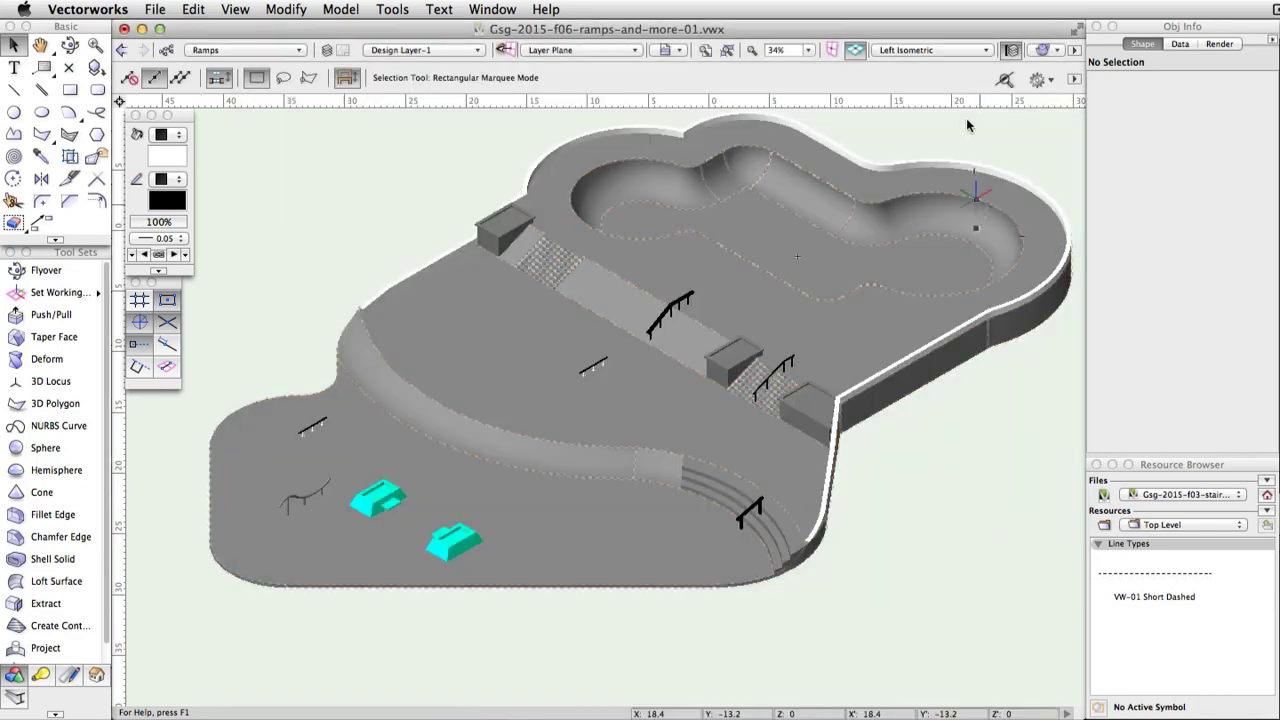
left_click(949, 49)
left_click(954, 73)
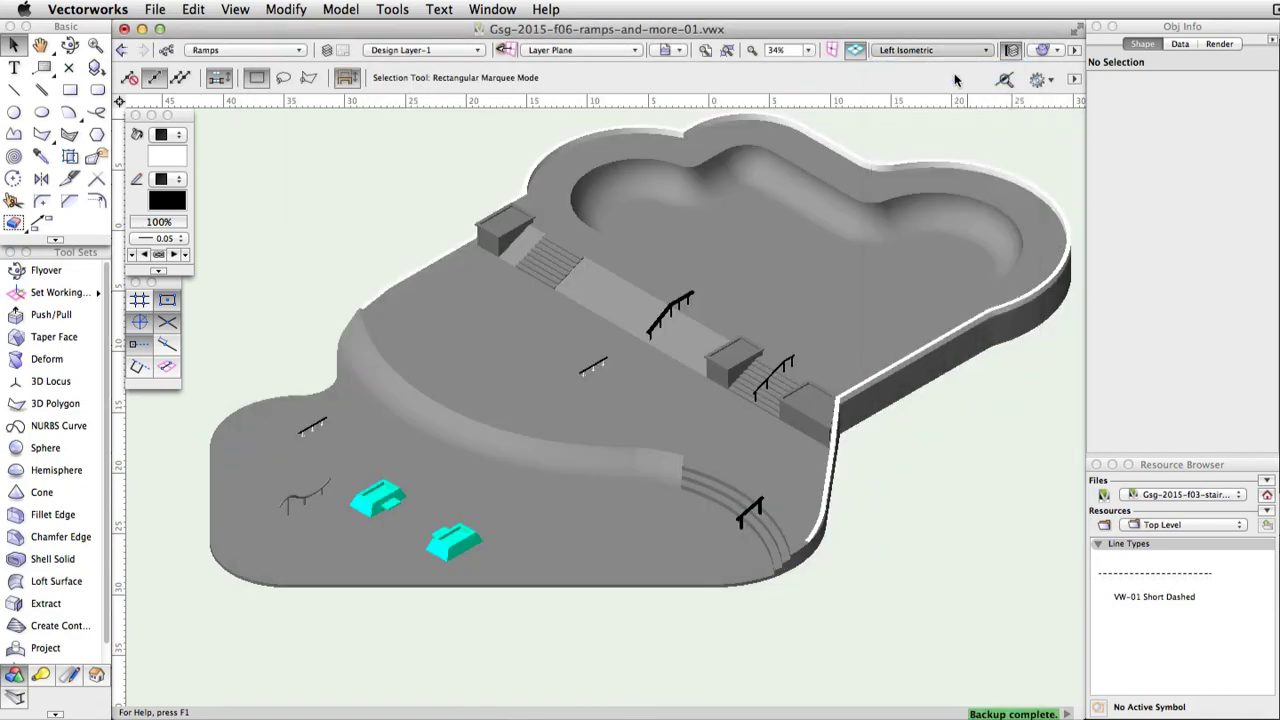
Step: Trace the inner curved ramp wall with a three-point arc from endpoint to endpoint
mouse_move(553, 290)
left_mouse_down()
mouse_move(765, 298)
mouse_move(664, 392)
left_mouse_up()
scroll(671, 317, "up", 4)
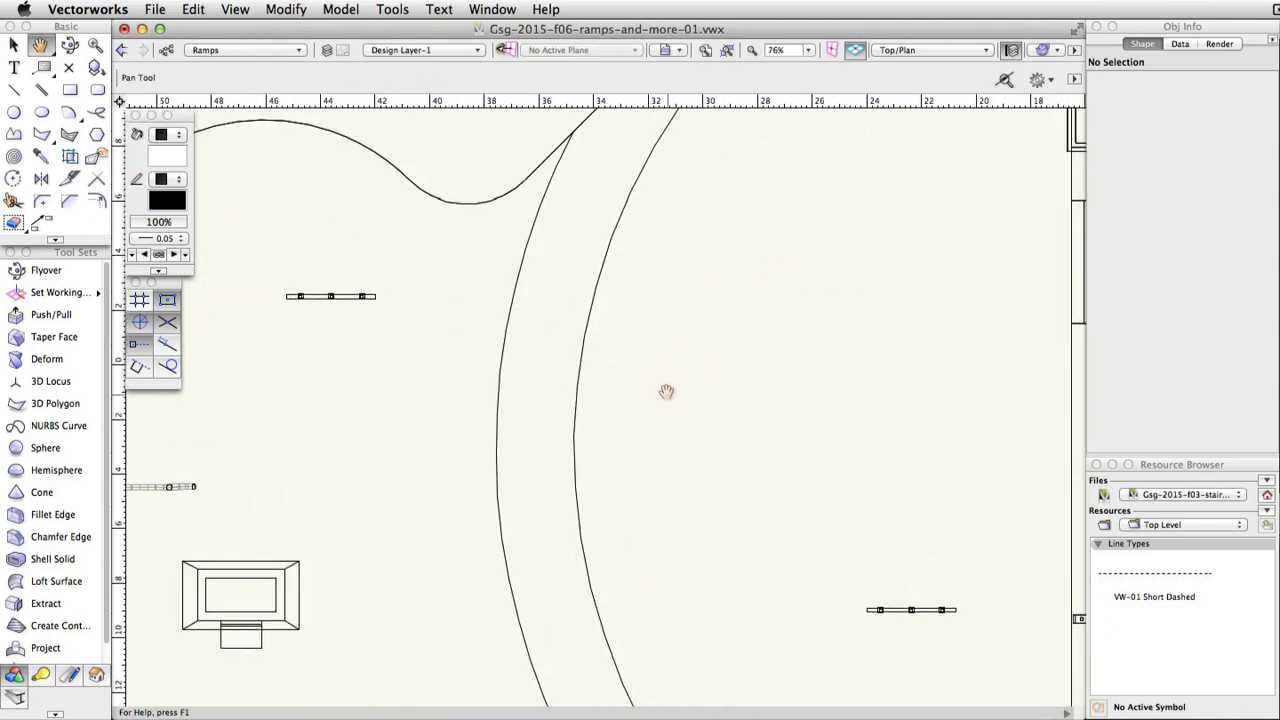
key("x")
left_click(69, 113)
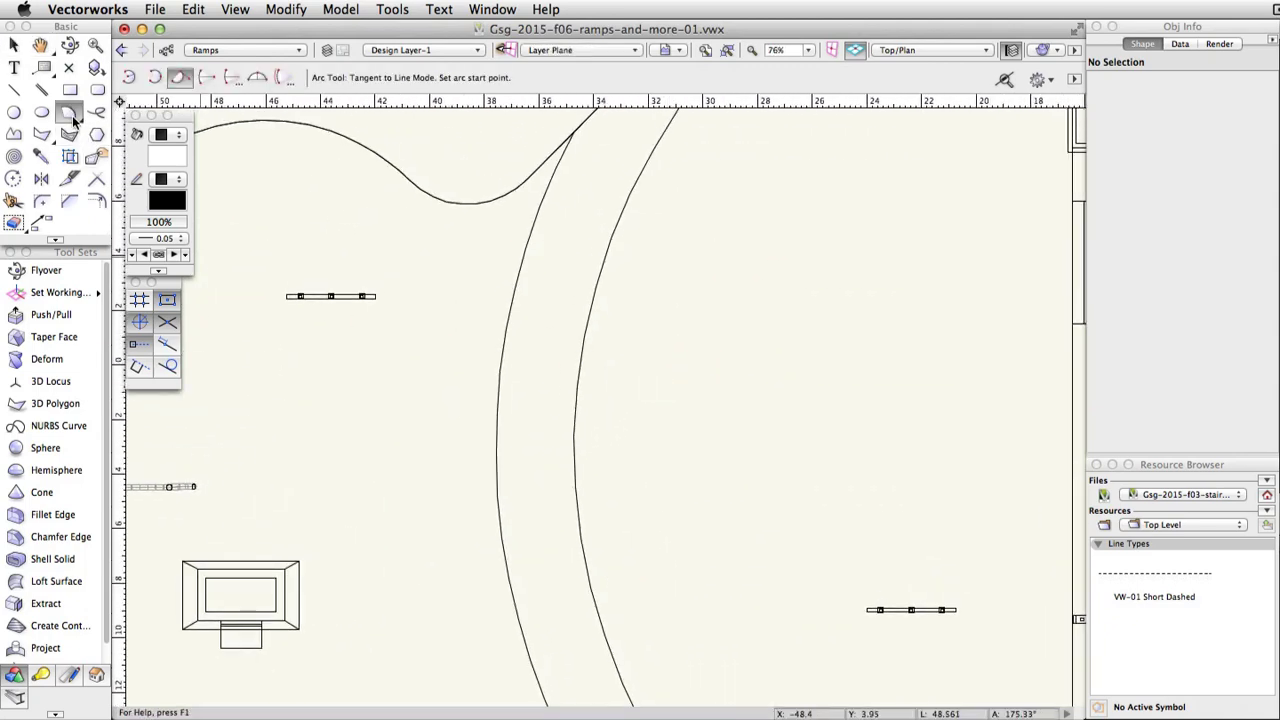
left_click(151, 77)
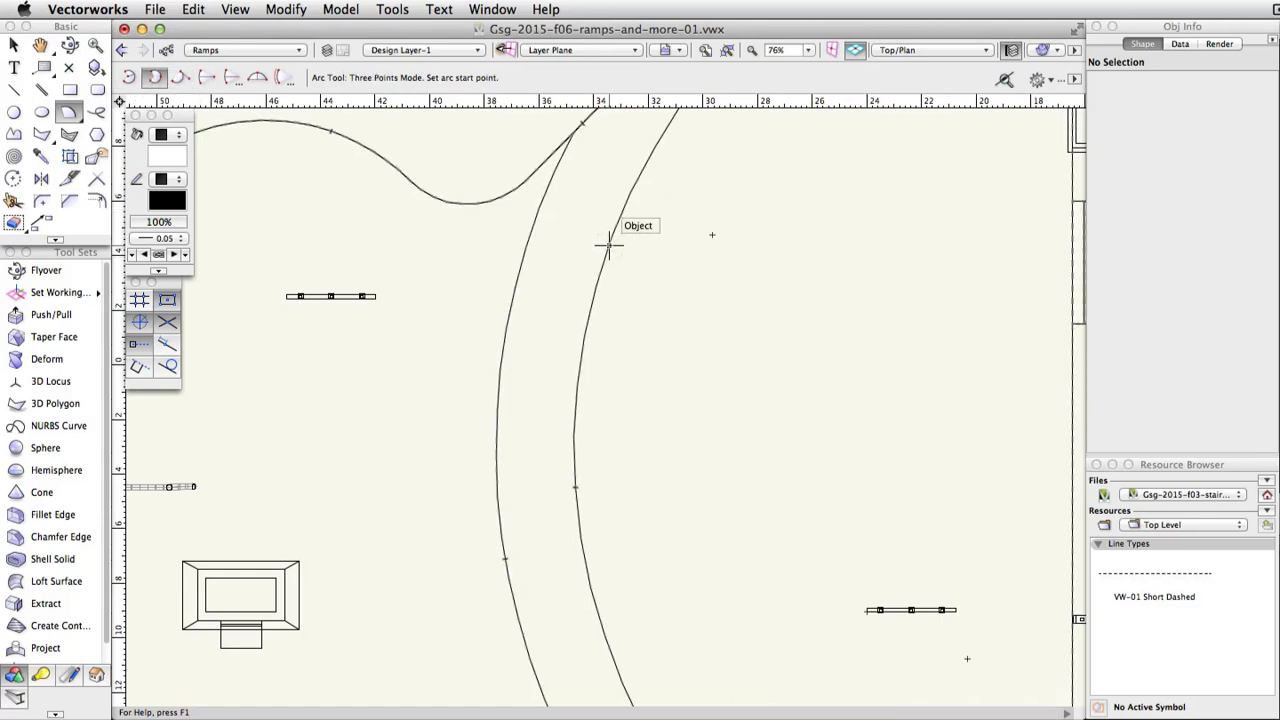
left_click(593, 297)
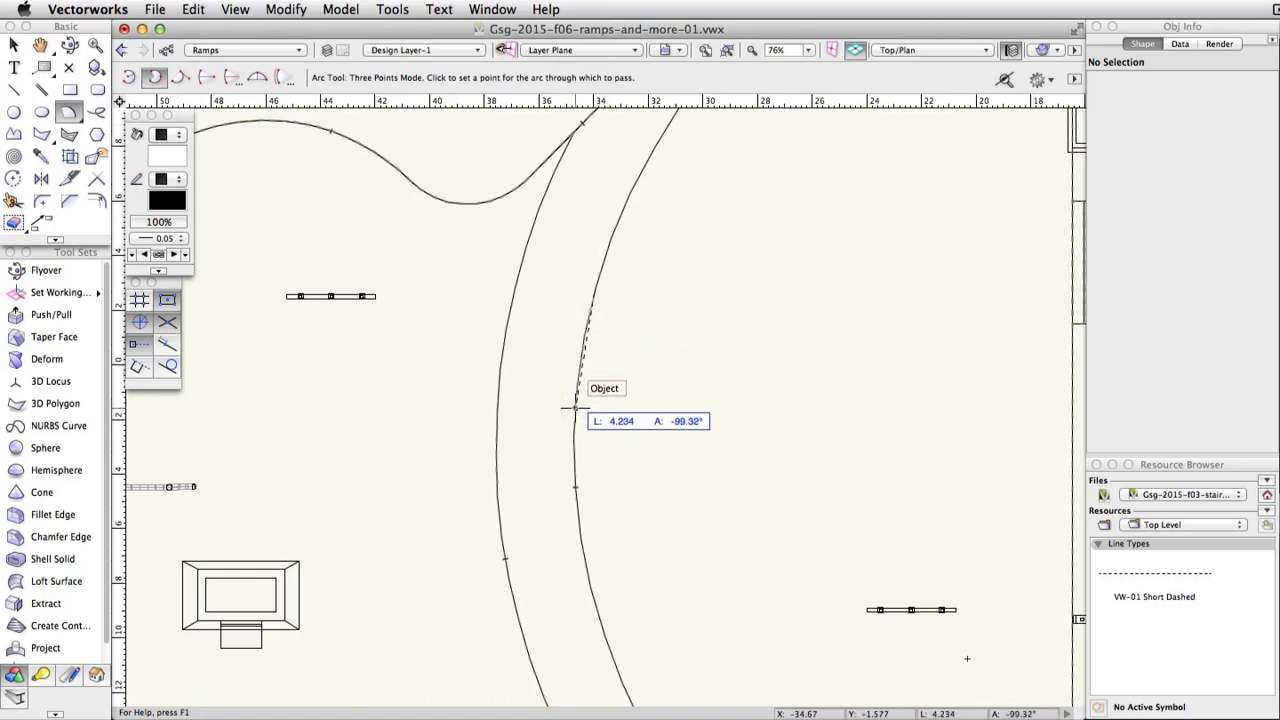
left_click(575, 408)
left_click(575, 408)
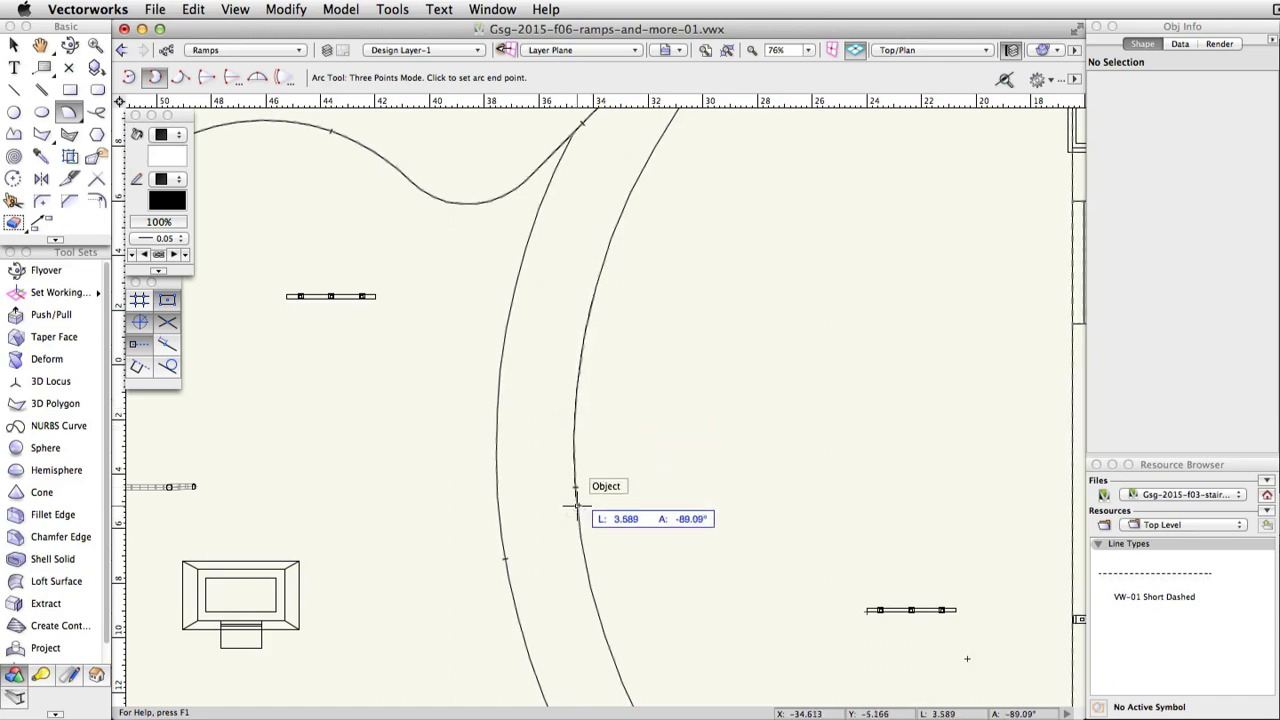
left_click(575, 505)
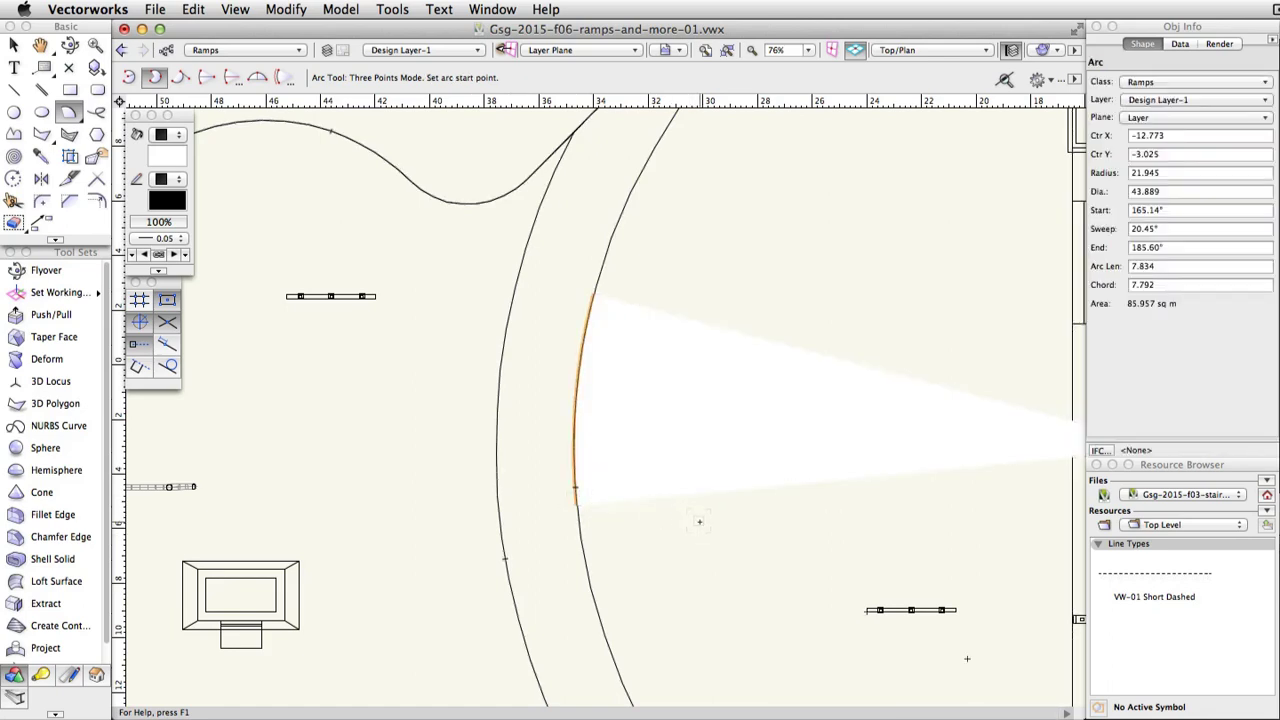
Step: Offset the arc to the outer wall with Close Open Curves on, forming a closed band
left_click(97, 201)
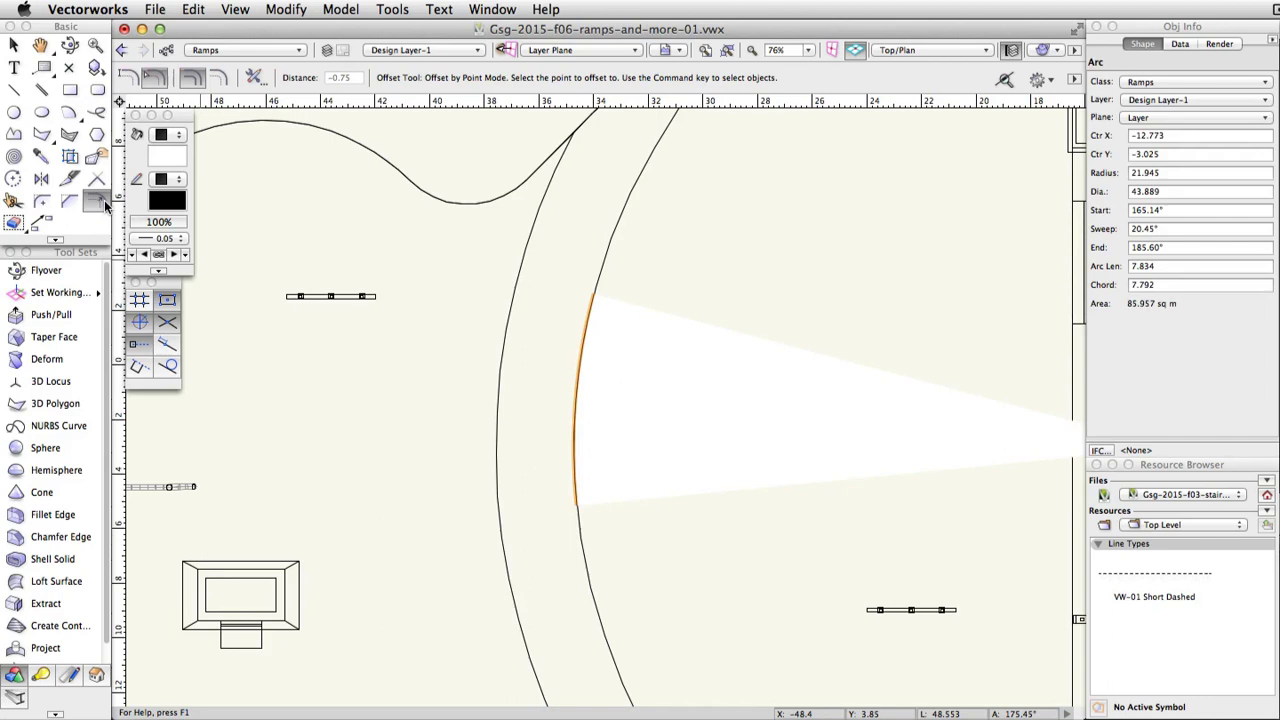
left_click(253, 77)
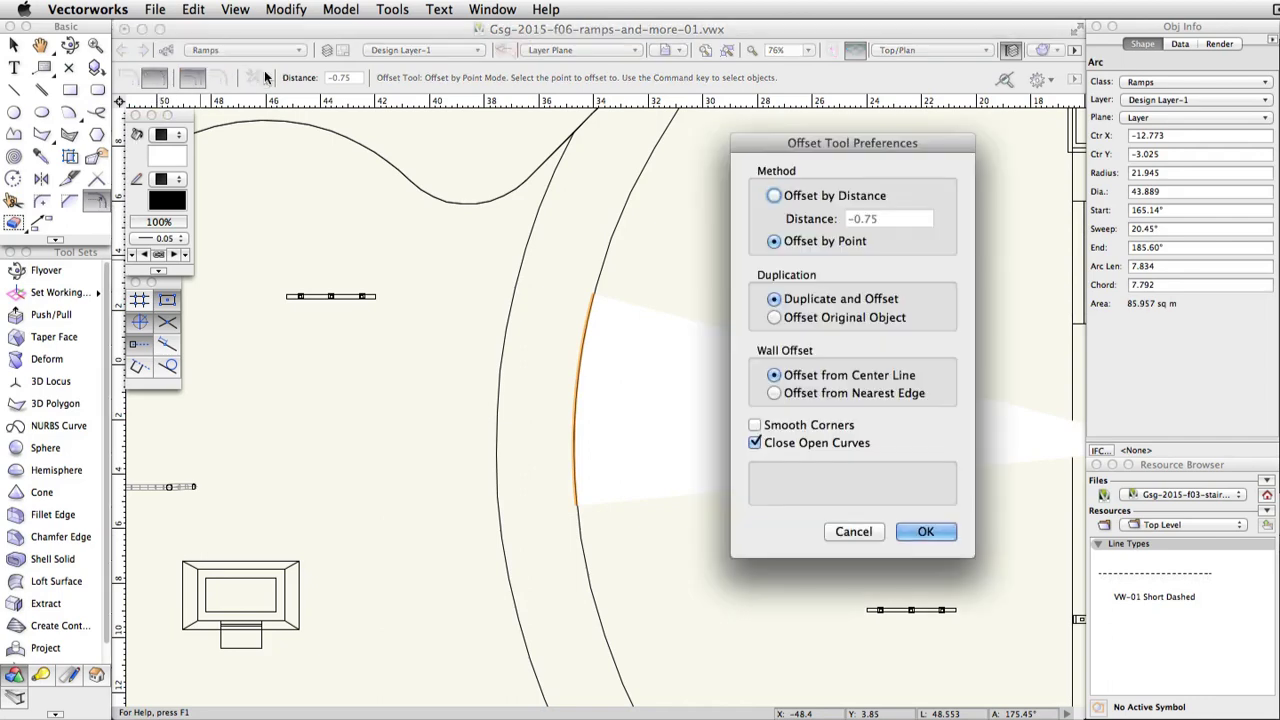
left_click_drag(783, 143, 534, 108)
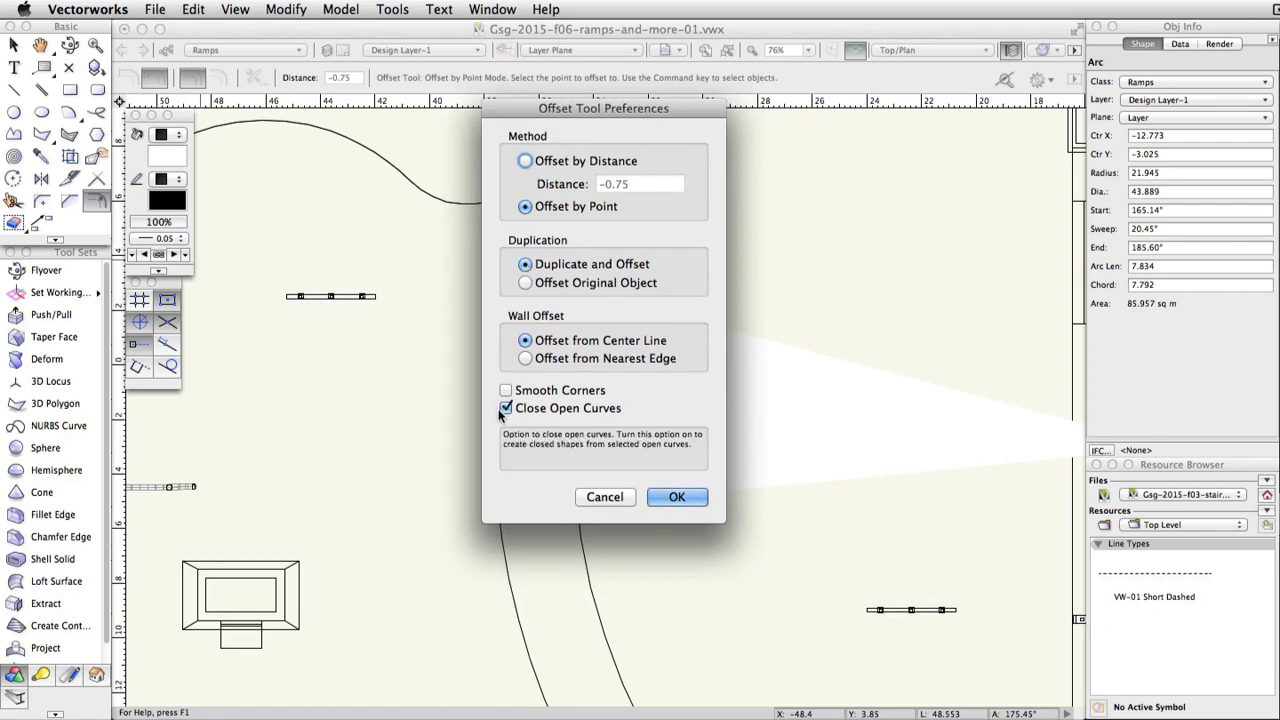
left_click(677, 497)
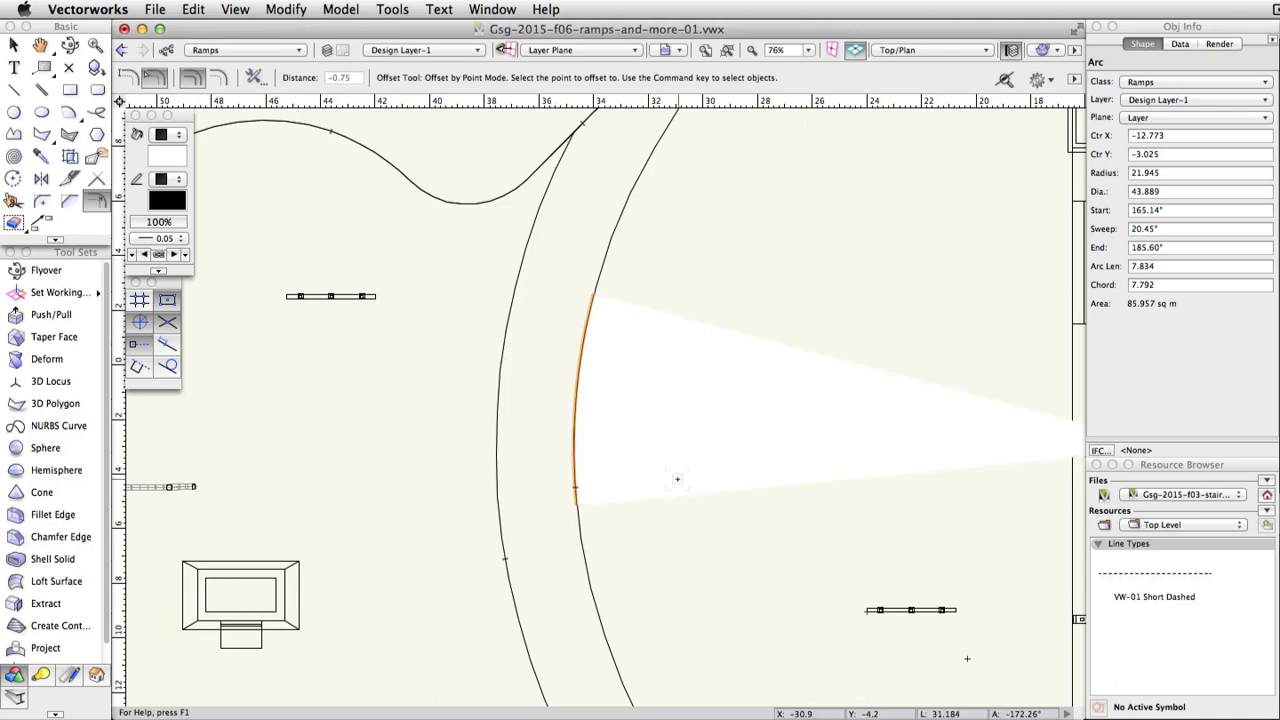
left_click(529, 402)
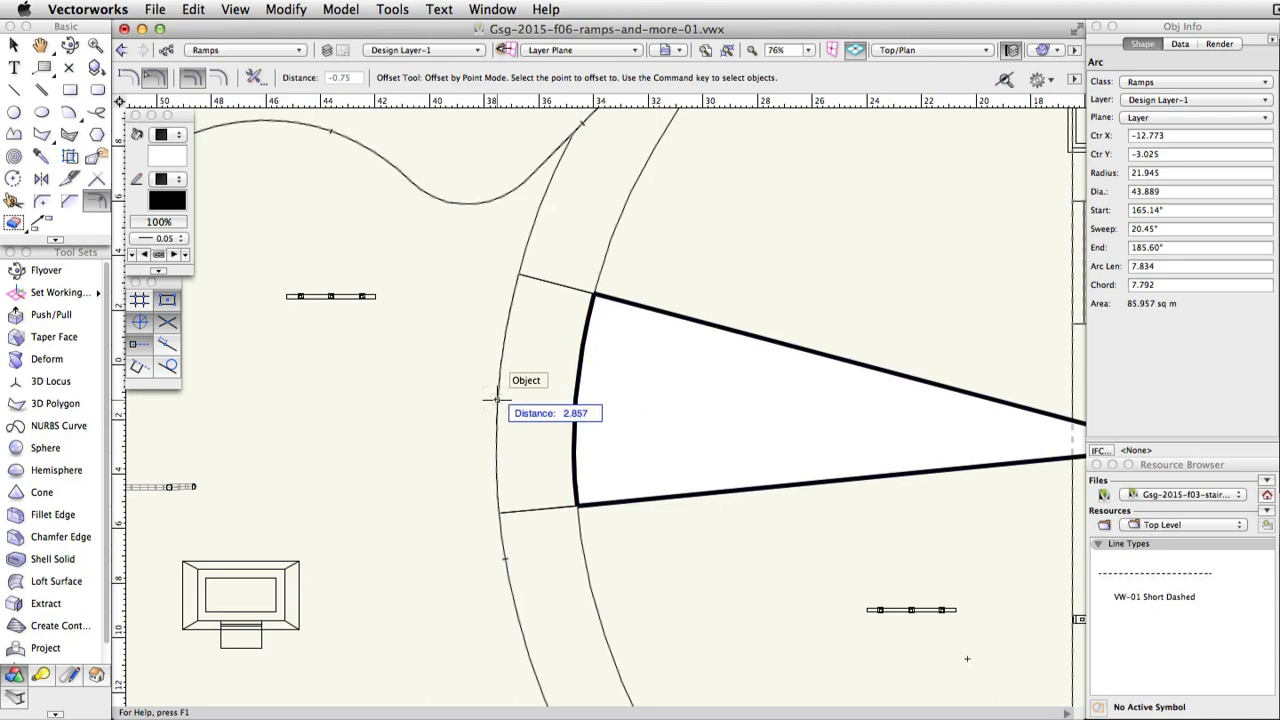
left_click(495, 400)
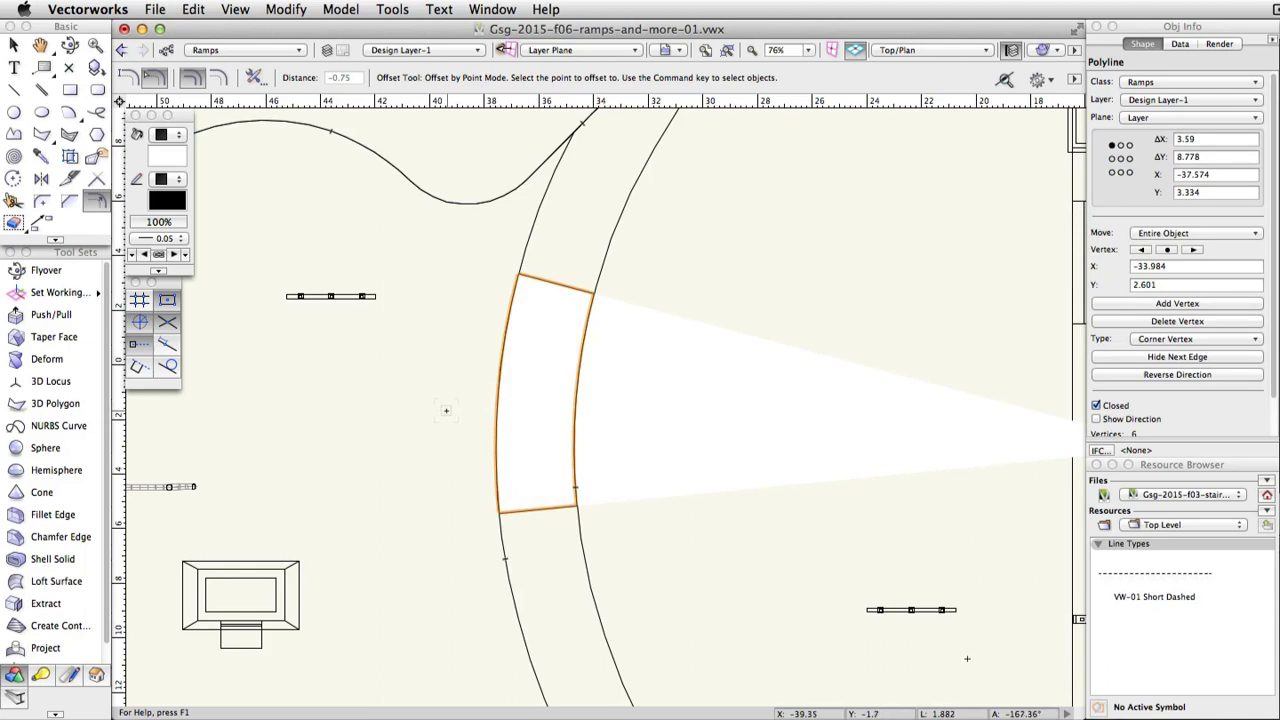
key("x")
key("x")
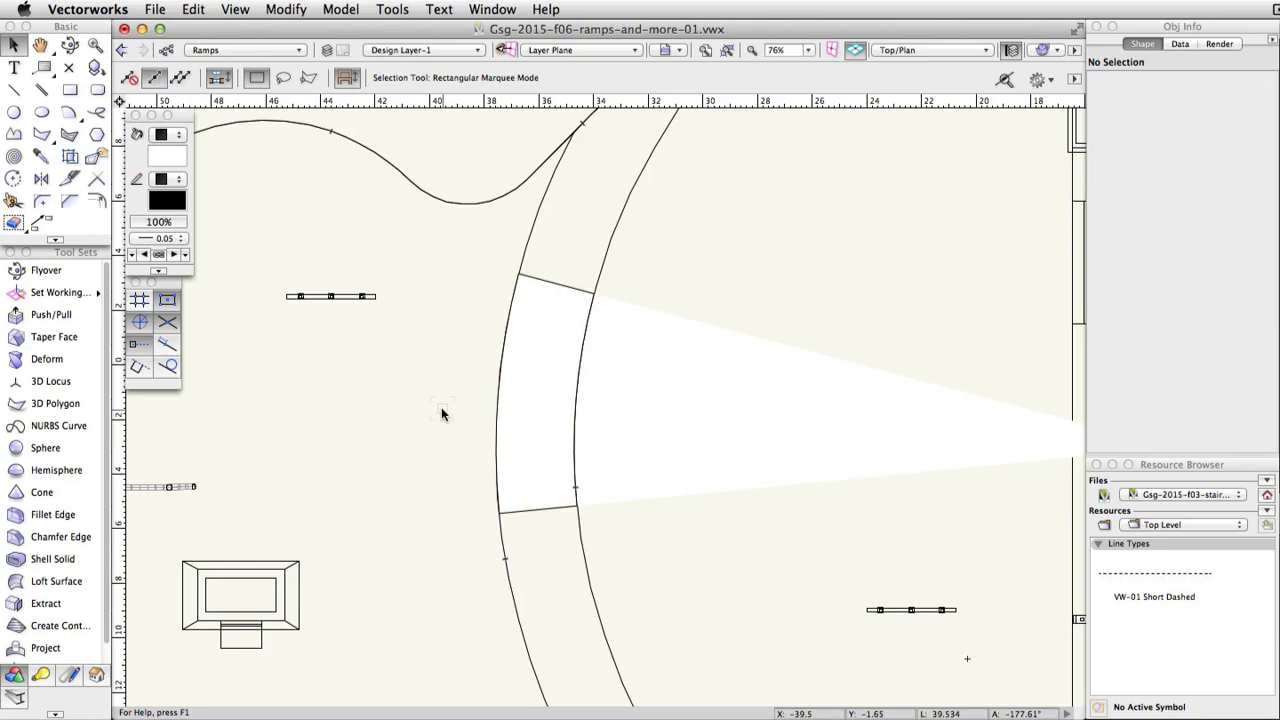
Step: Offset the arc inward by a distance of 0.75 to make a thin closed strip
left_click(636, 417)
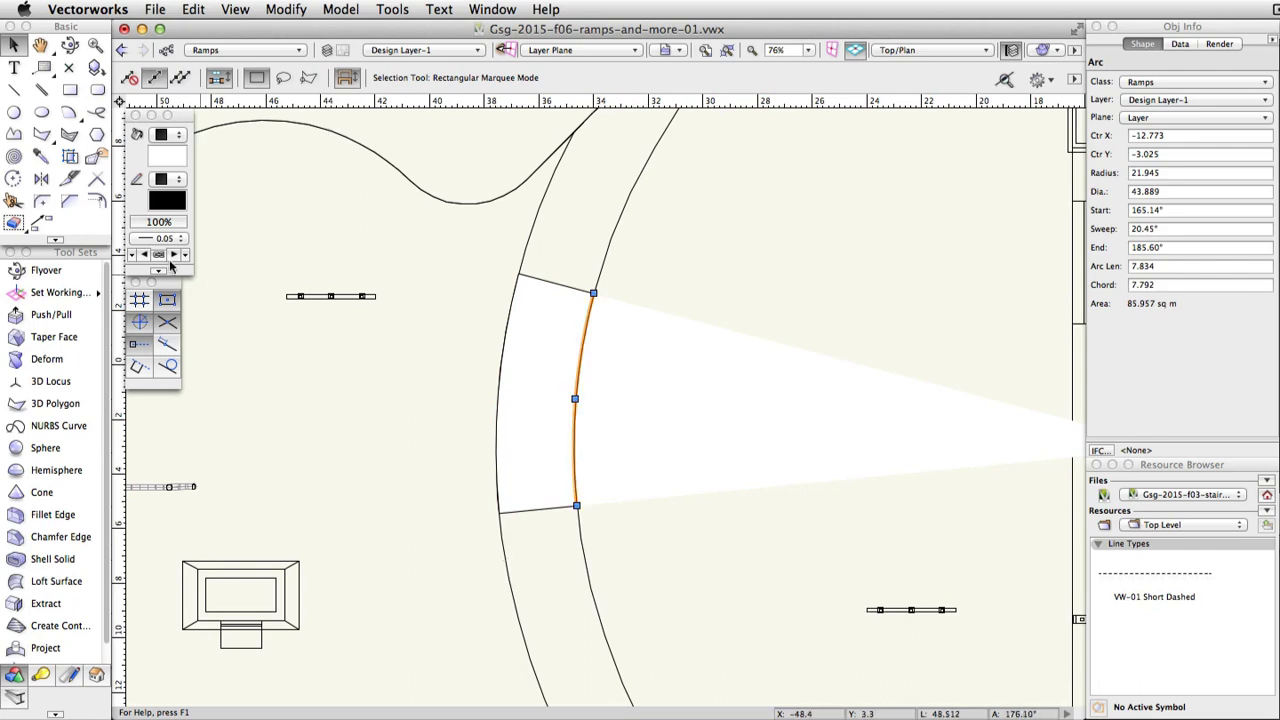
left_click(98, 199)
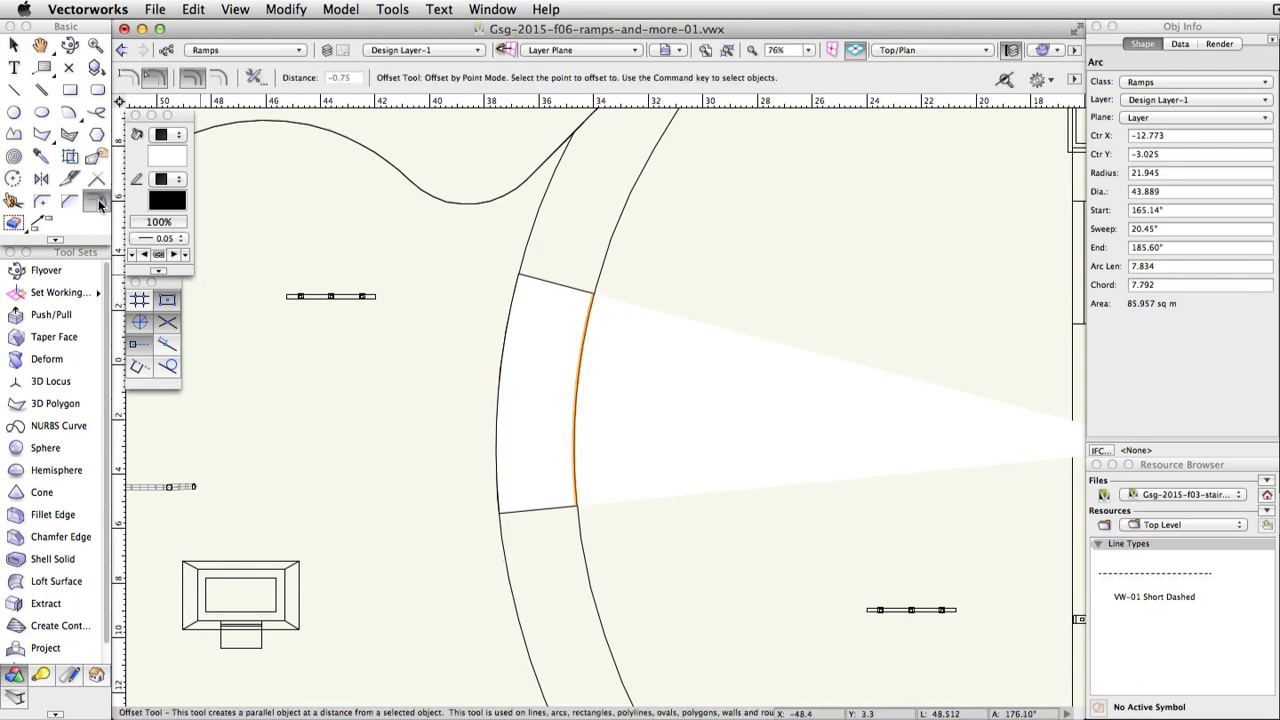
left_click(620, 390)
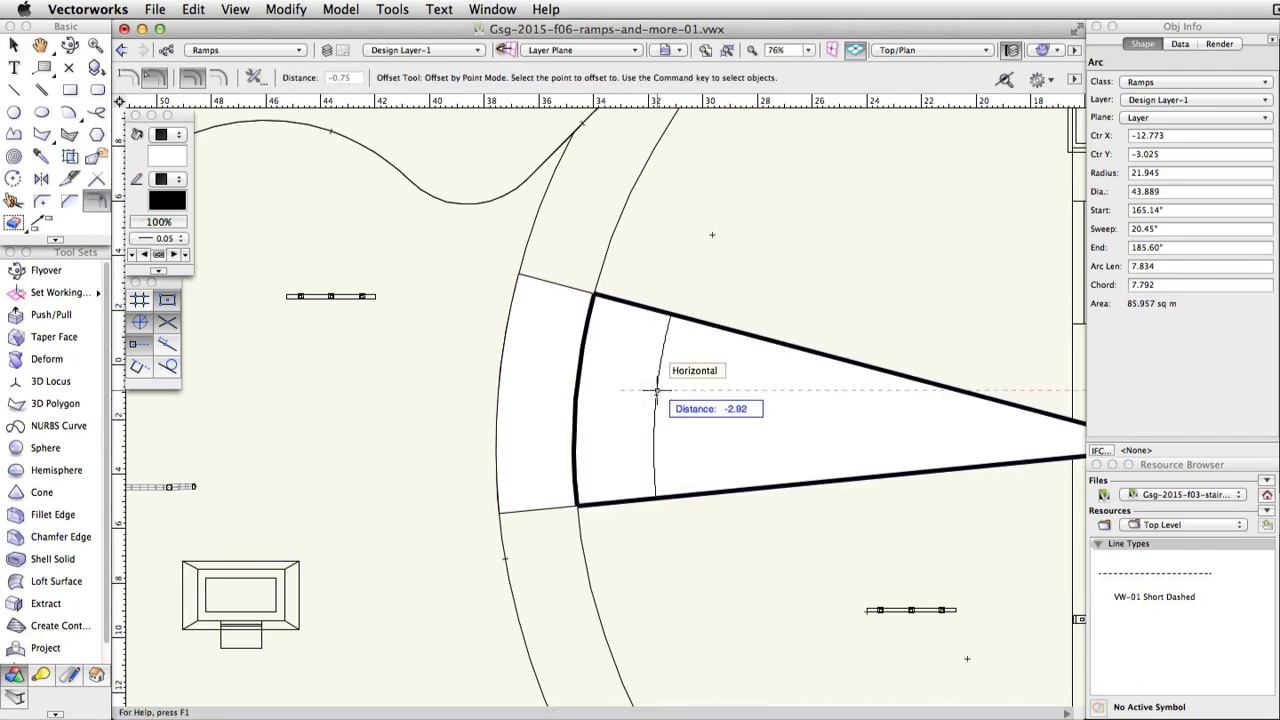
key("Tab")
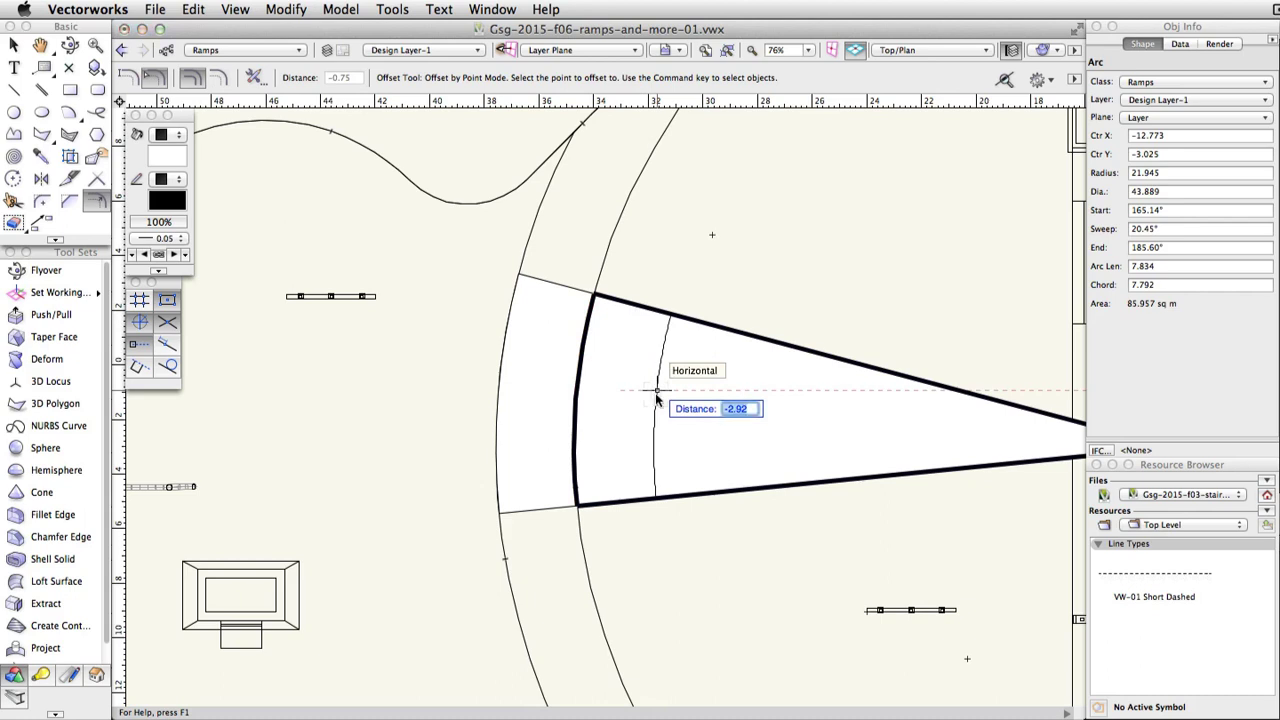
type("-0.75")
key("Return")
left_click(656, 390)
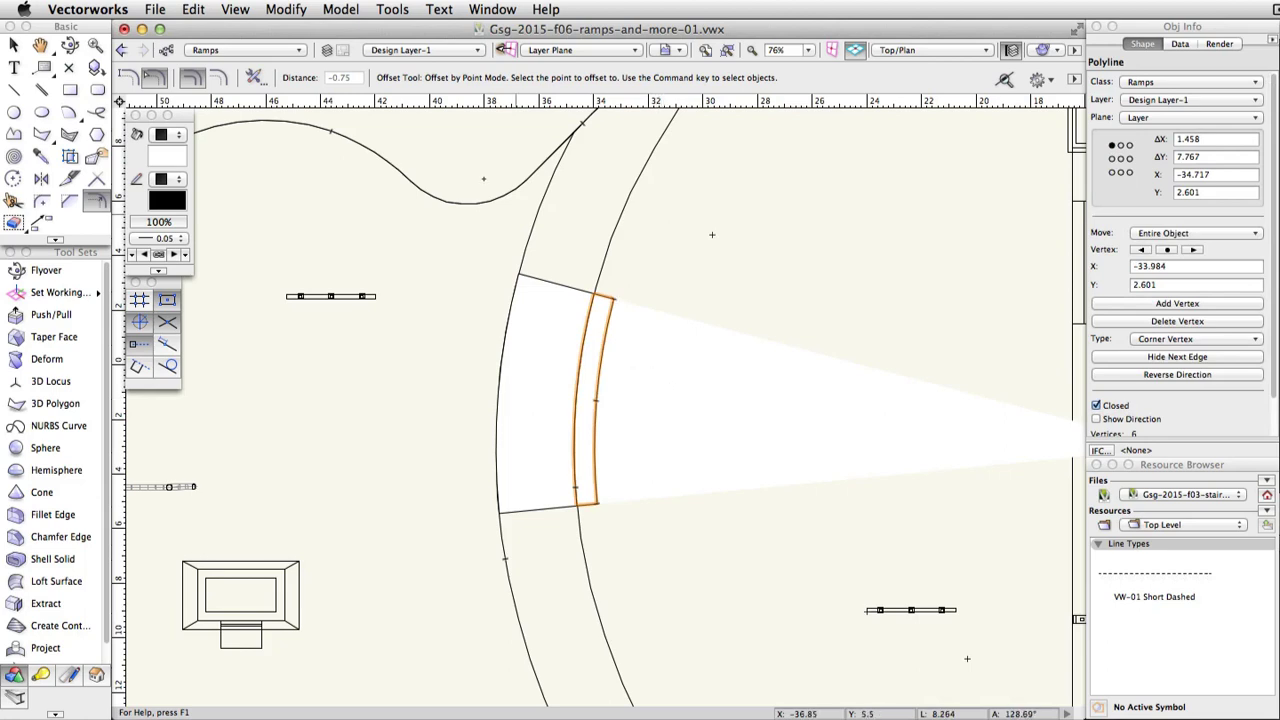
Step: Extrude the thin curved strip 1 unit tall and set its base height to 1.5
left_click(352, 12)
left_click(405, 110)
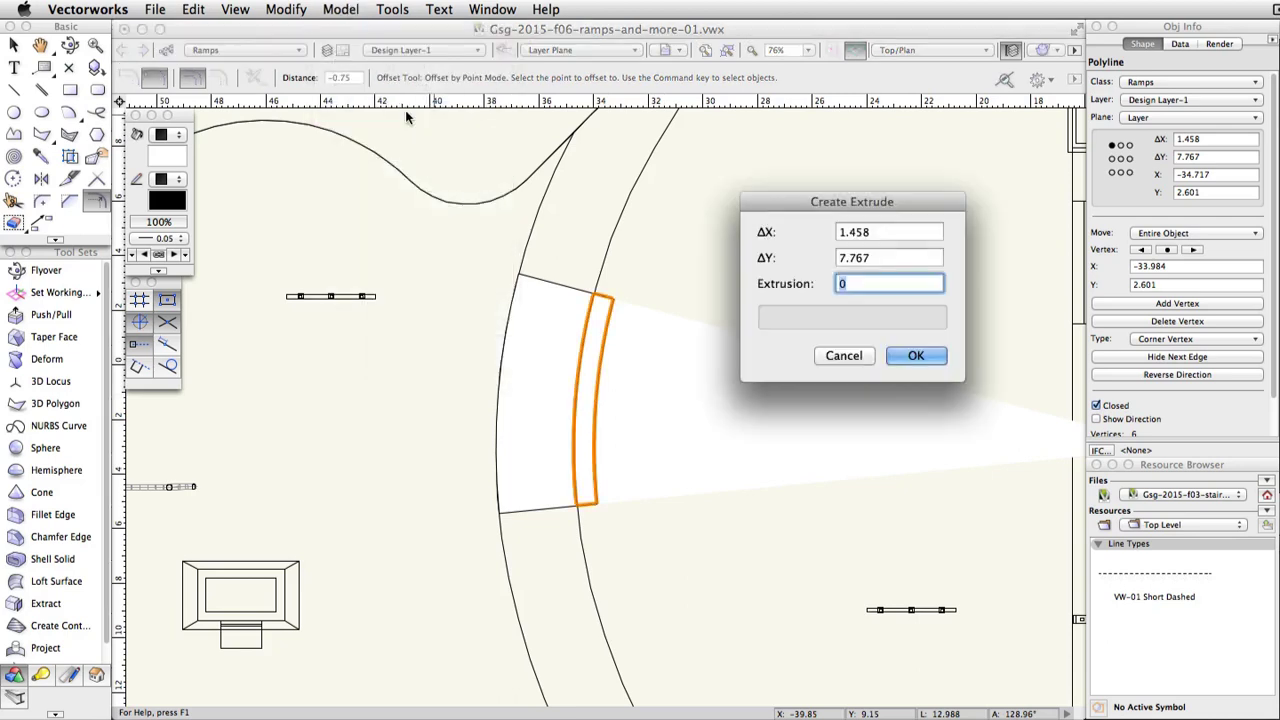
type("1")
left_click(913, 357)
left_click(1147, 175)
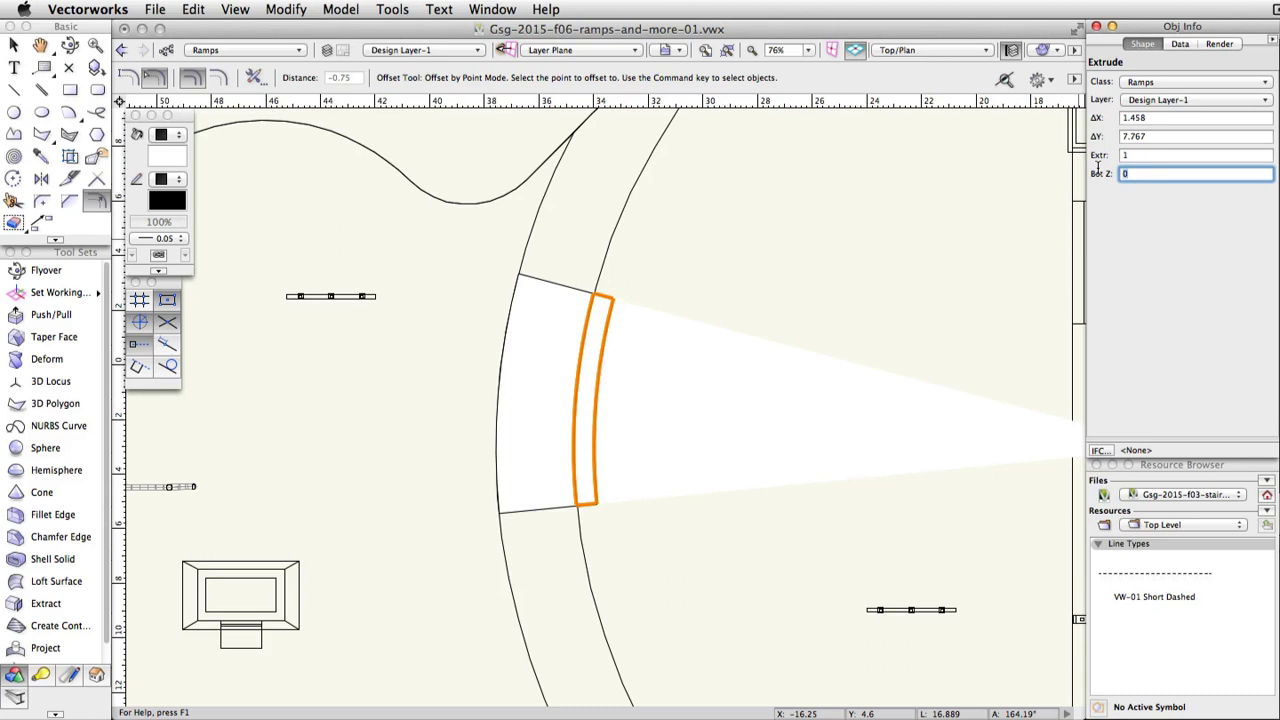
type("1.5")
key("Return")
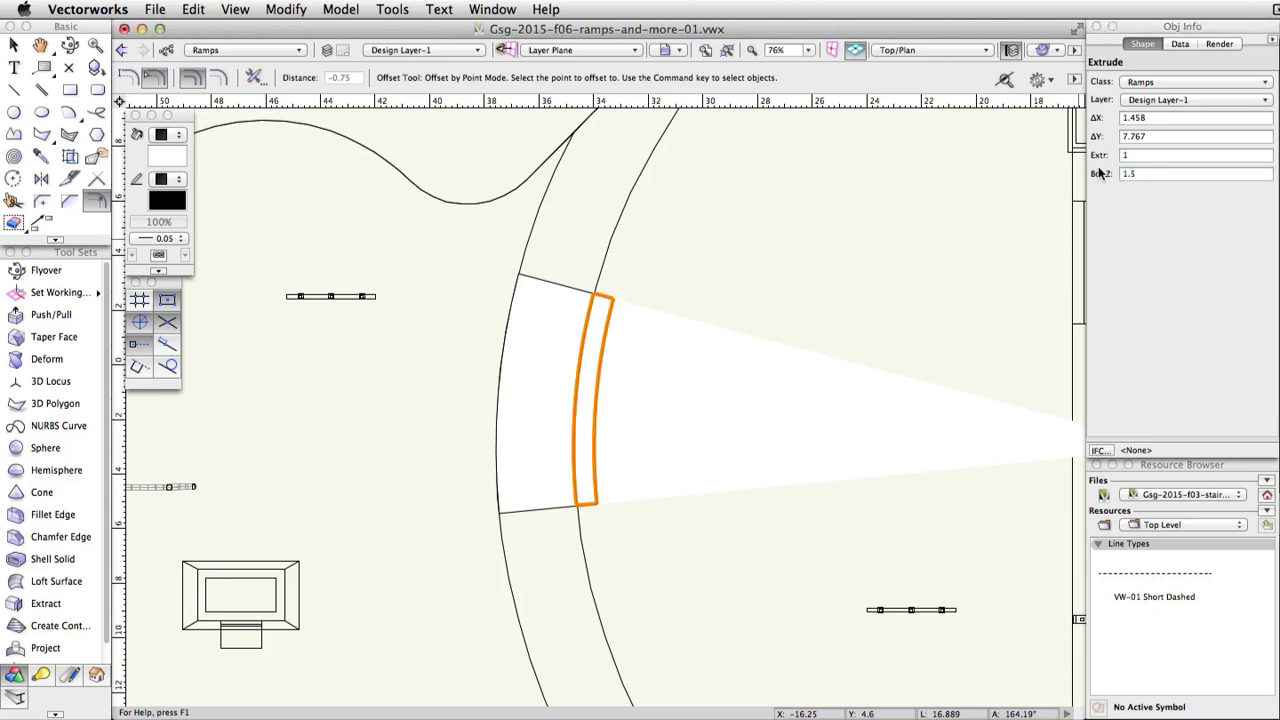
Step: Place the offset outline beside the ramp and extrude it with bottom height 1.5
left_click(539, 350)
key("x")
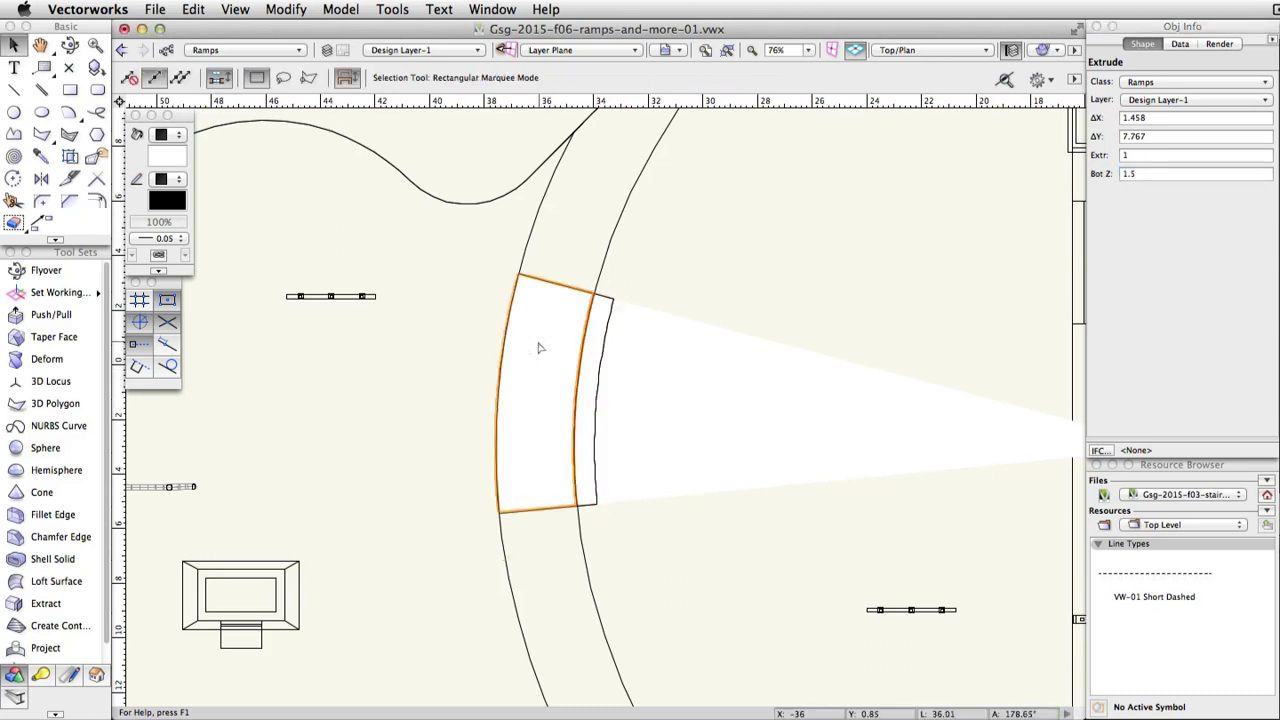
left_click(340, 9)
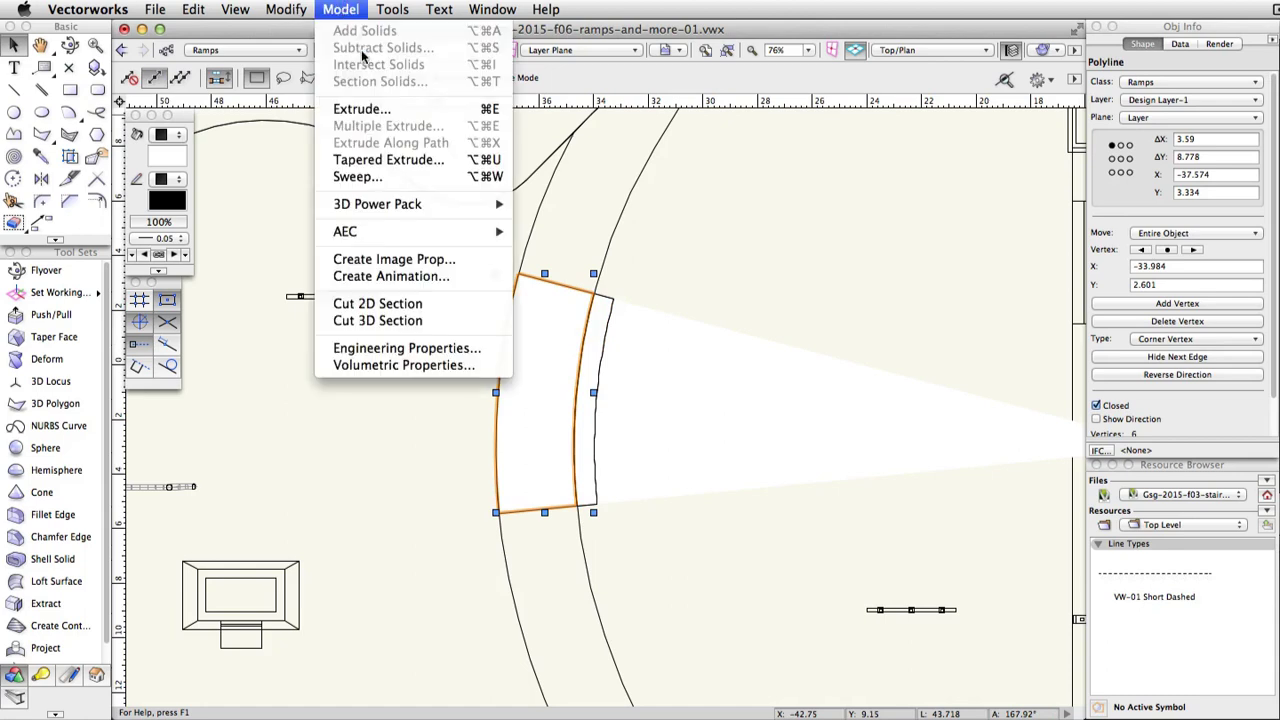
left_click(404, 109)
key("Return")
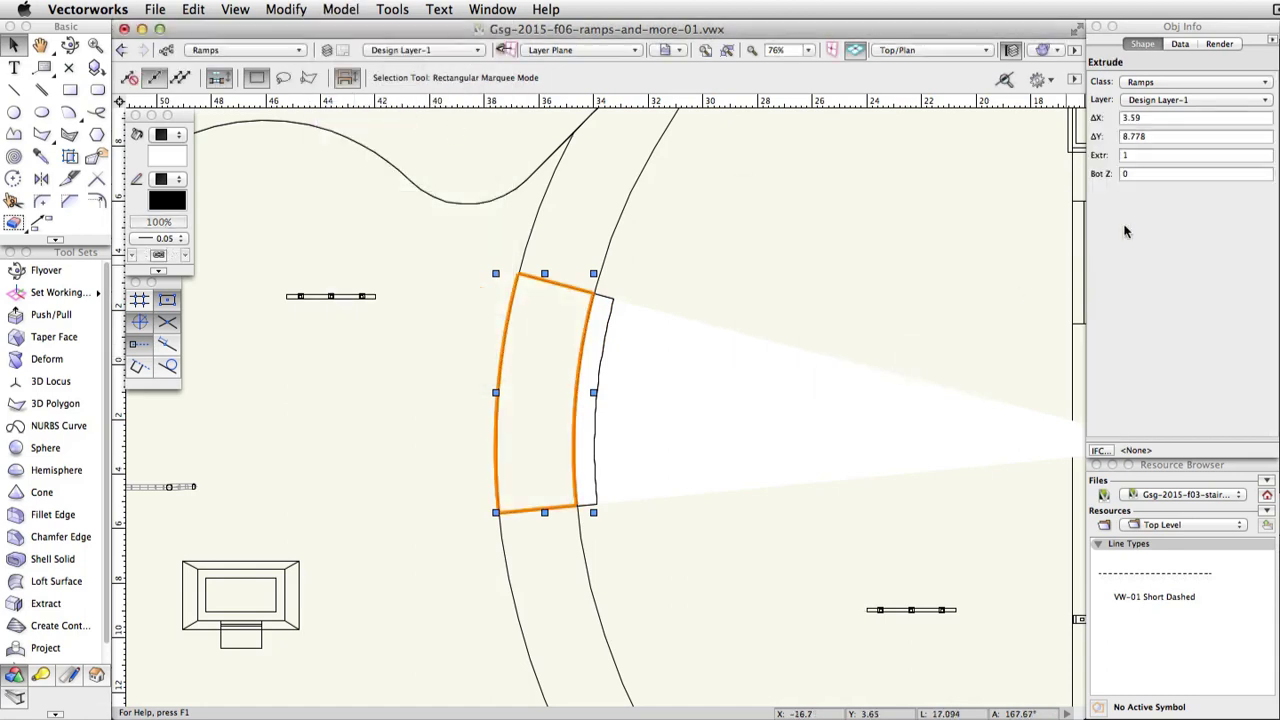
left_click(1195, 173)
type("1.5")
key("Return")
Step: Switch to Left Isometric view and select the arc along the ramp block
left_click(944, 55)
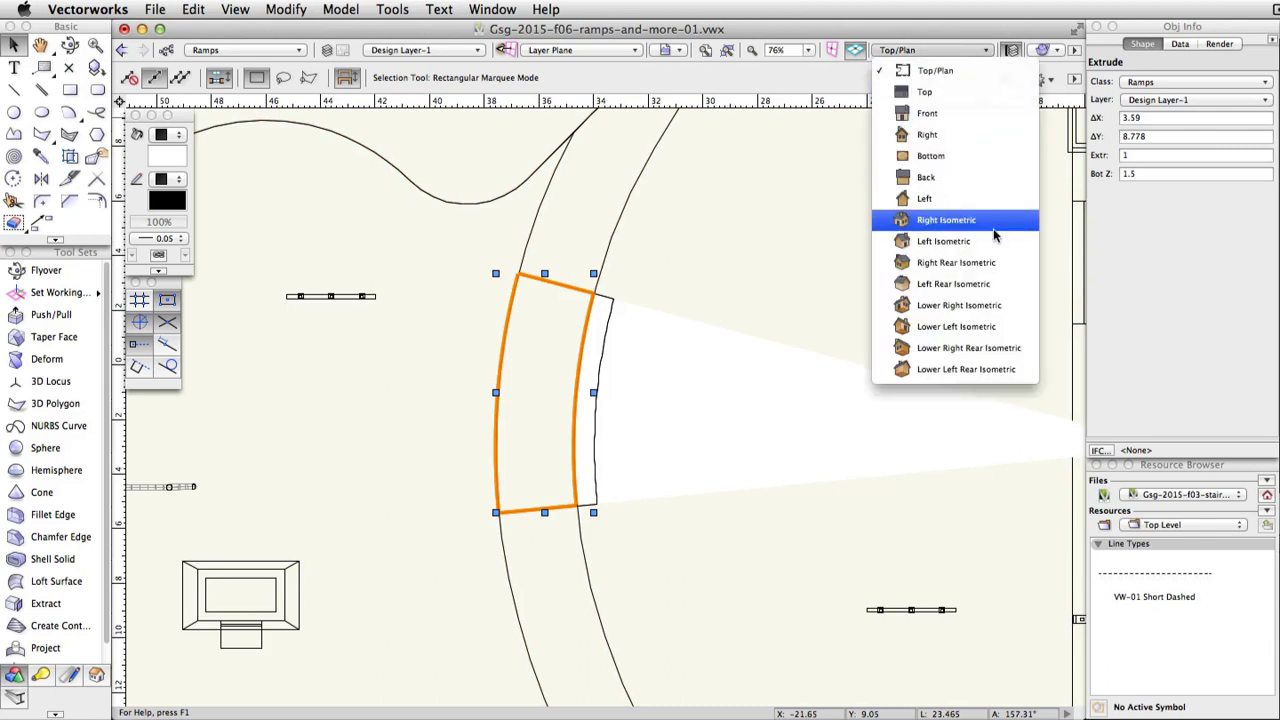
left_click(943, 241)
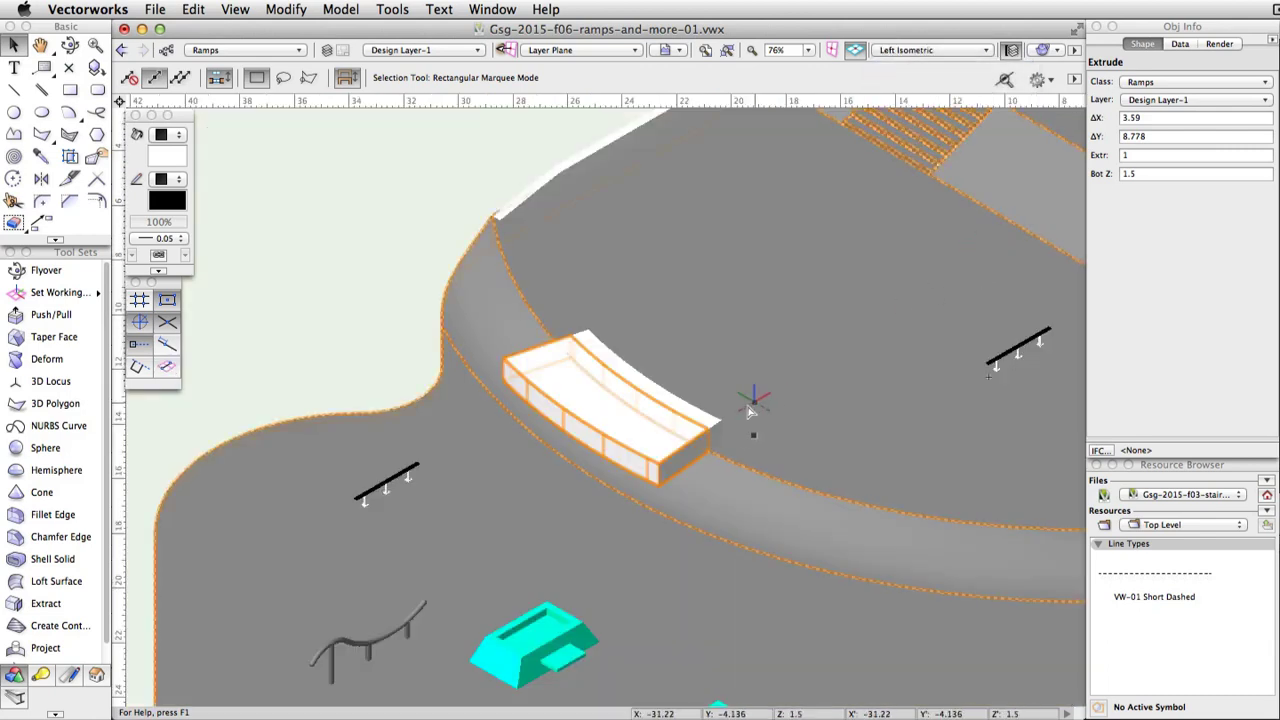
left_click_drag(720, 415, 650, 450)
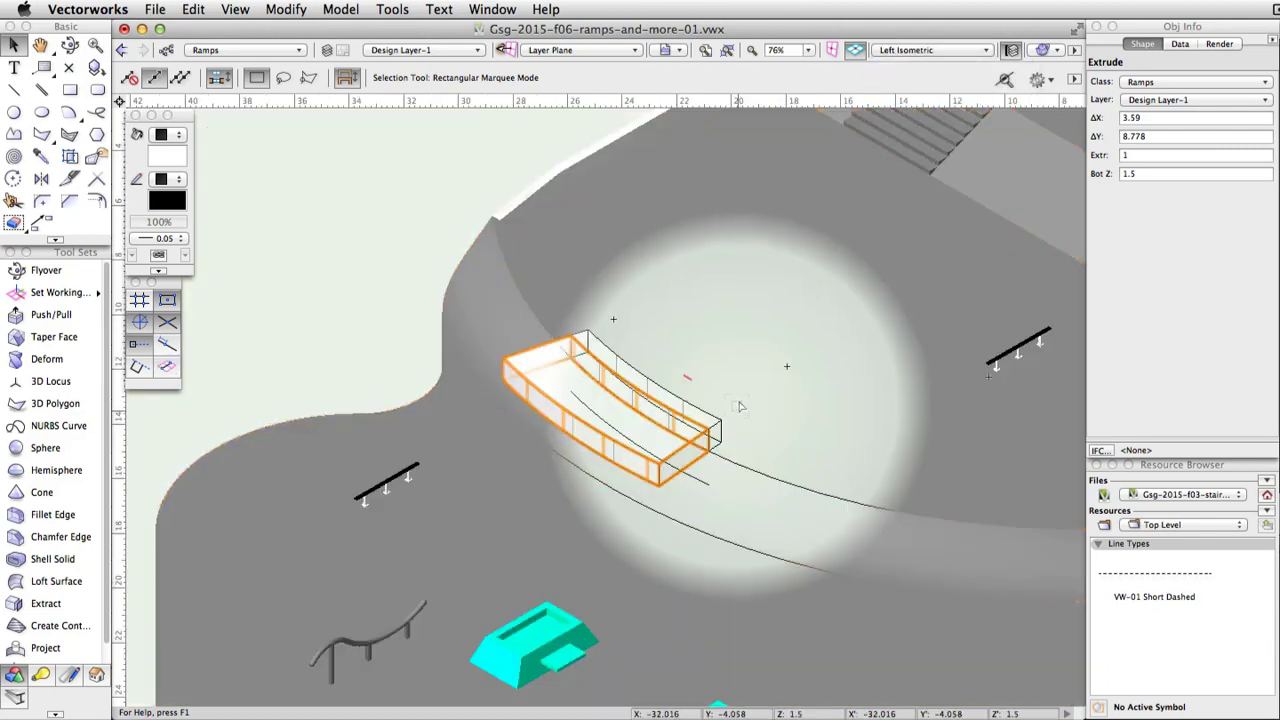
left_click(650, 453)
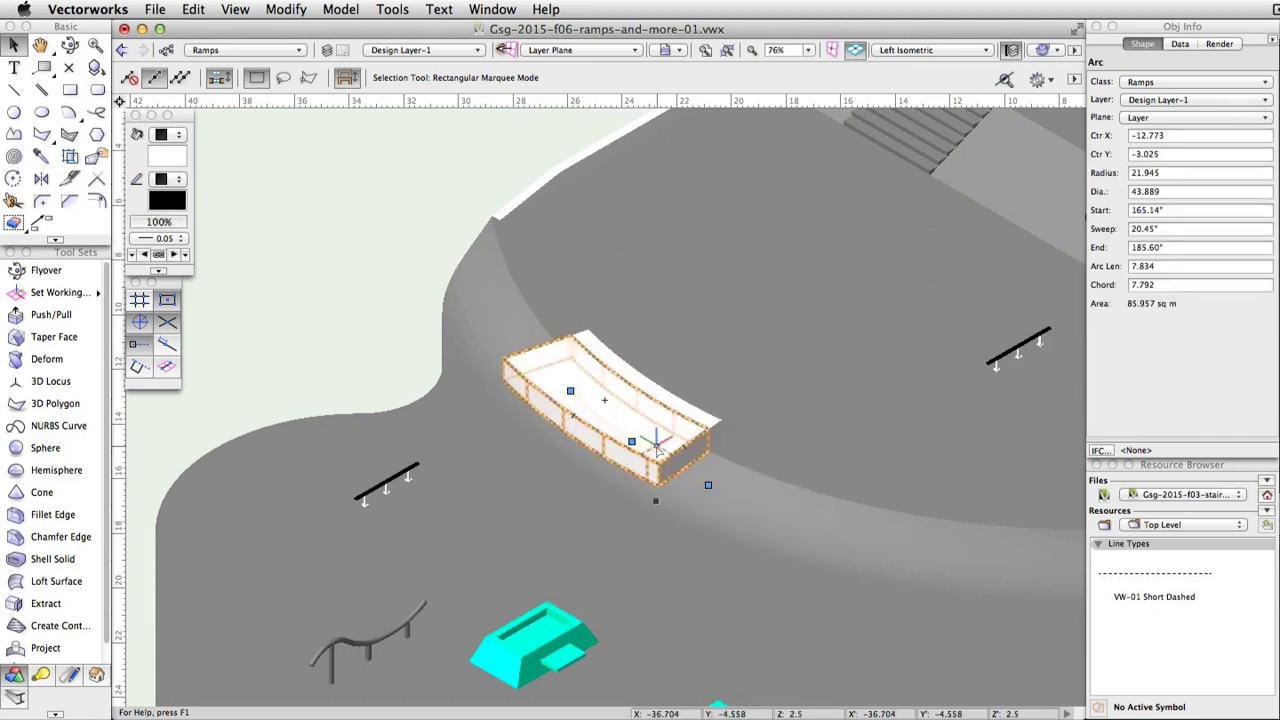
left_click(285, 9)
mouse_move(292, 31)
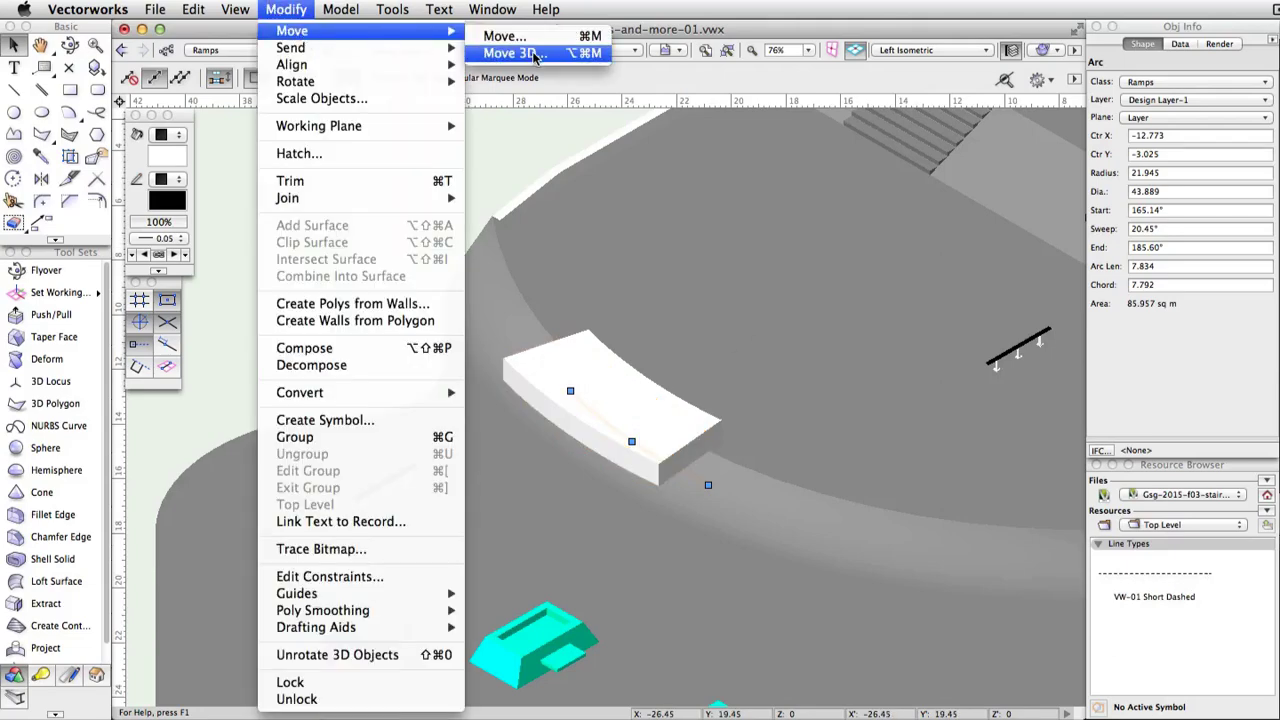
Step: Move the arc up by a Z offset of 2.5 with Move 3D
left_click(535, 55)
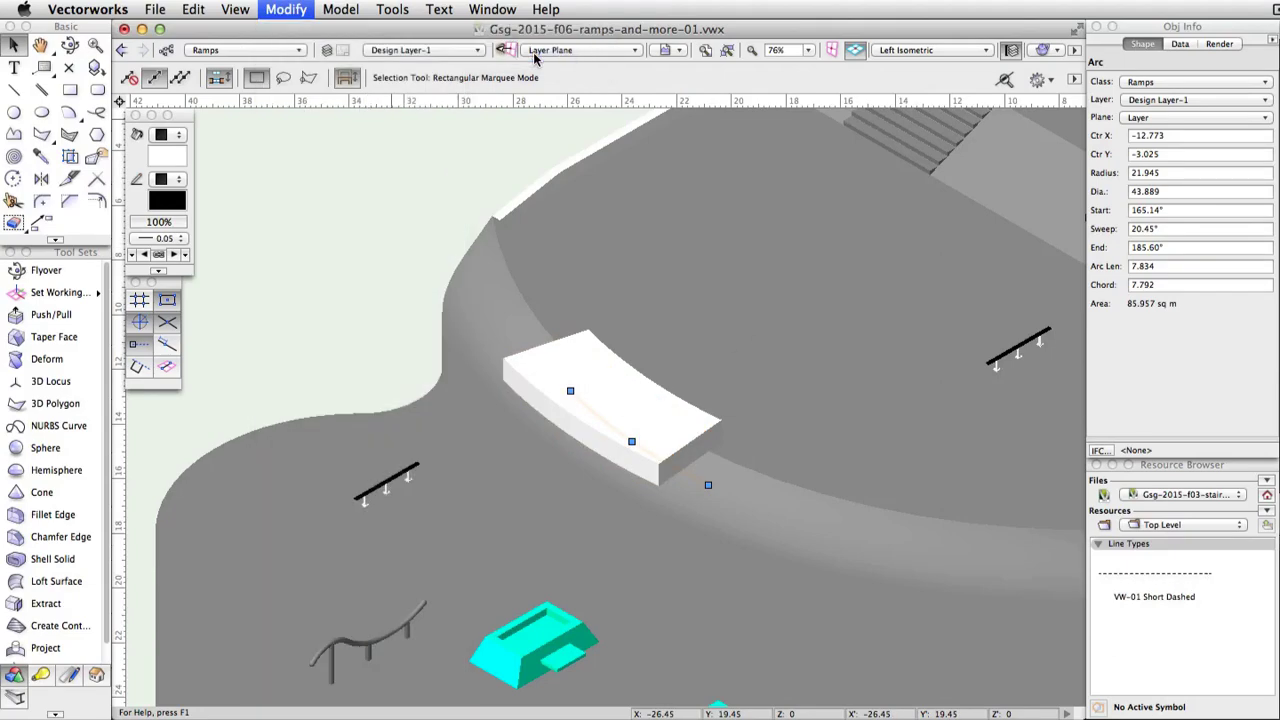
left_click(745, 305)
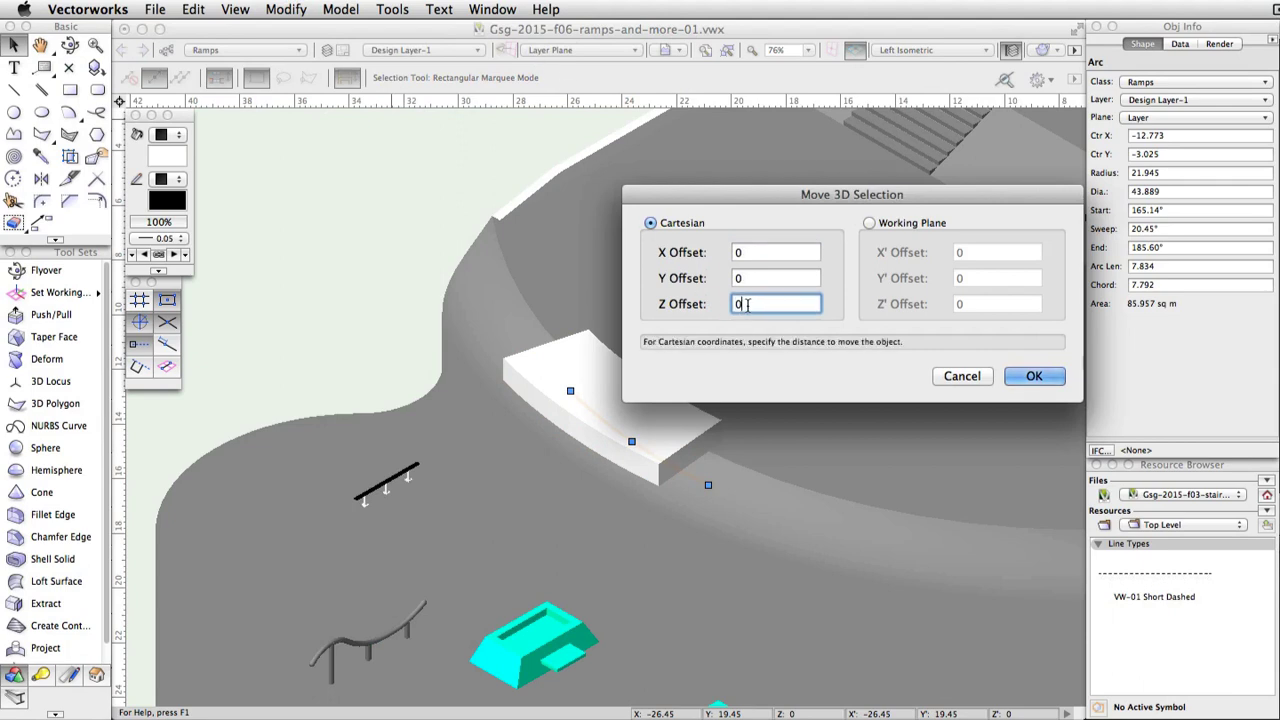
key("BackSpace")
type("2.5")
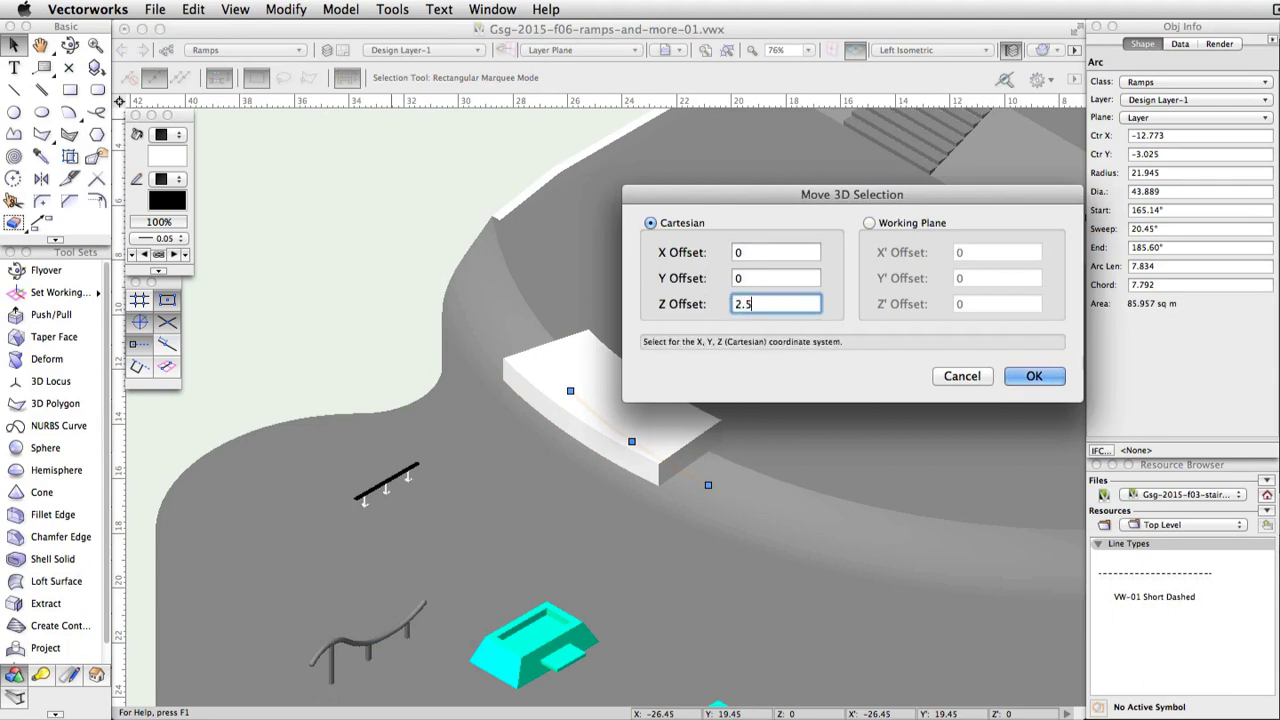
left_click(1034, 376)
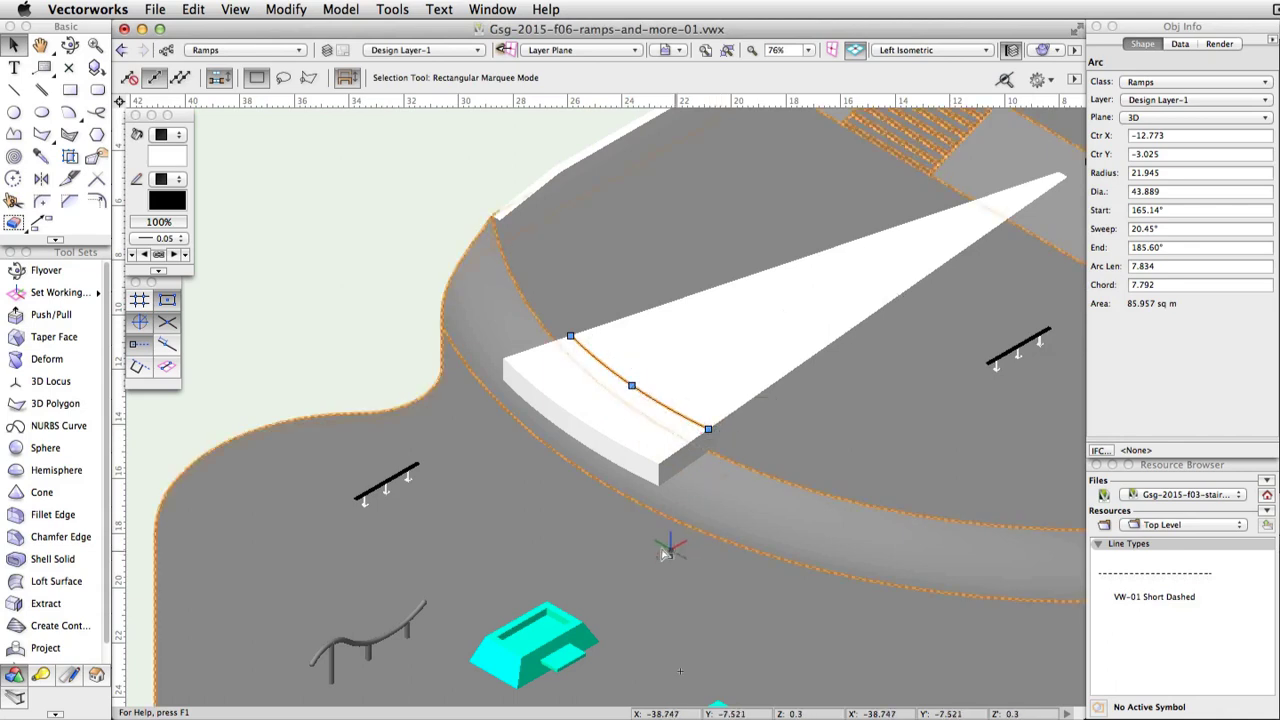
Step: Push the block's front curved face outward about 1.2 units using Push/Pull Move Face
left_click(57, 315)
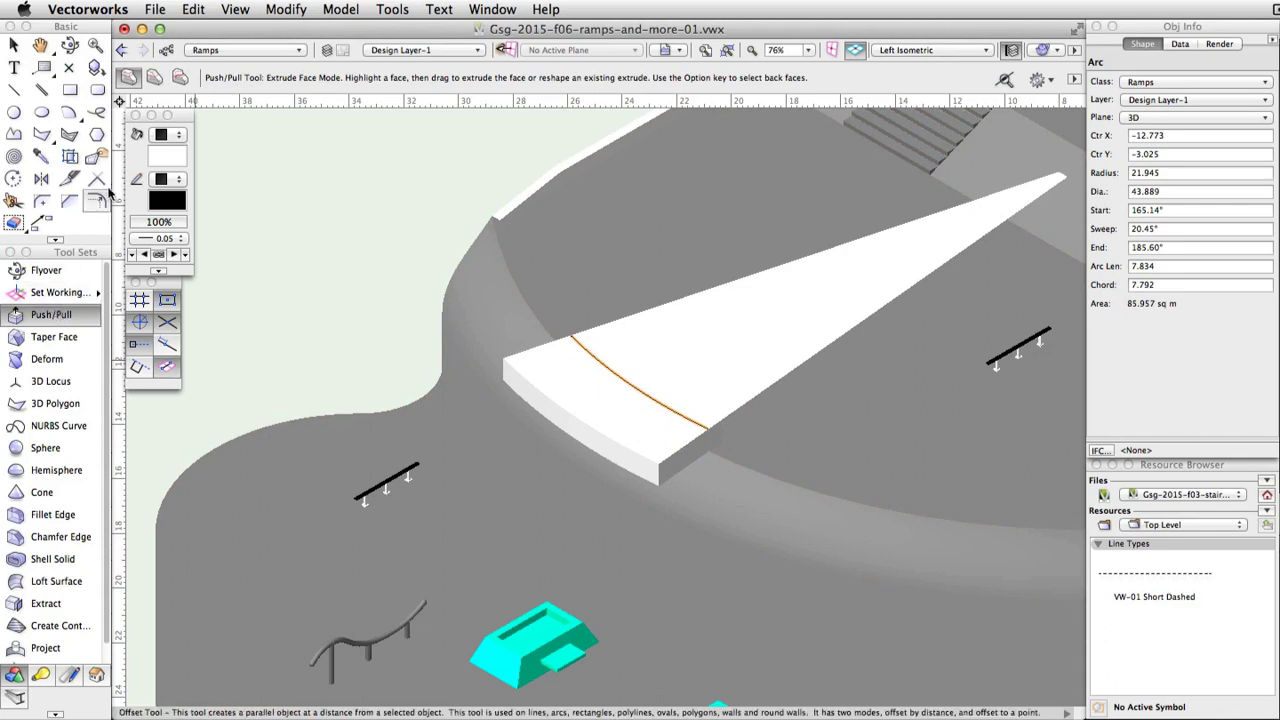
left_click(153, 77)
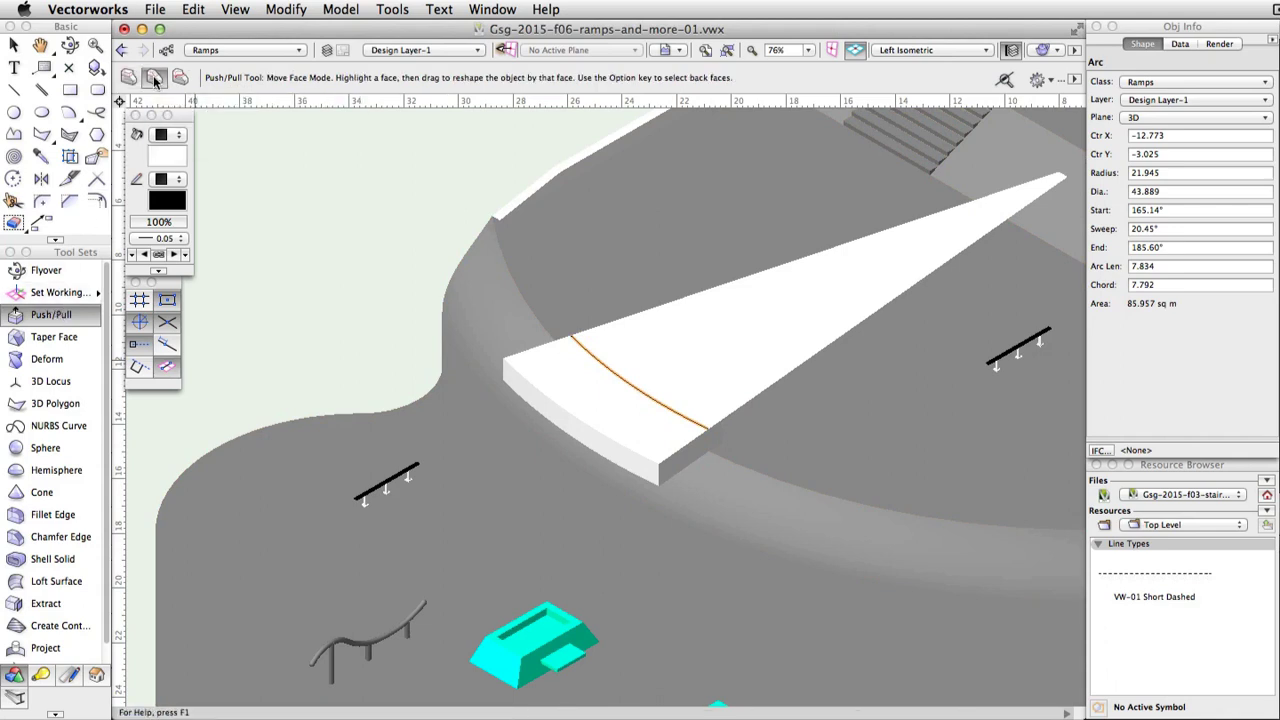
left_click(631, 431)
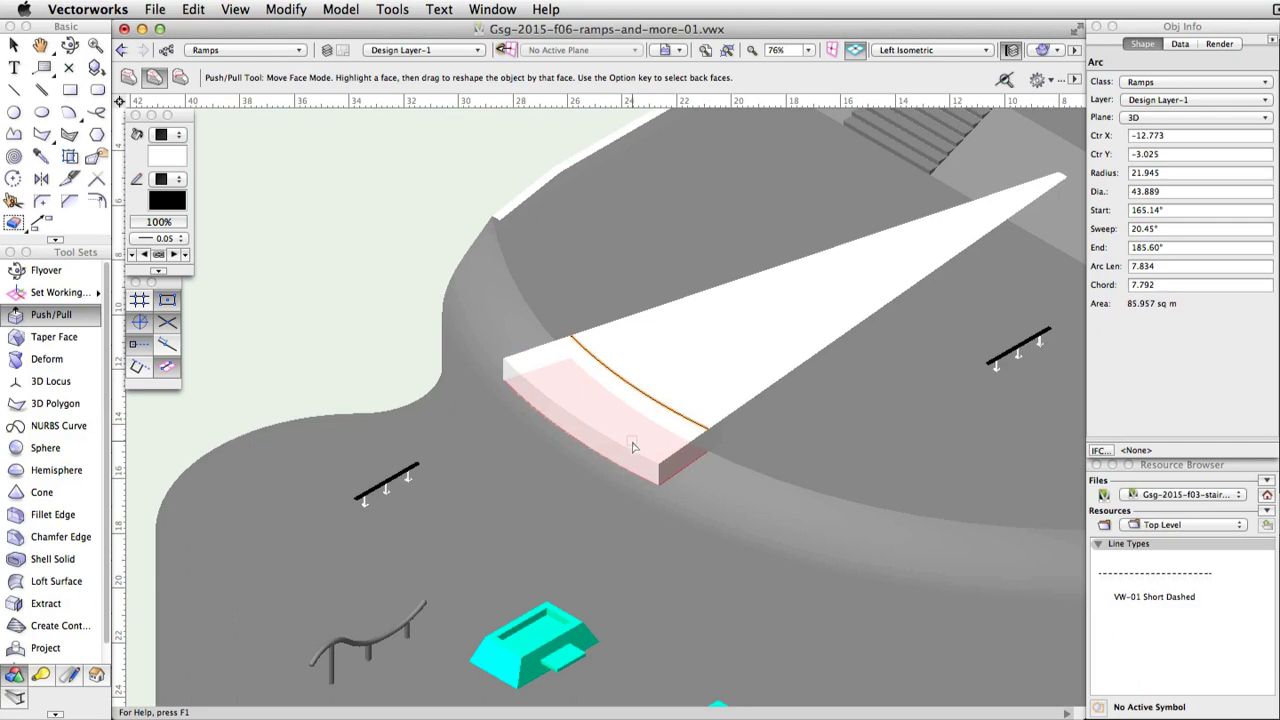
left_click(632, 446)
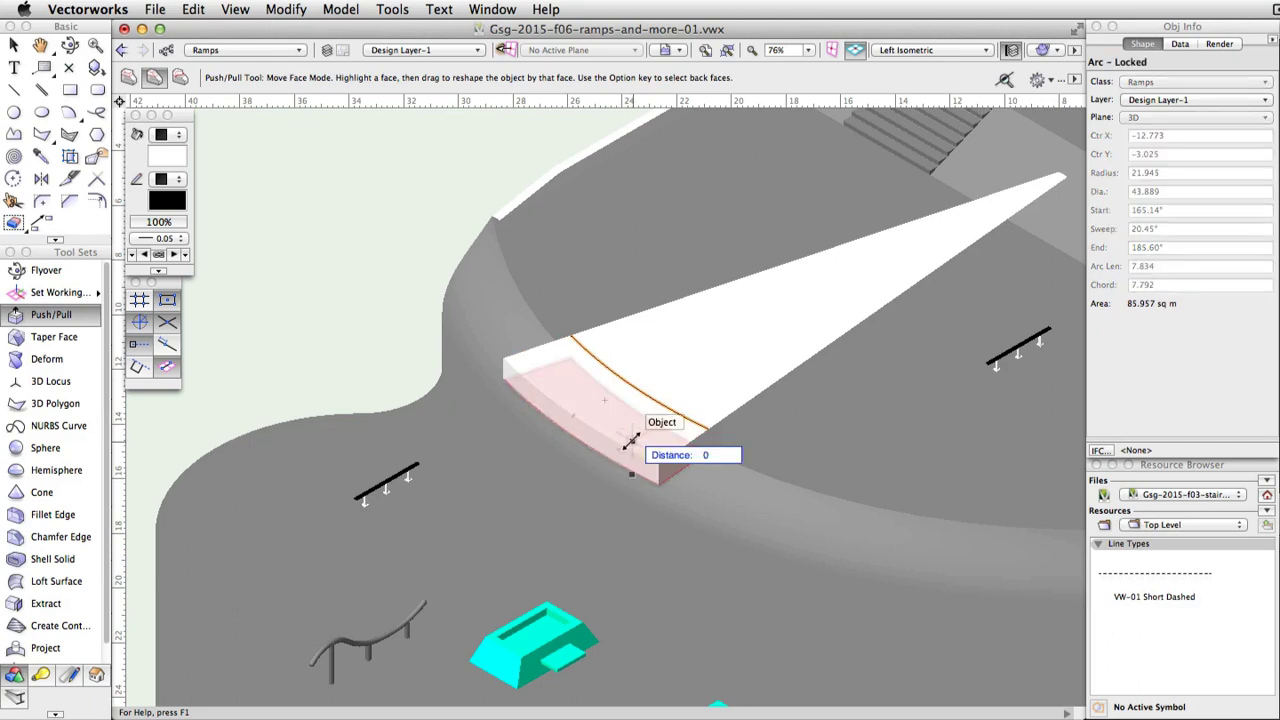
scroll(632, 443, "up", 3)
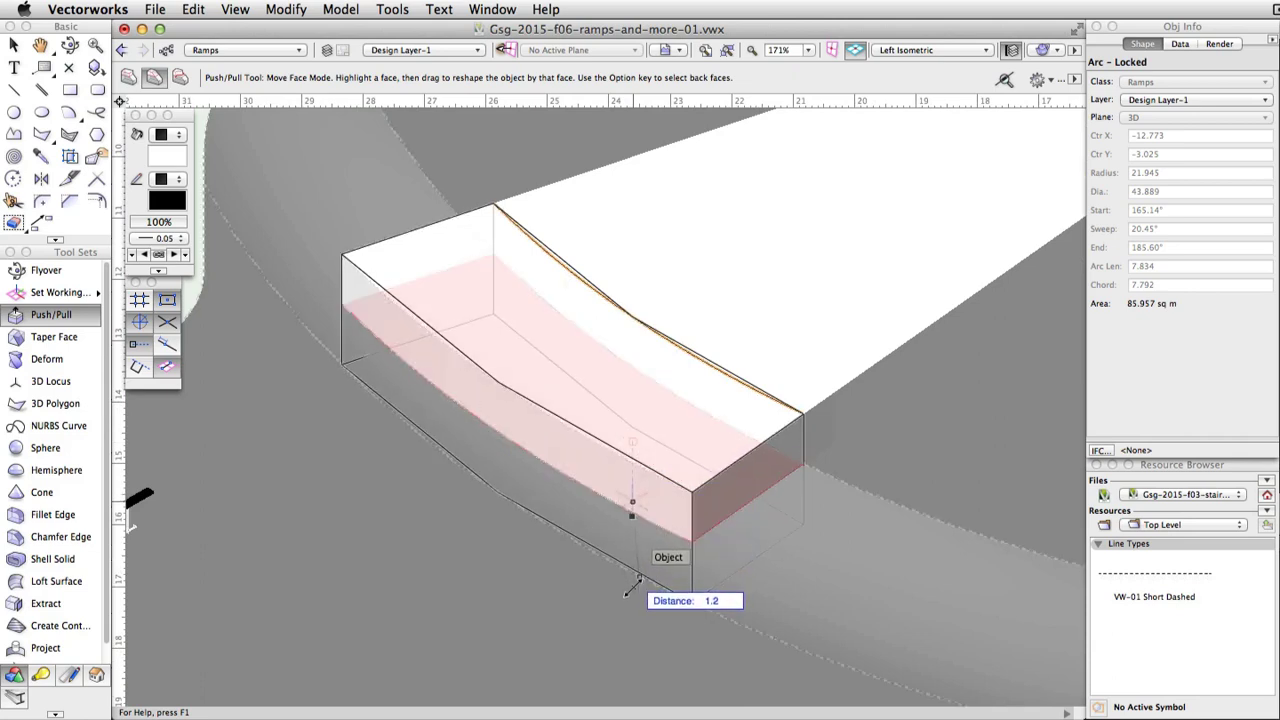
left_click(632, 598)
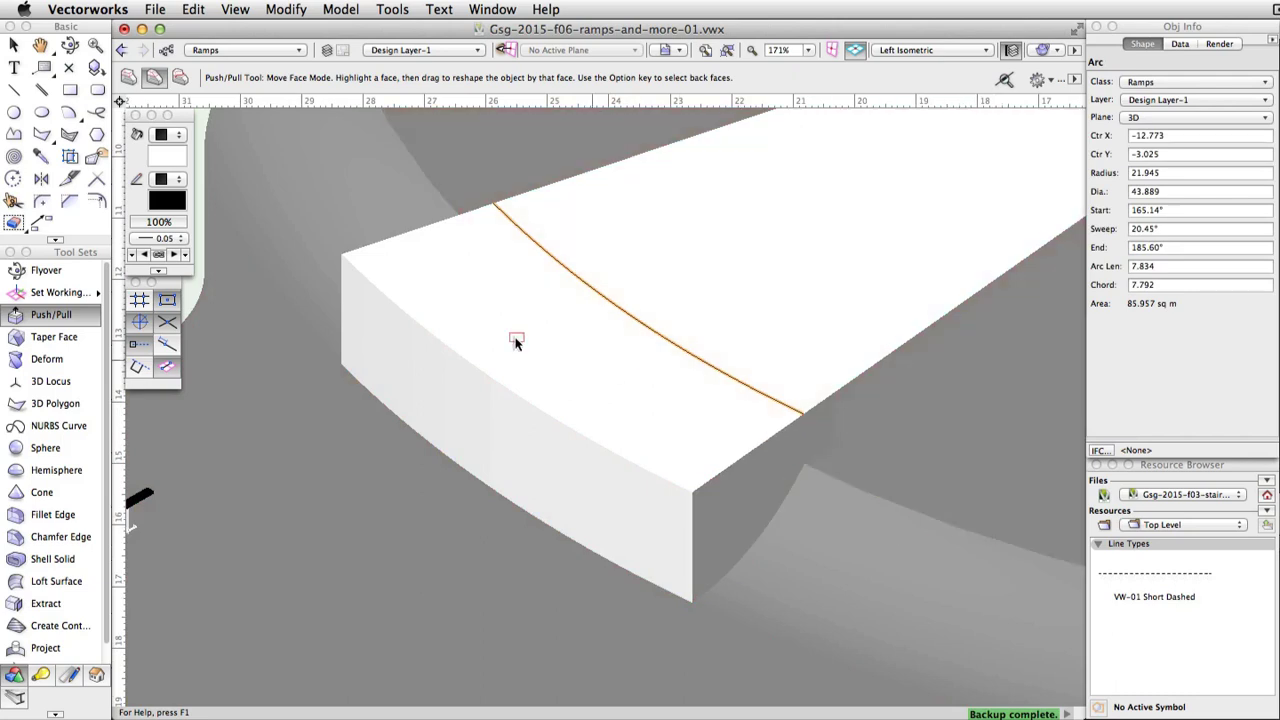
Step: Draw a tangent arc from the block's top corner down to its bottom edge
left_click(74, 117)
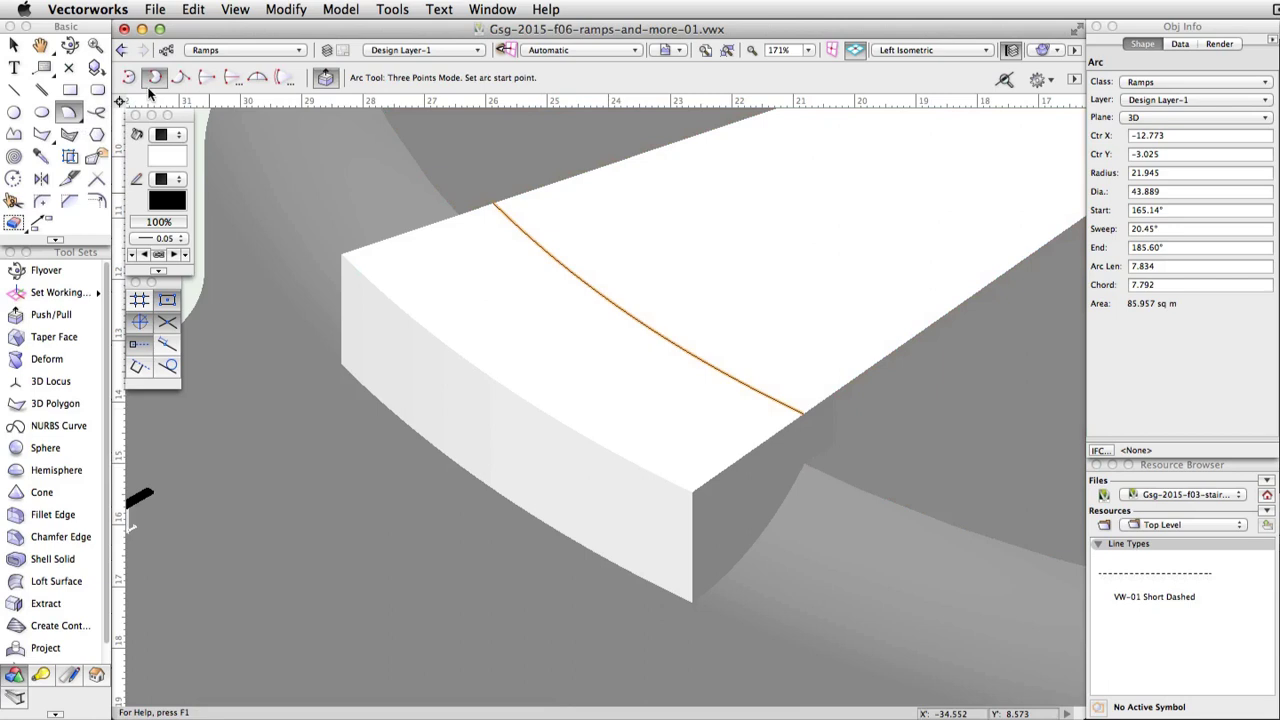
left_click(180, 78)
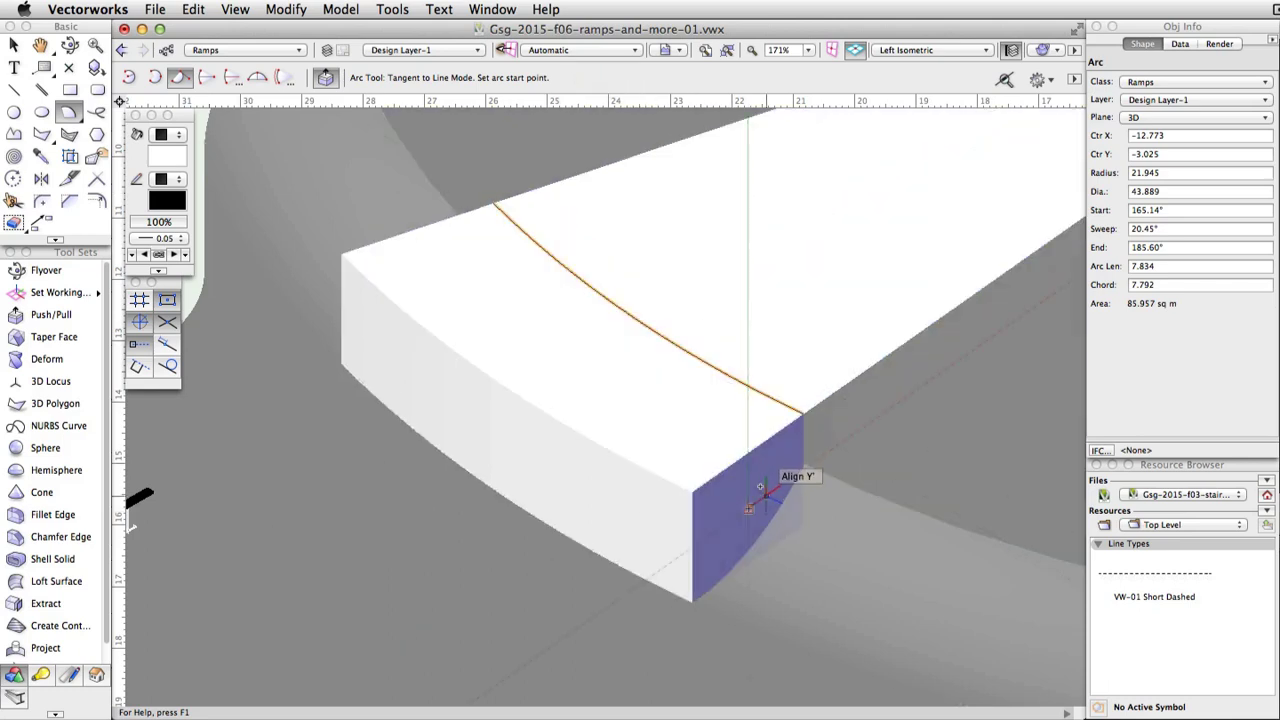
scroll(760, 484, "up", 2)
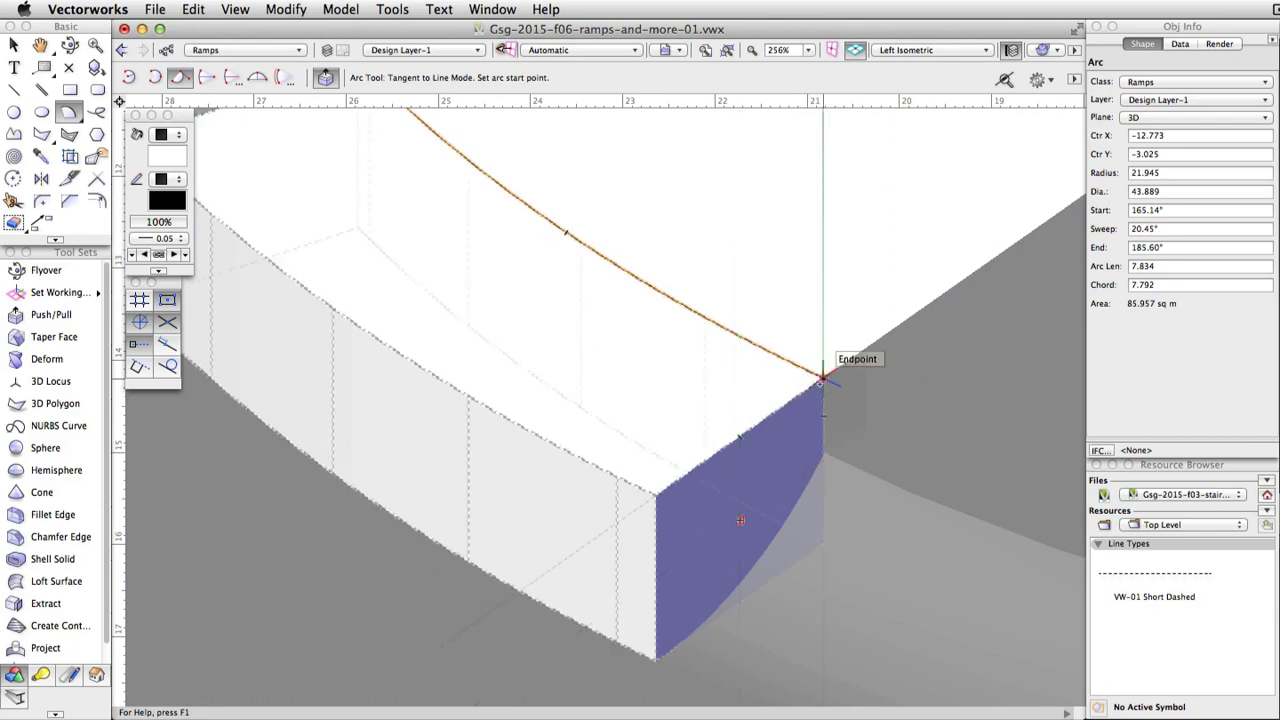
left_click(820, 380)
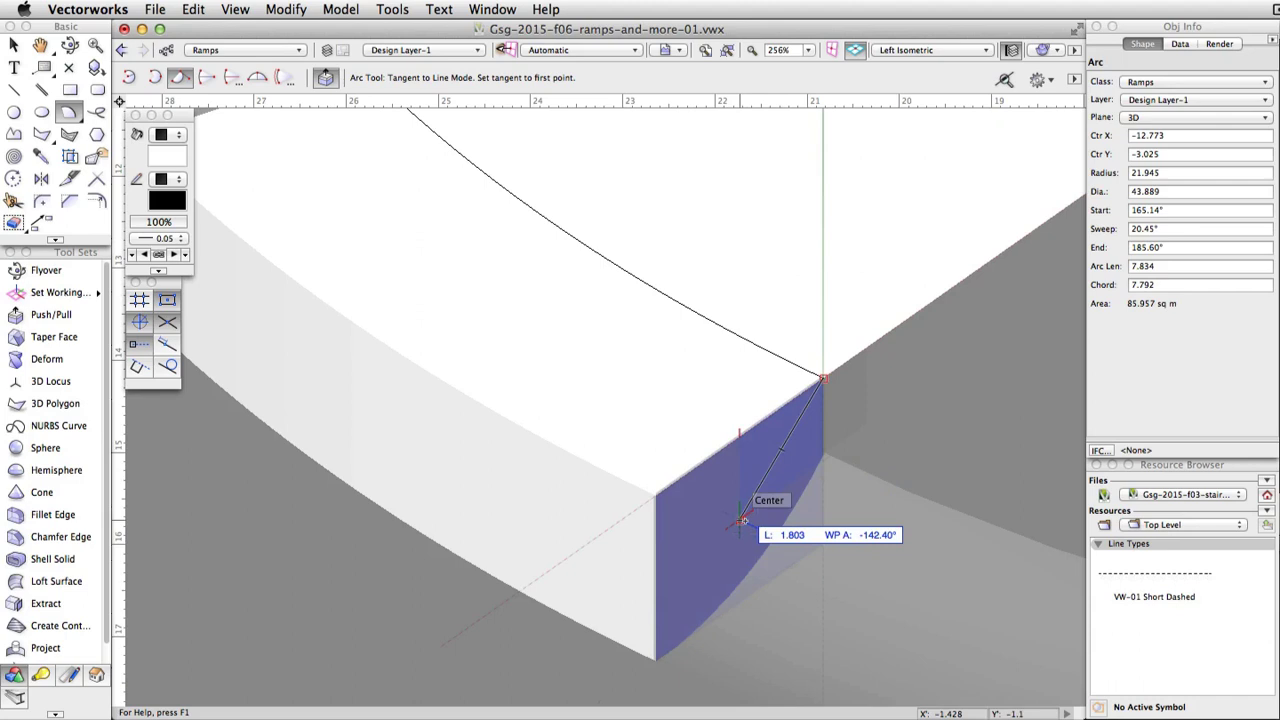
key("b")
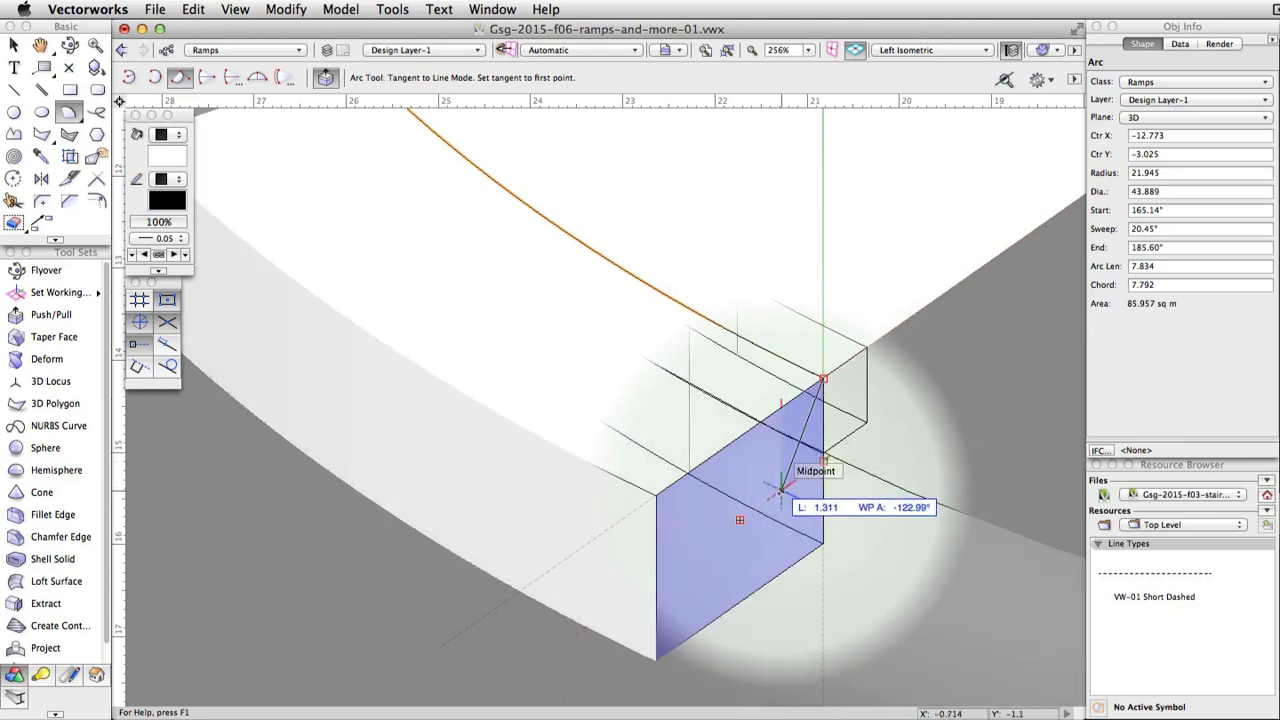
left_click(781, 488)
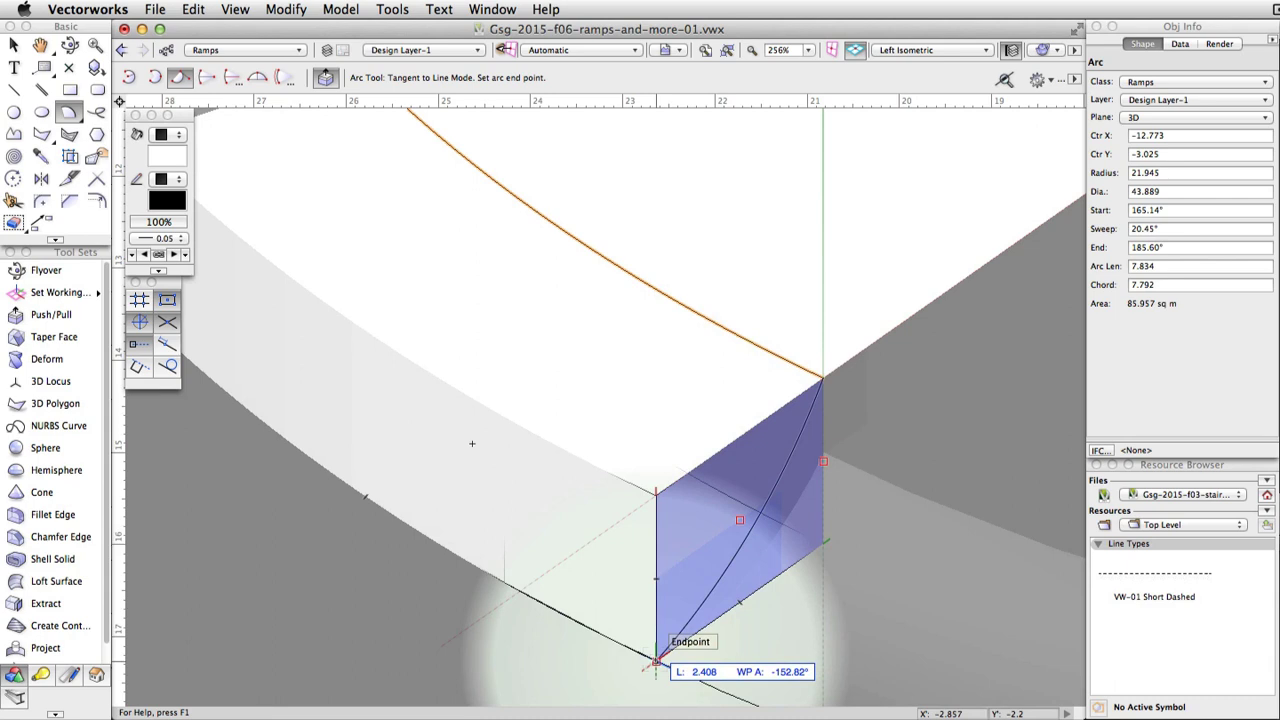
left_click(655, 662)
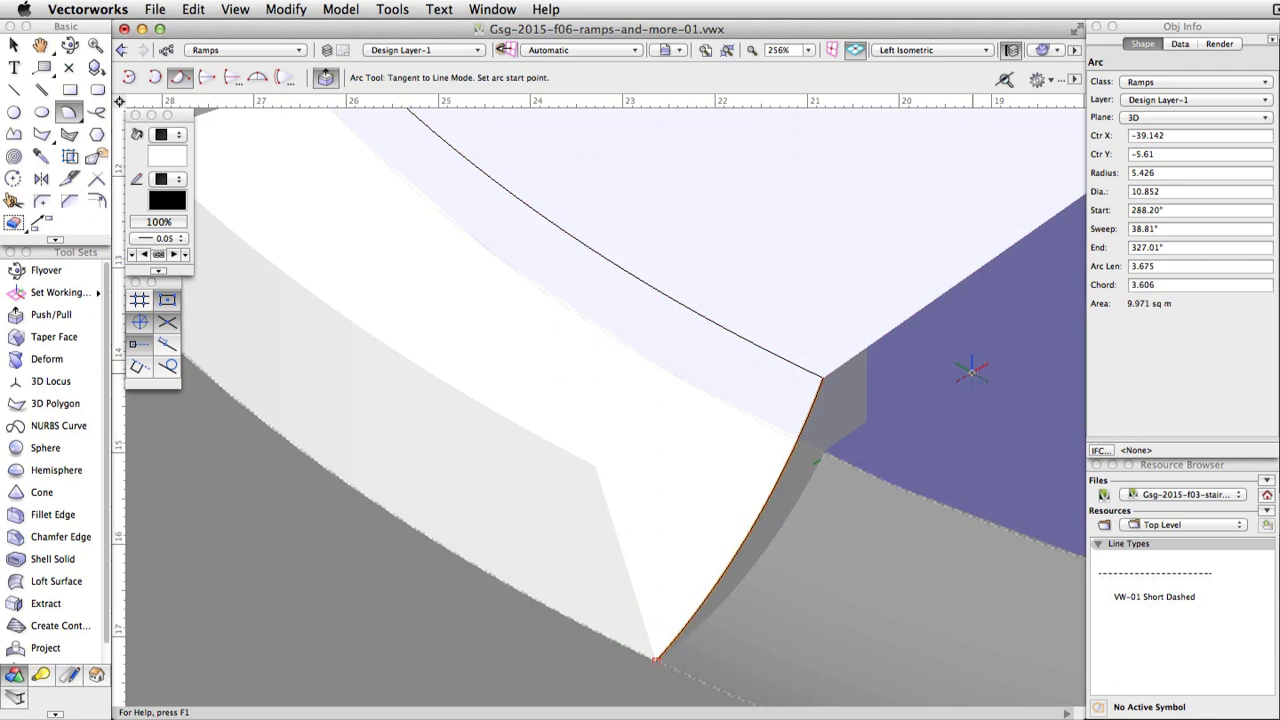
Step: Convert both selected arcs to NURBS, then ungroup them into two separate curves
key("x")
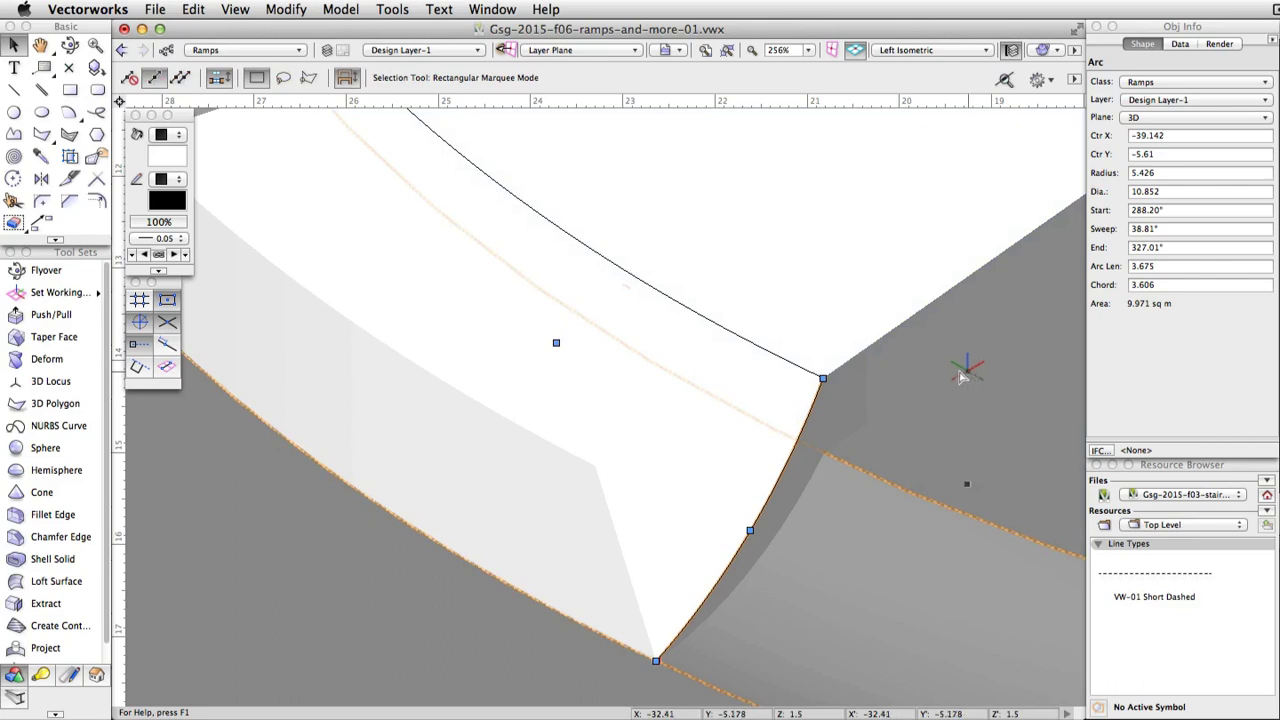
left_click(762, 338, "shift")
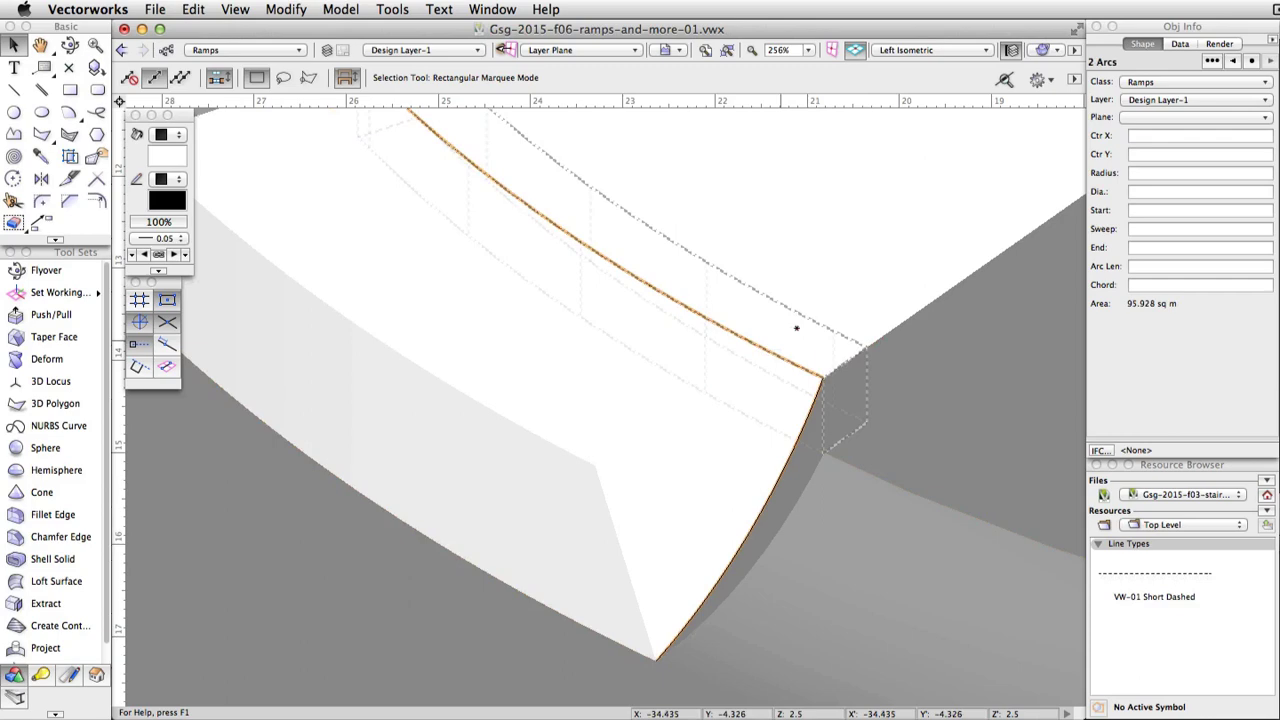
left_click(286, 9)
mouse_move(300, 392)
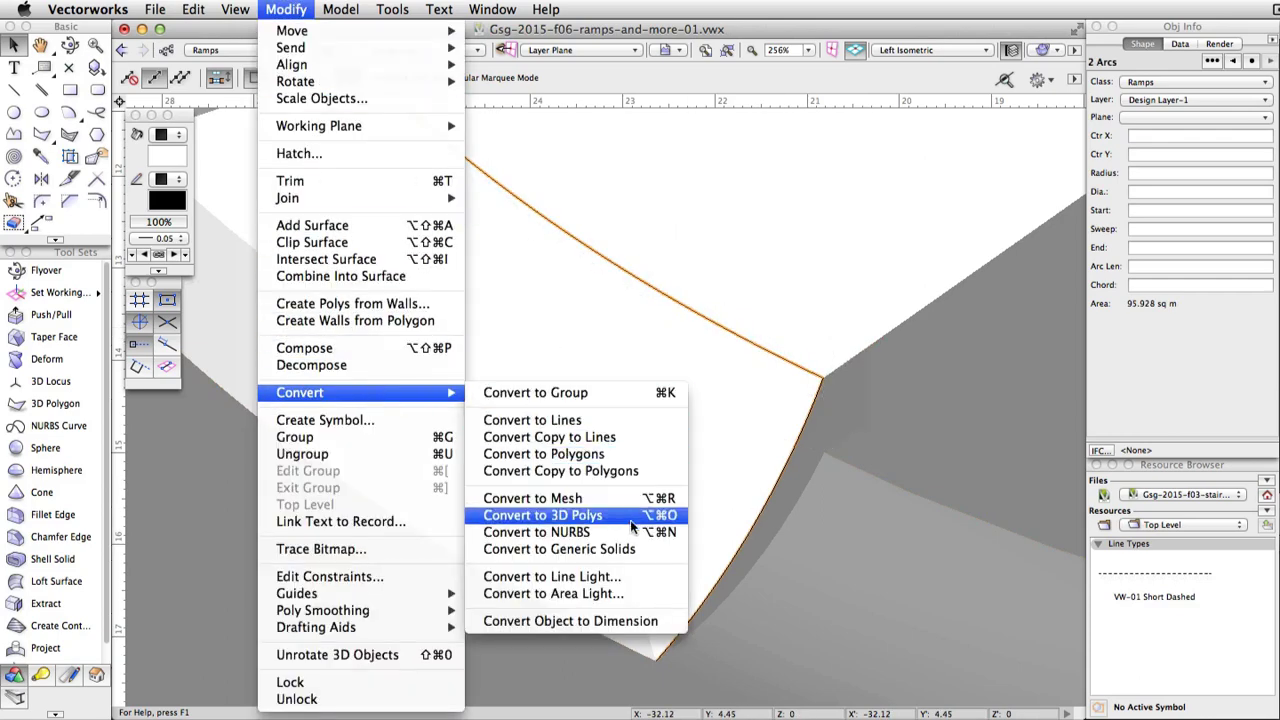
left_click(540, 532)
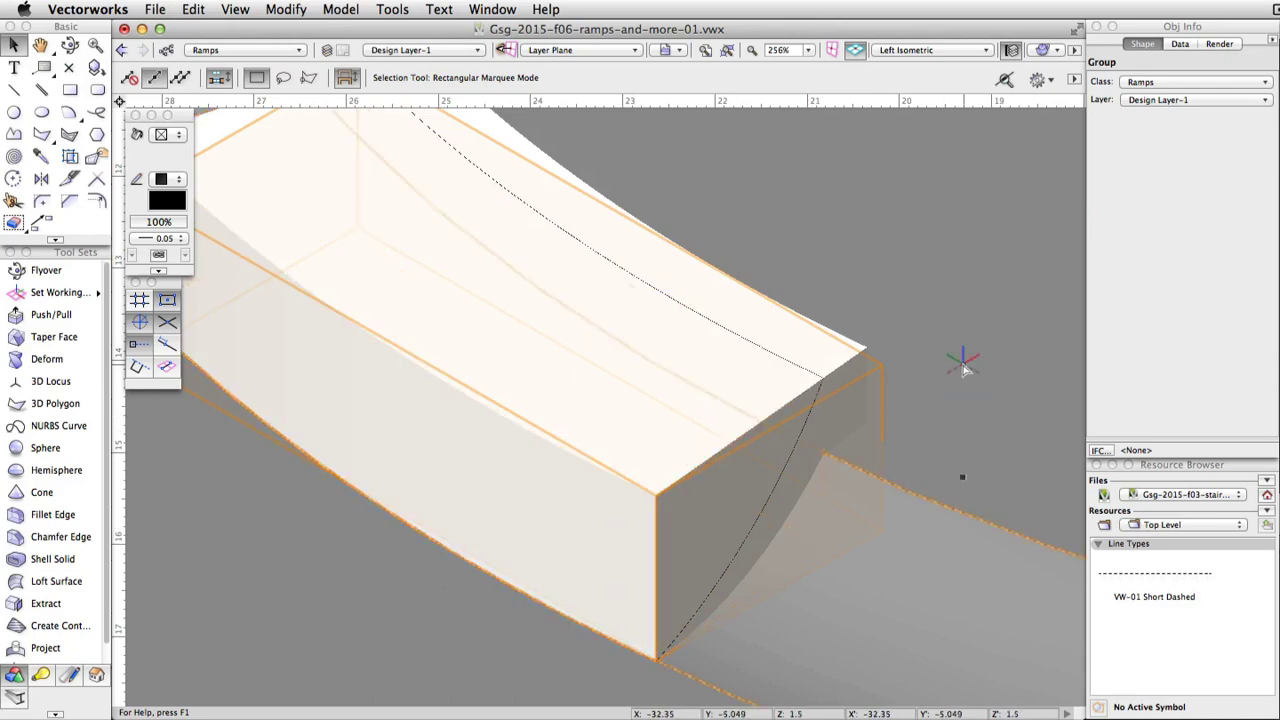
left_click(298, 12)
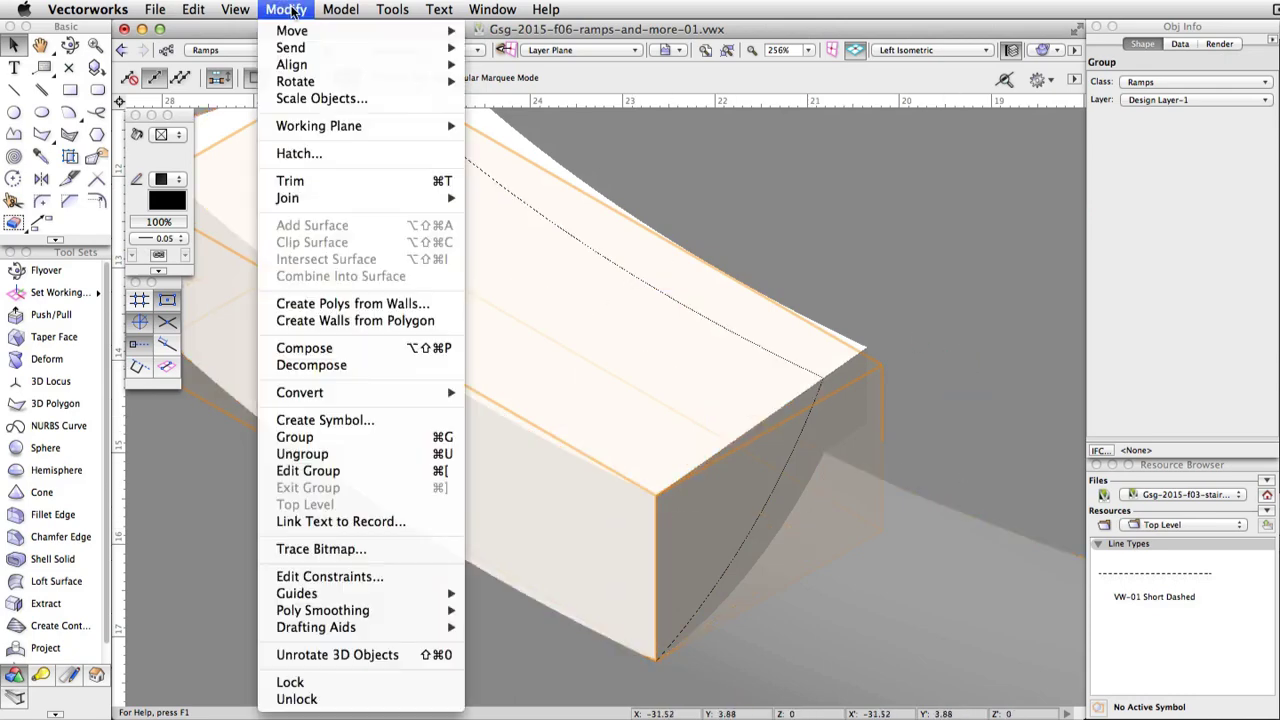
left_click(367, 456)
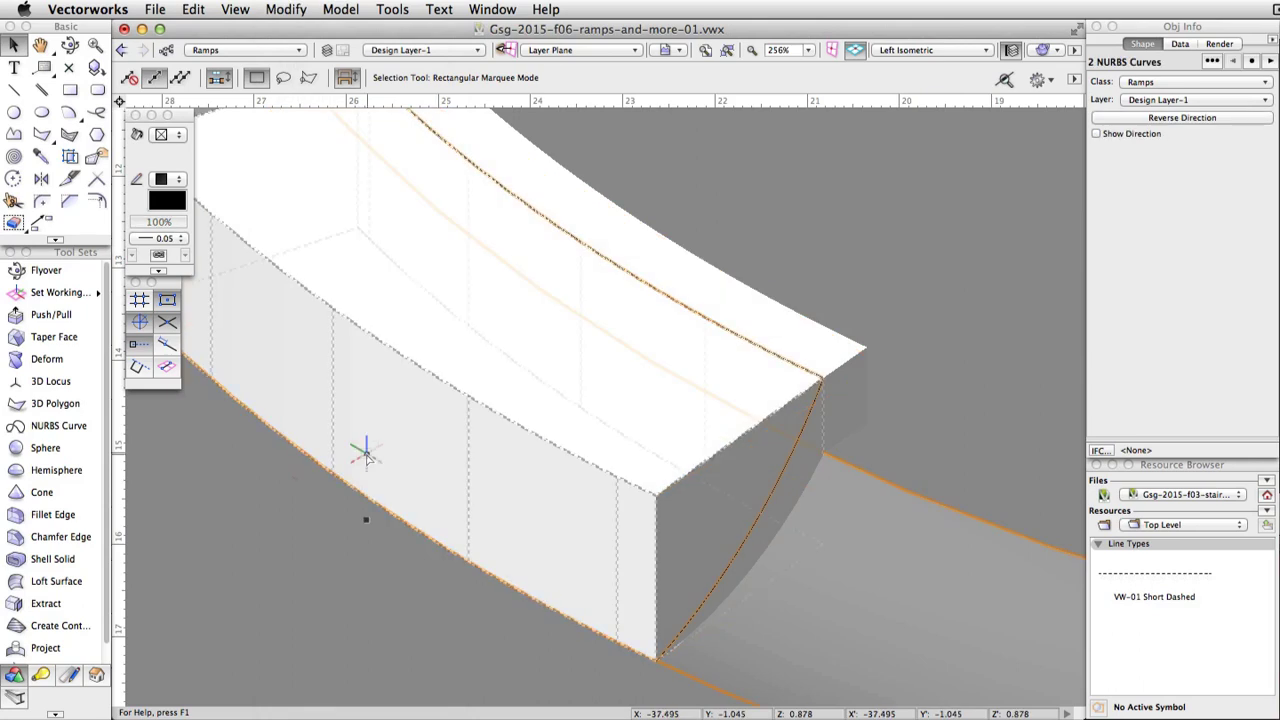
Step: Loft a one-rail NURBS surface with the ramp's top edge as rail and the curved end edge as profile
left_click(63, 582)
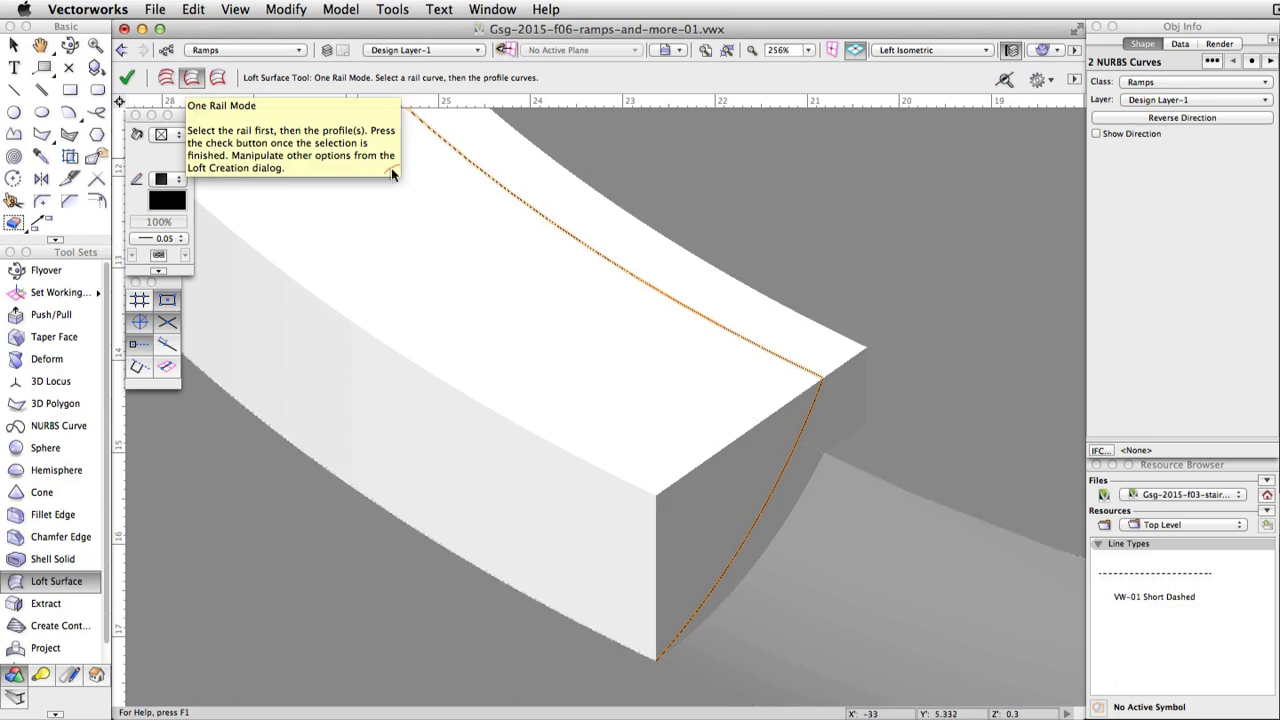
left_click(633, 278)
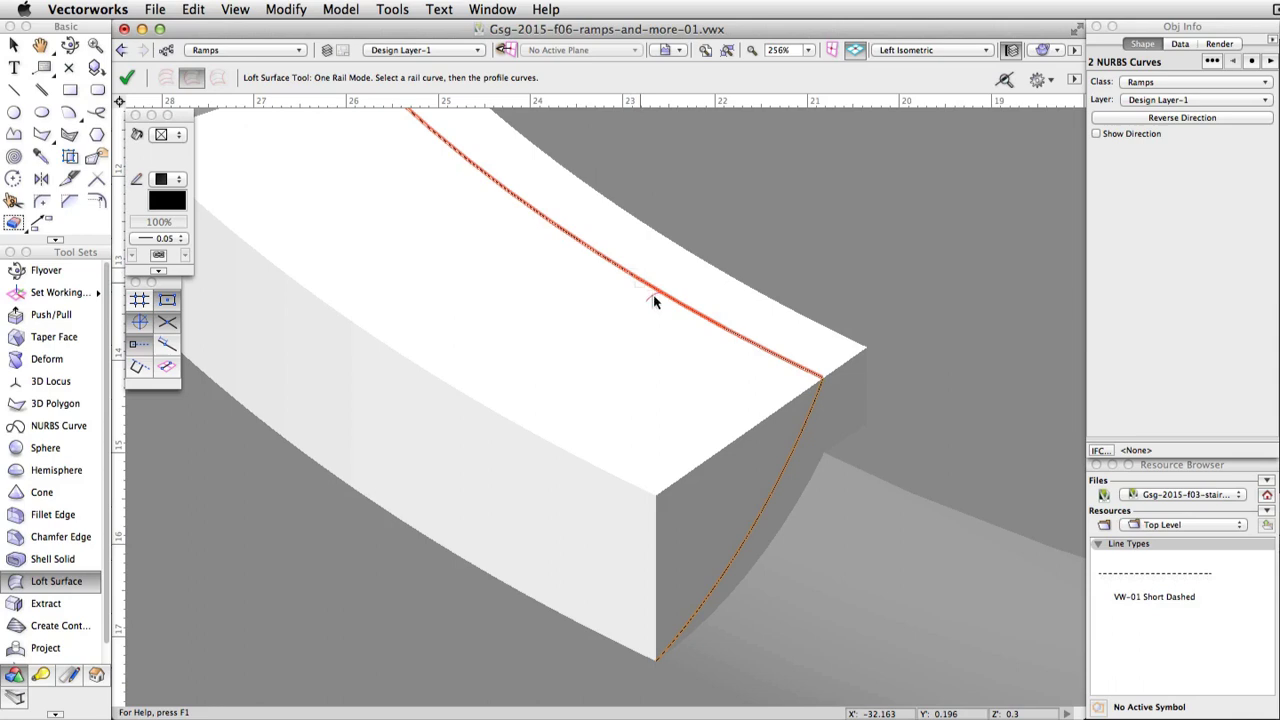
left_click(785, 473)
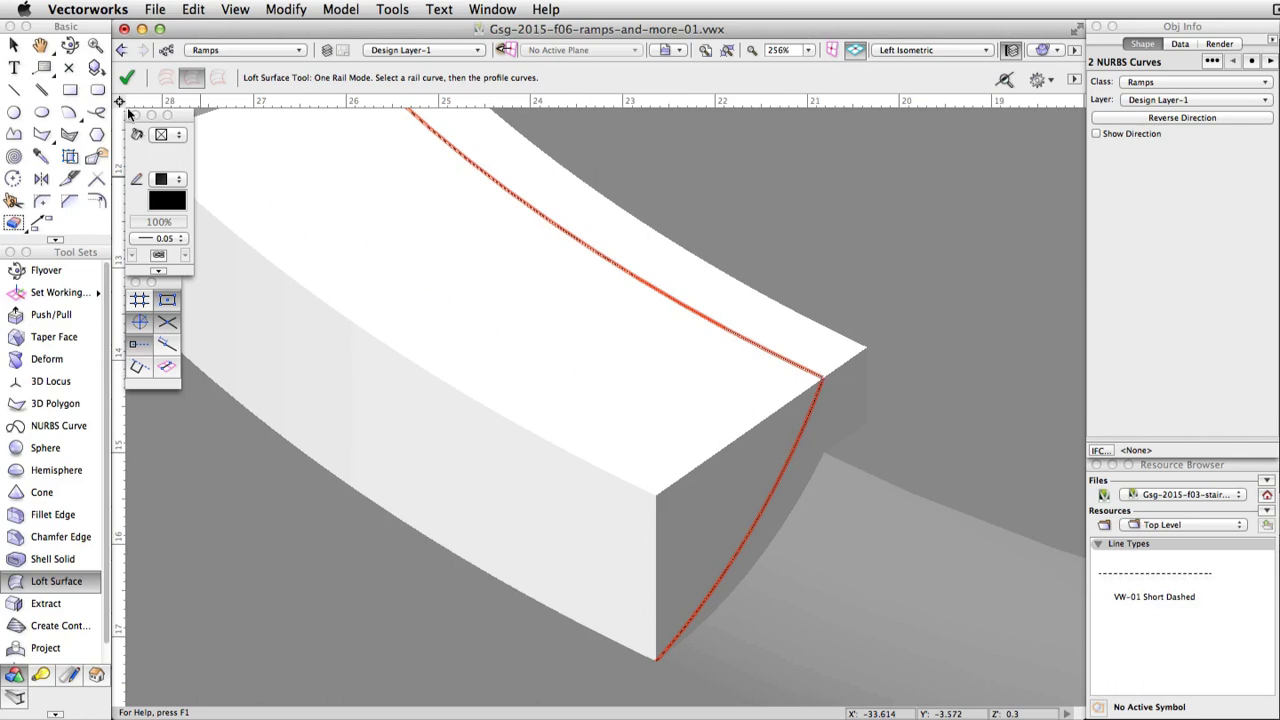
left_click(124, 78)
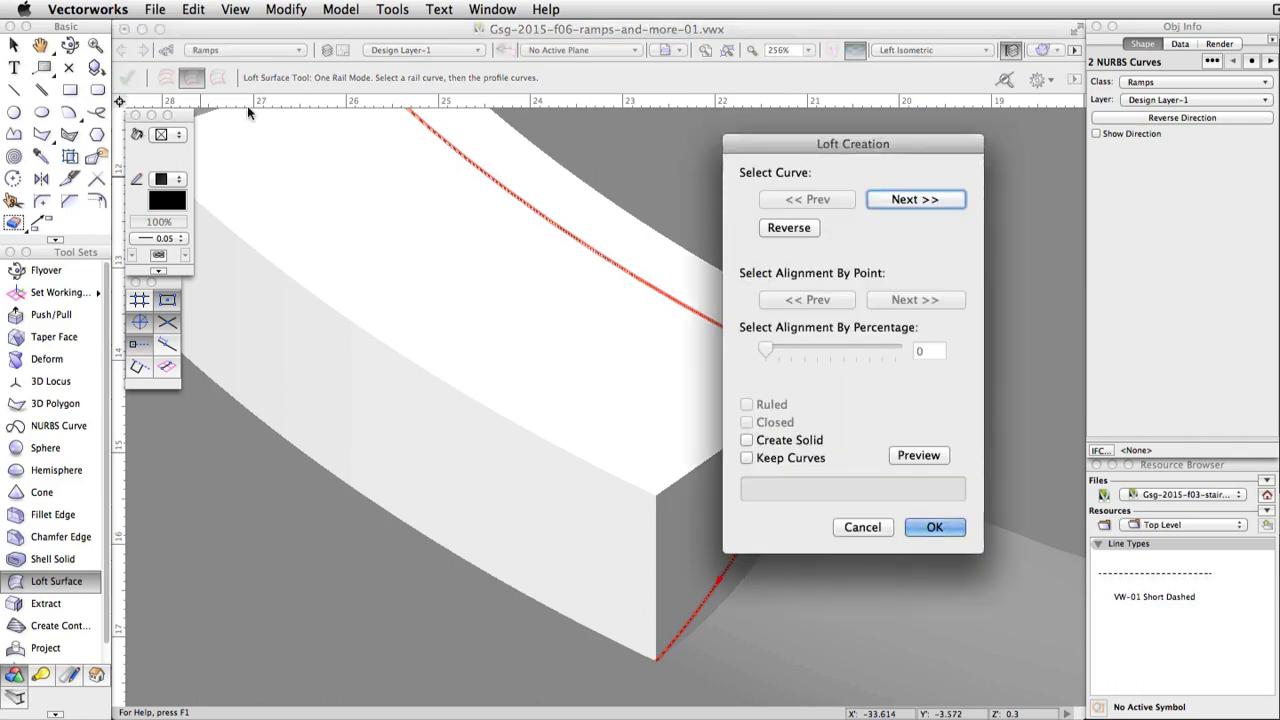
left_click_drag(837, 137, 989, 76)
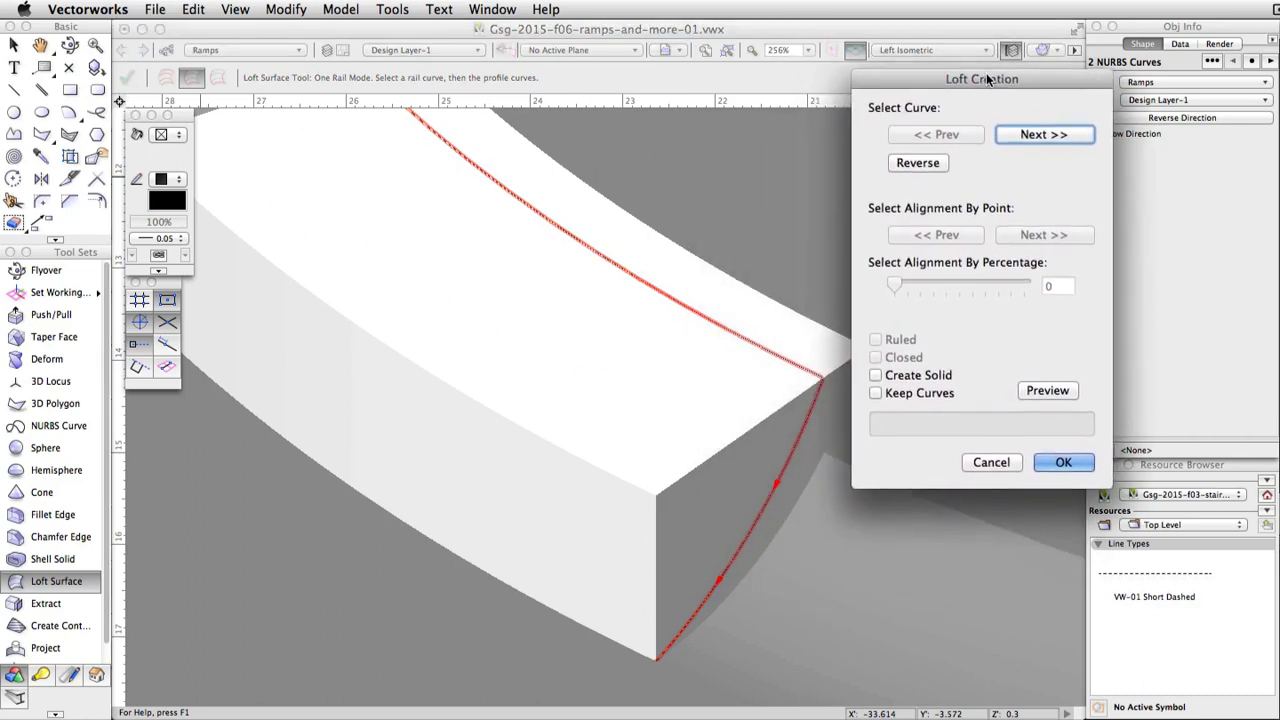
left_click(1045, 463)
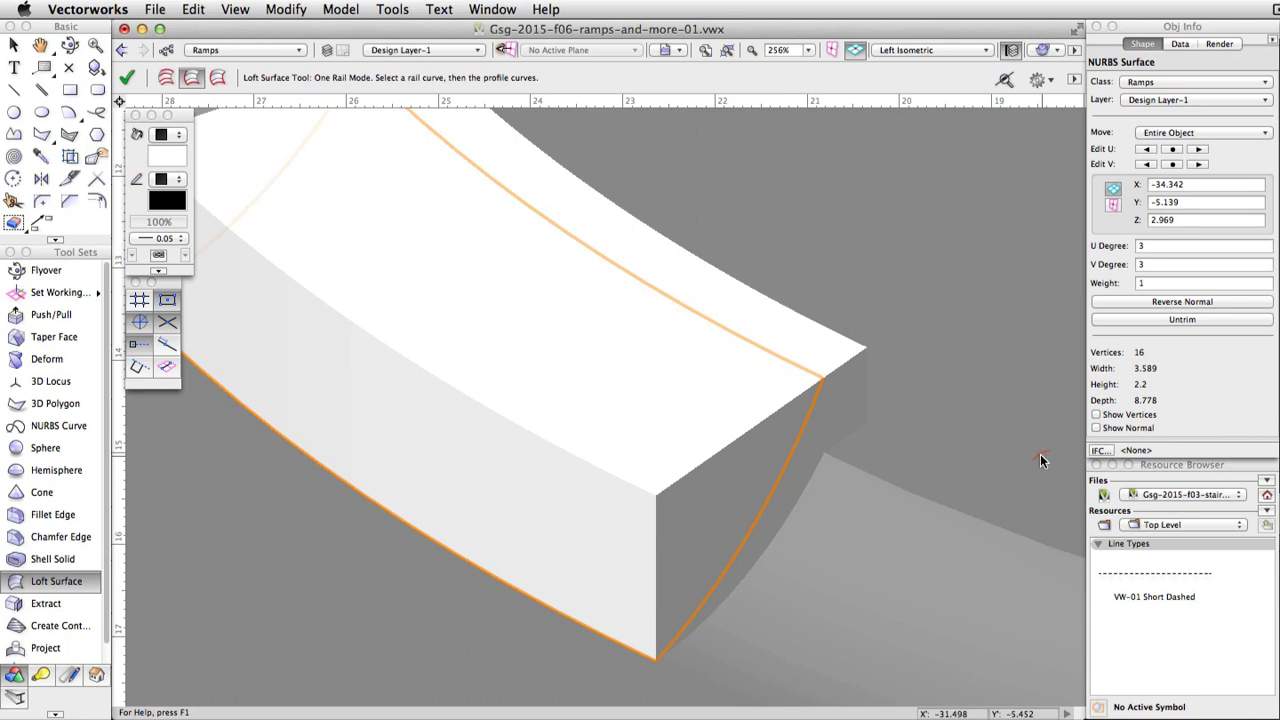
Step: Stitch and trim the lofted surface with the ramp into a solid with a curved face
key("x")
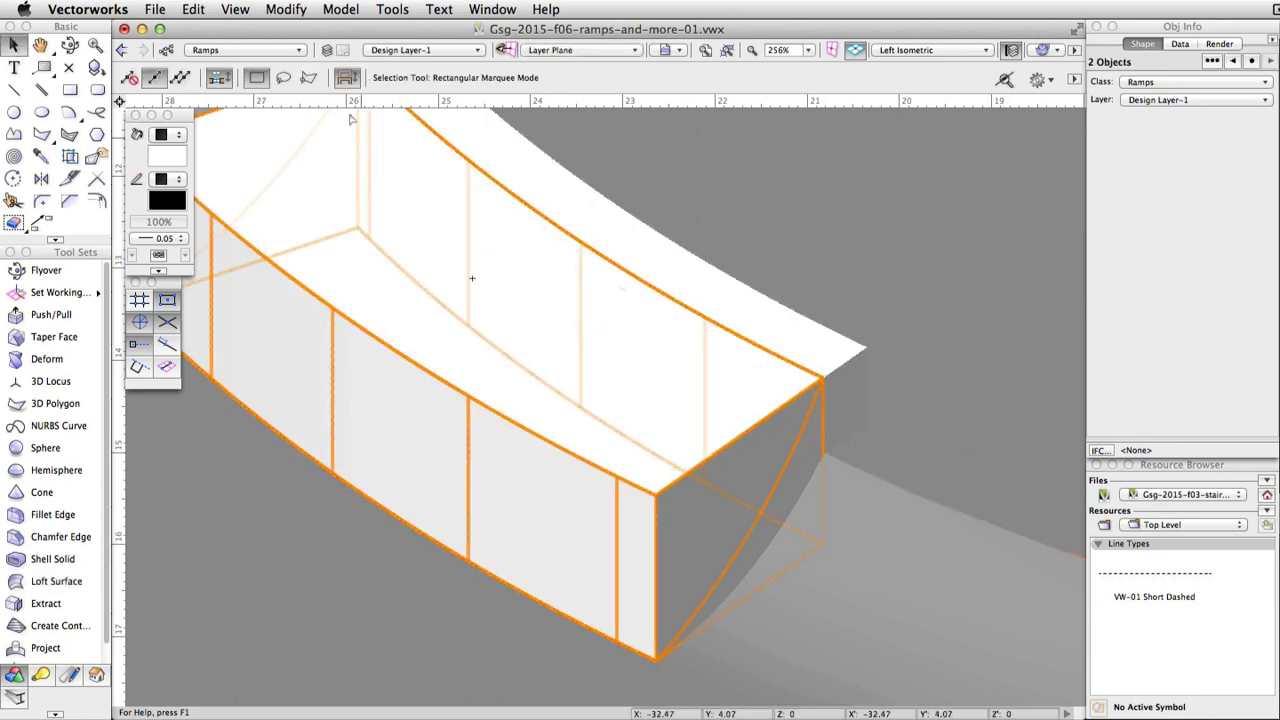
left_click(340, 9)
mouse_move(378, 204)
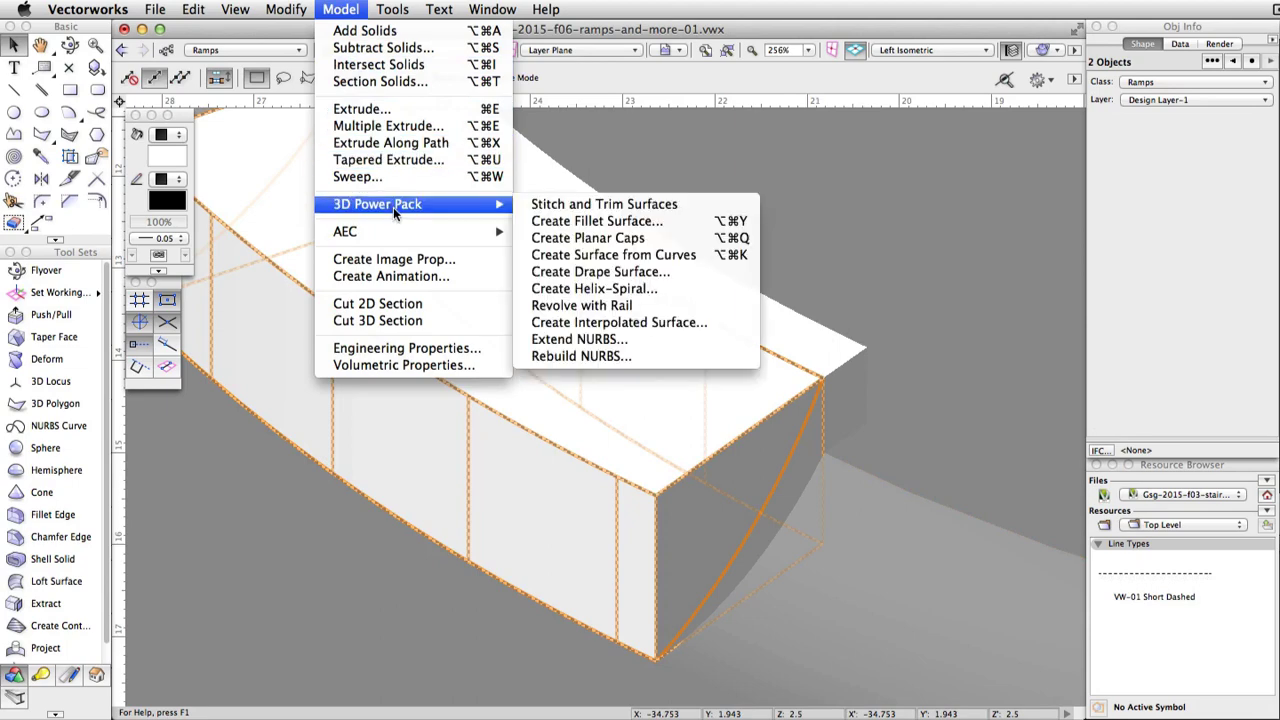
left_click(687, 204)
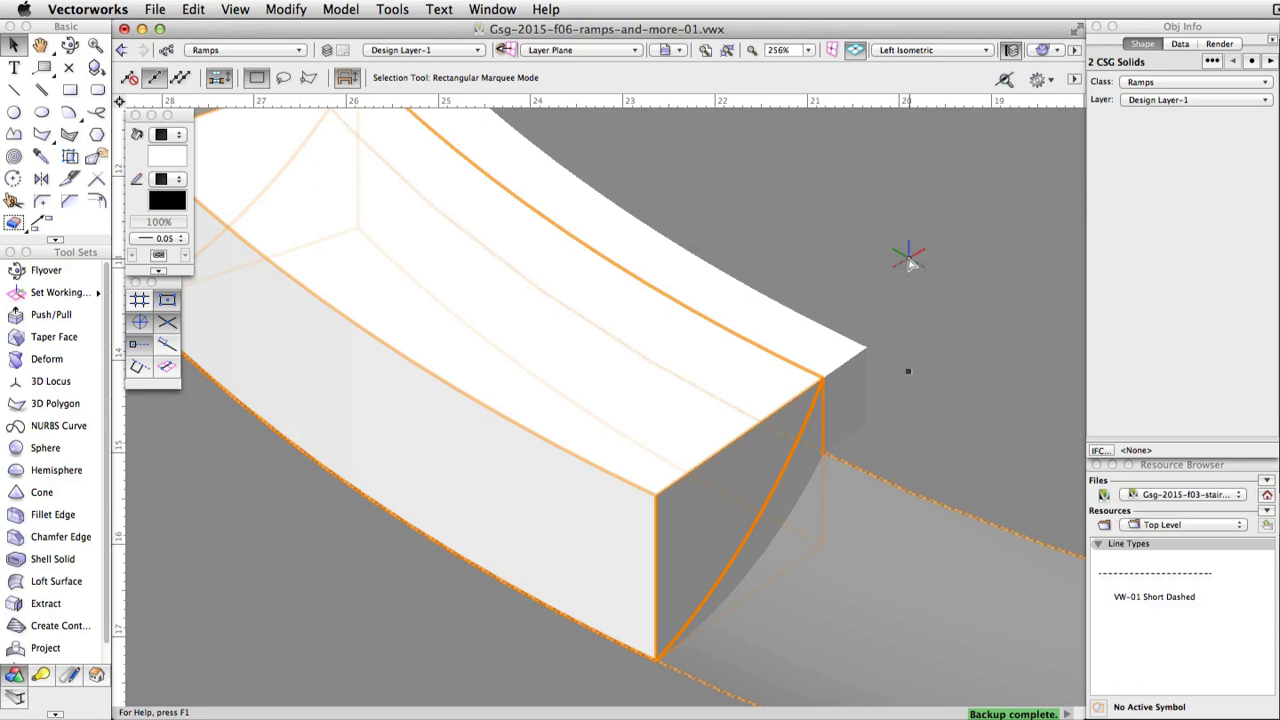
Step: Select the curved ramp solid together with the thin end box
left_click(904, 268)
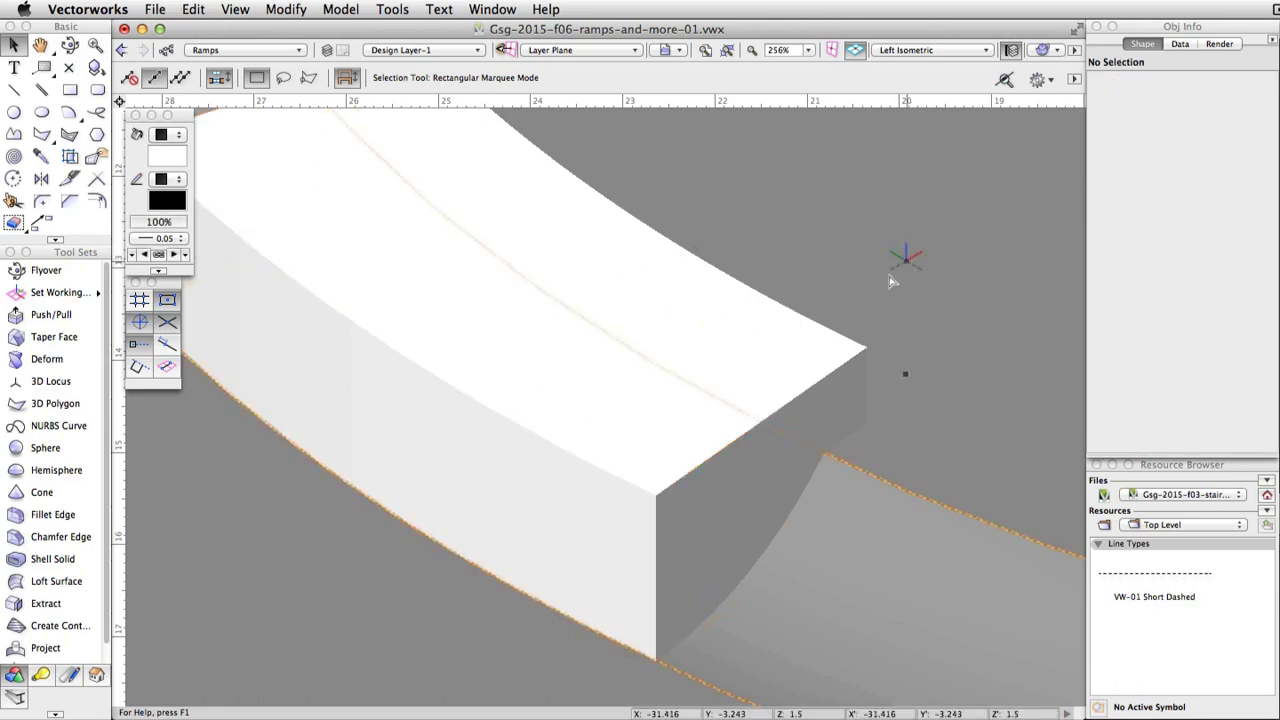
left_click(665, 487)
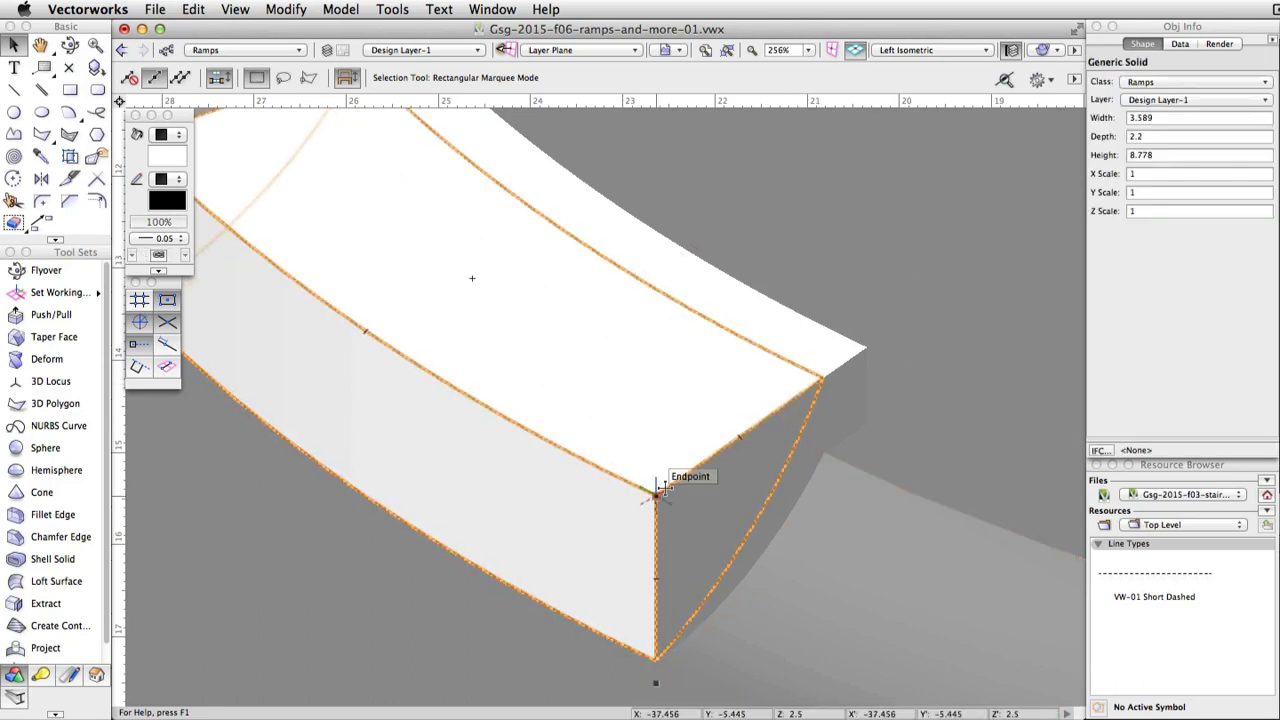
left_click(665, 487, "shift")
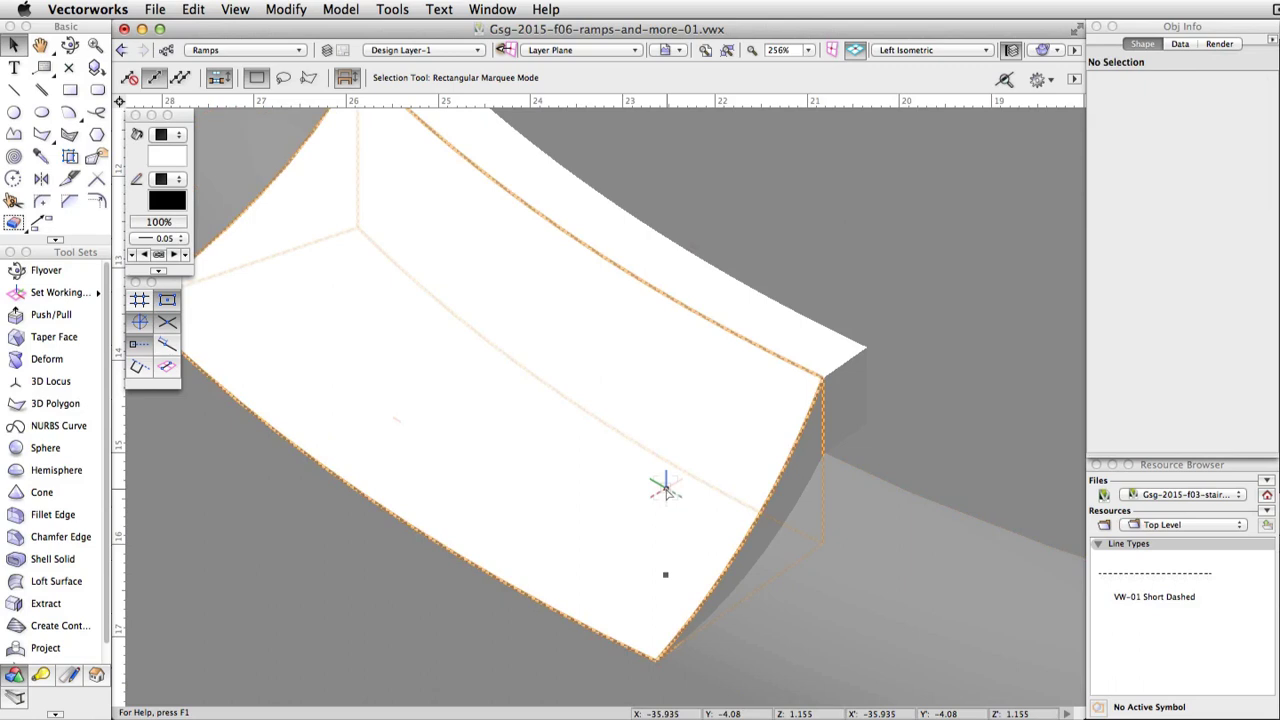
left_click(665, 487)
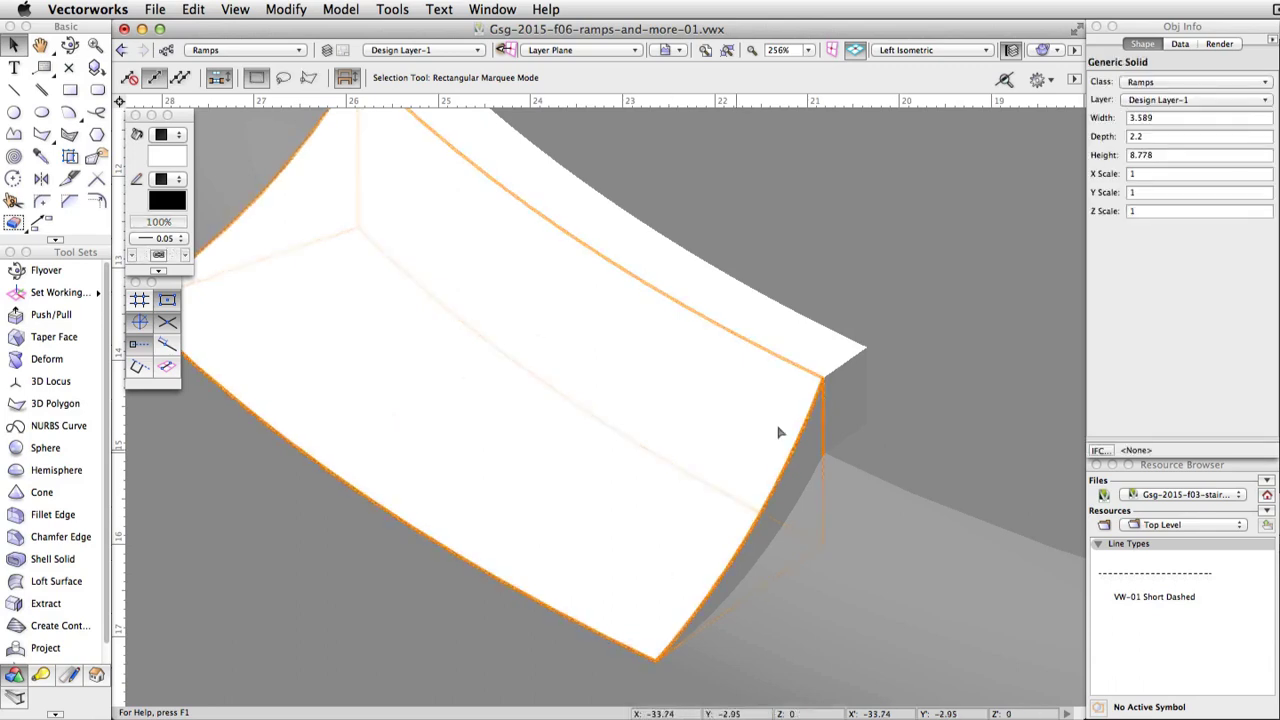
left_click(838, 376, "shift")
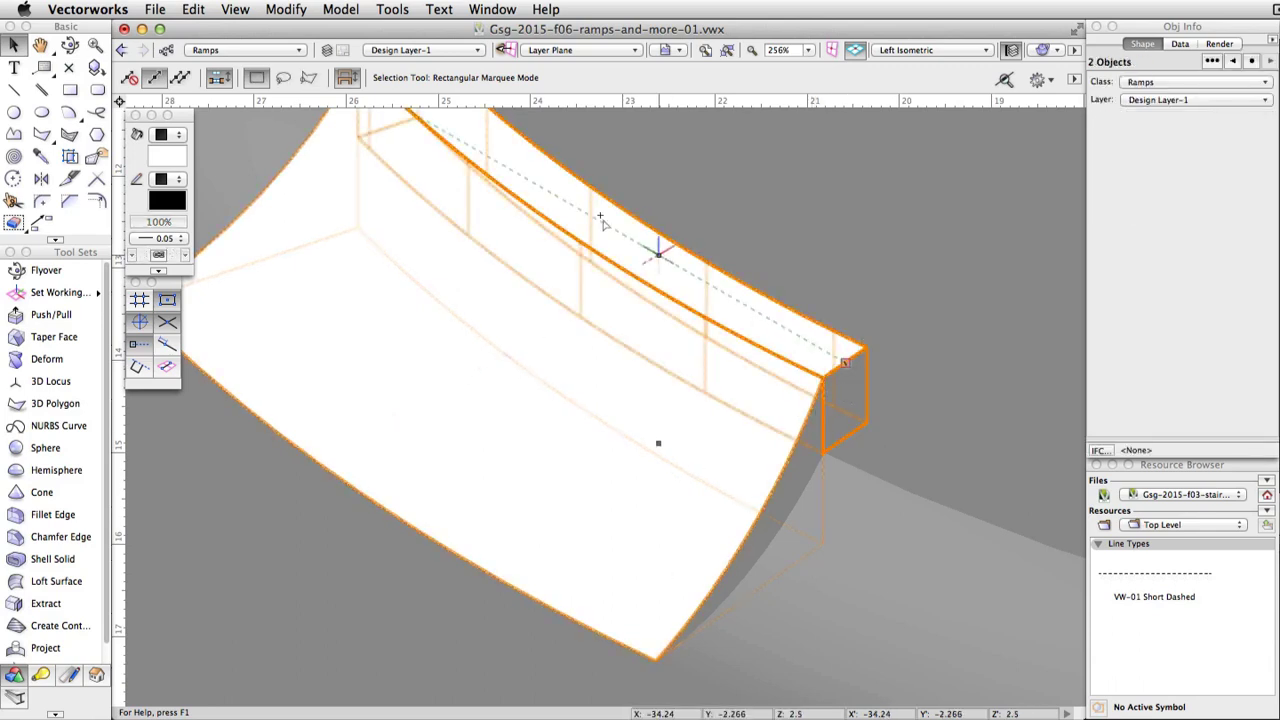
Step: Combine the ramp and end box with Add Solids and give the merged solid a grey fill
left_click(340, 9)
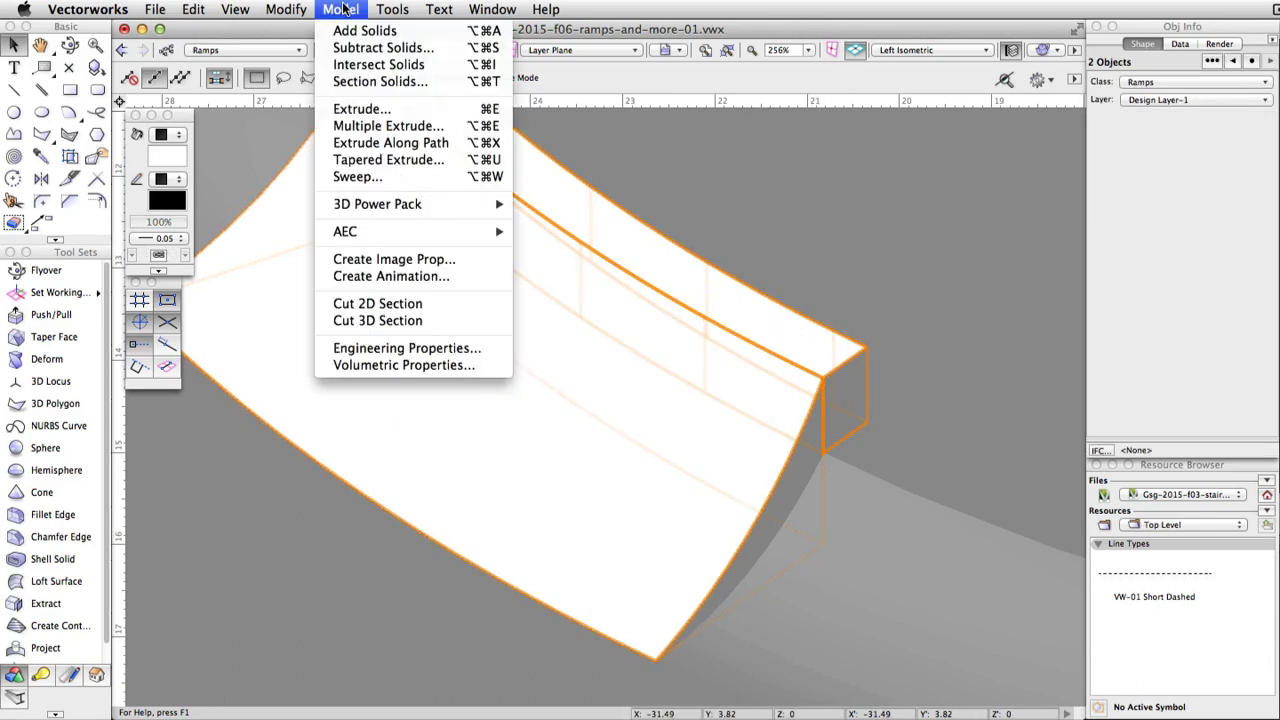
left_click(426, 36)
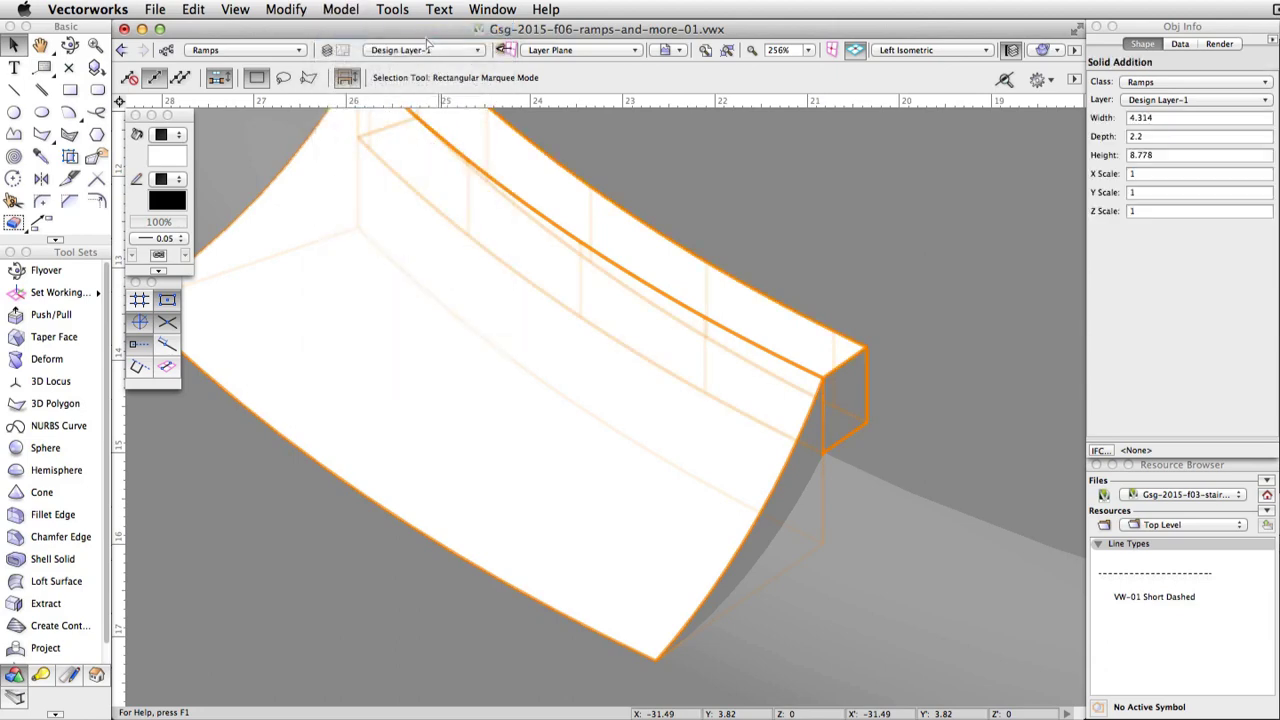
left_click(170, 158)
left_click(233, 253)
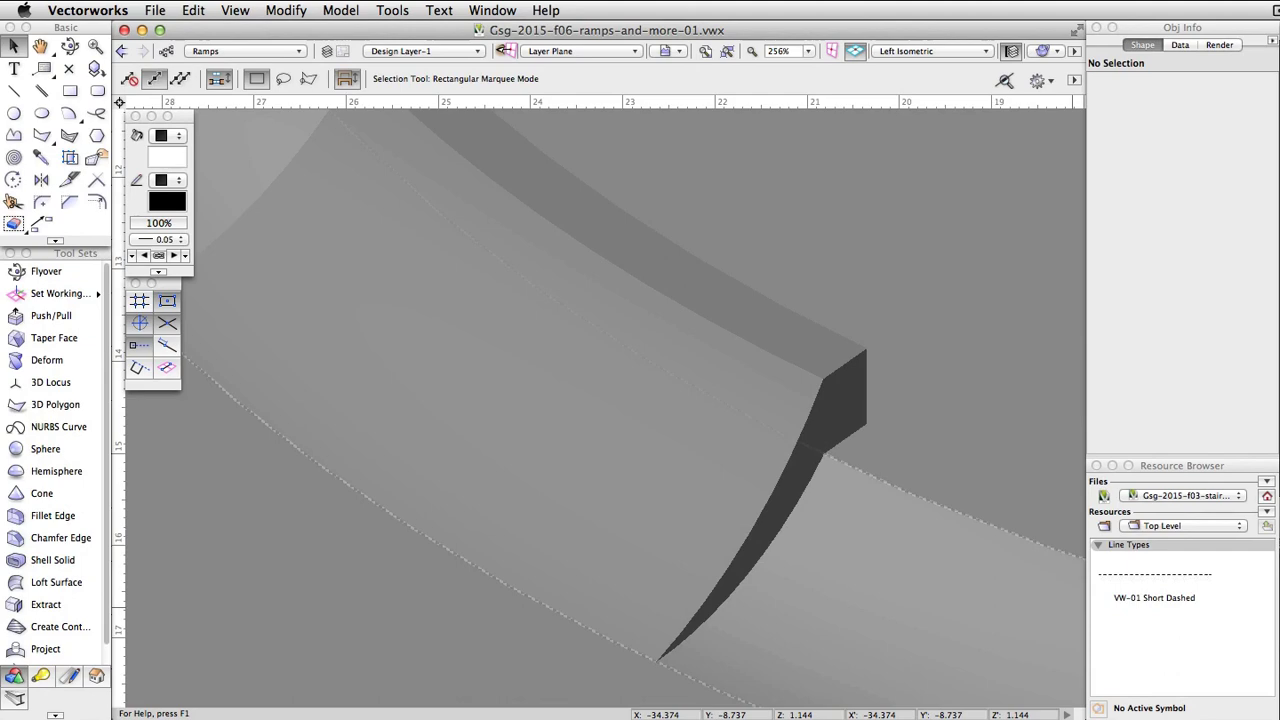
scroll(737, 429, "down", 10)
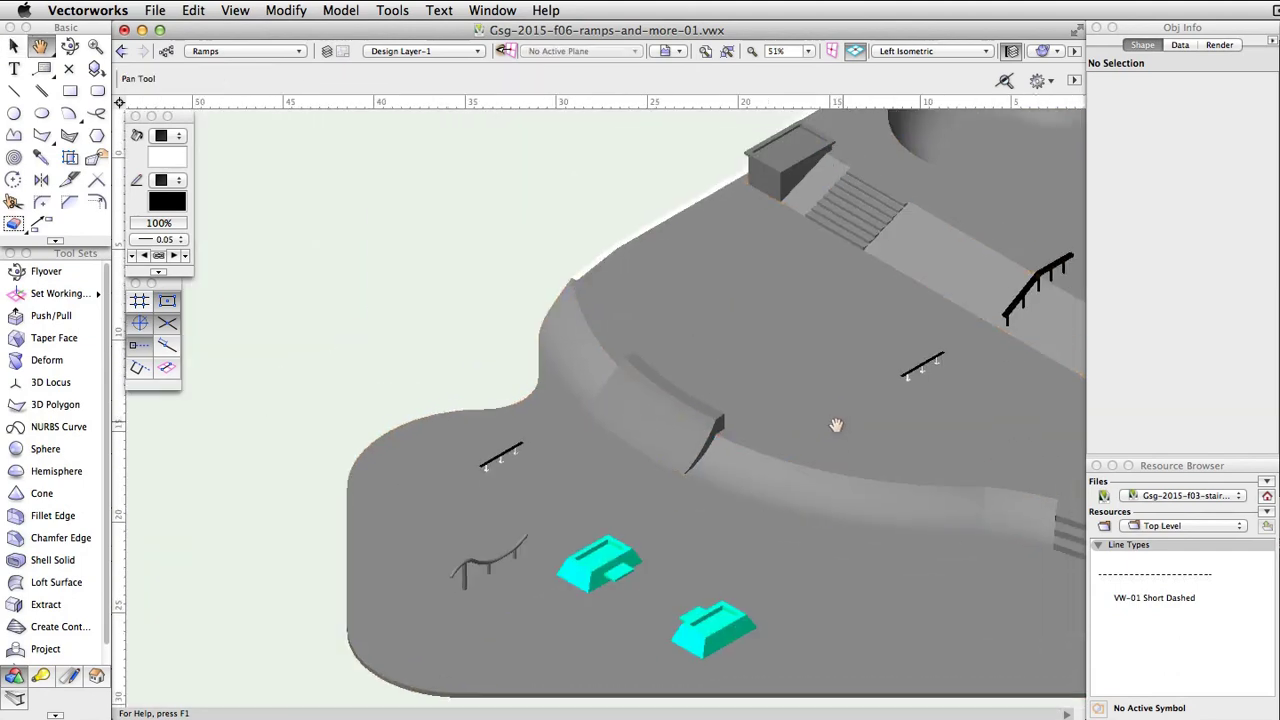
scroll(700, 480, "up", 3)
Step: Choose the Rectangle tool and zoom close to the rail's middle post with X-ray on
key("x")
scroll(686, 457, "up", 5)
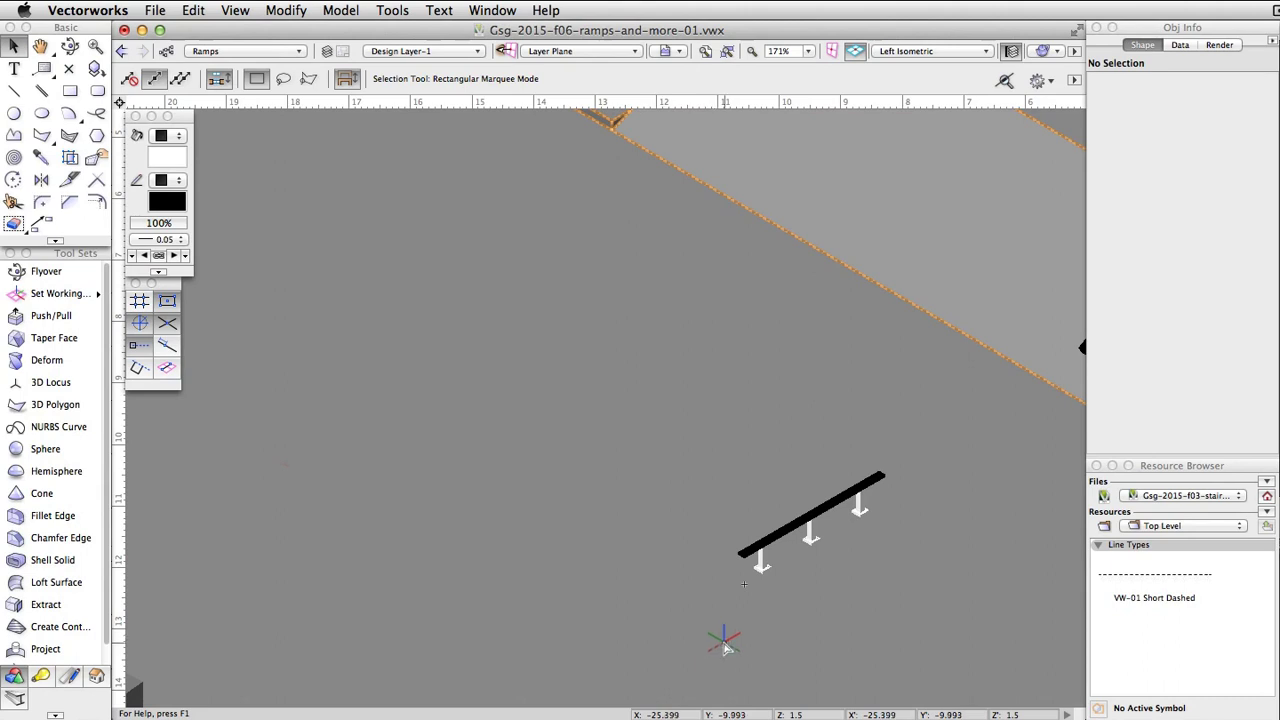
left_click(76, 96)
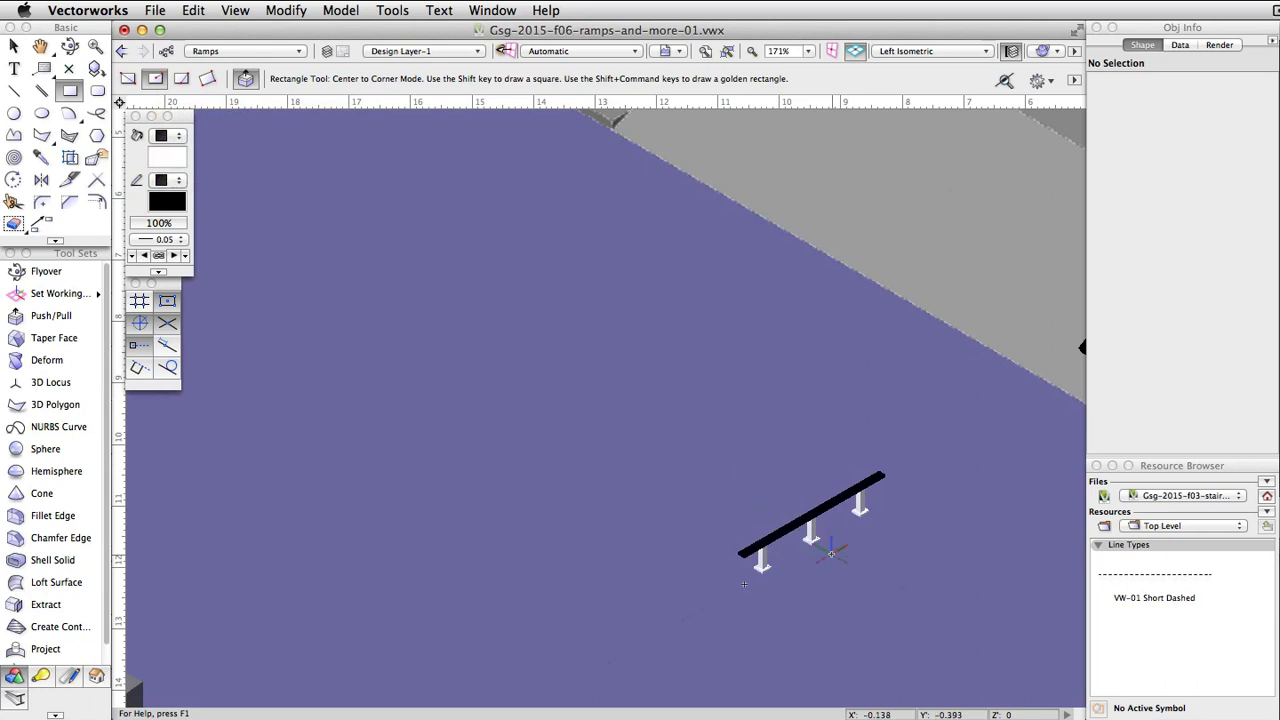
scroll(826, 547, "up", 3)
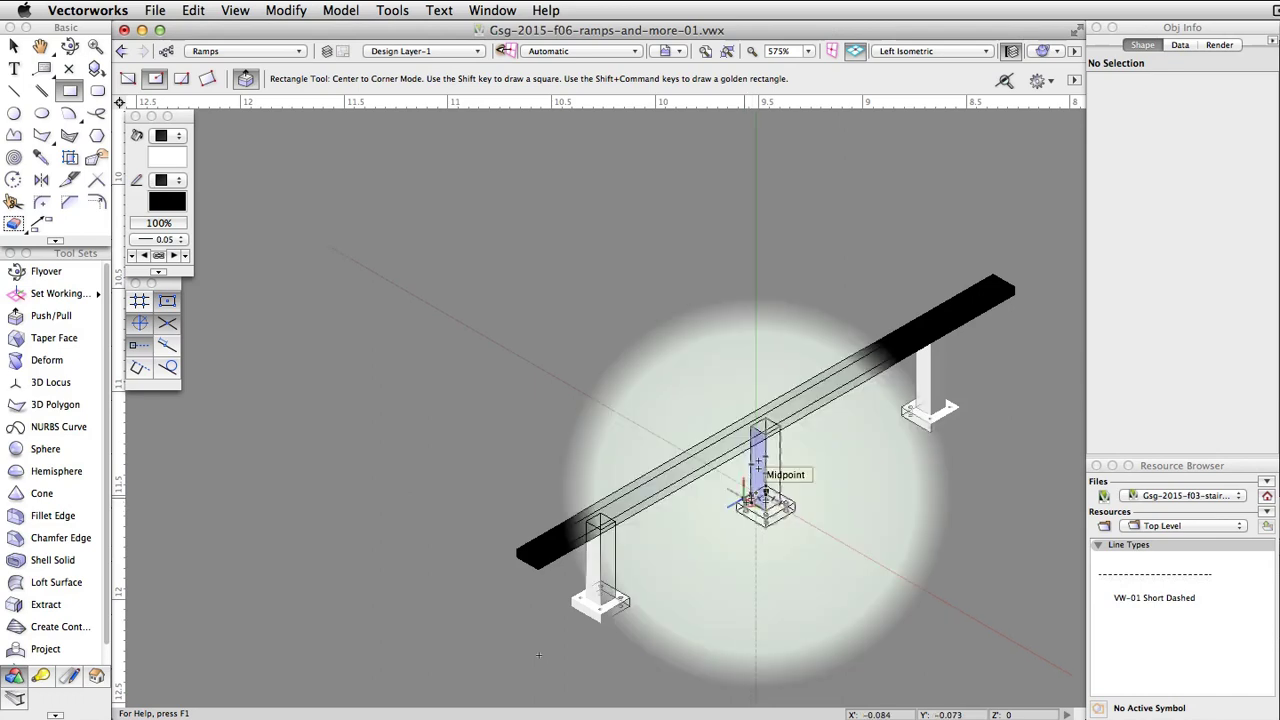
scroll(748, 497, "up", 2)
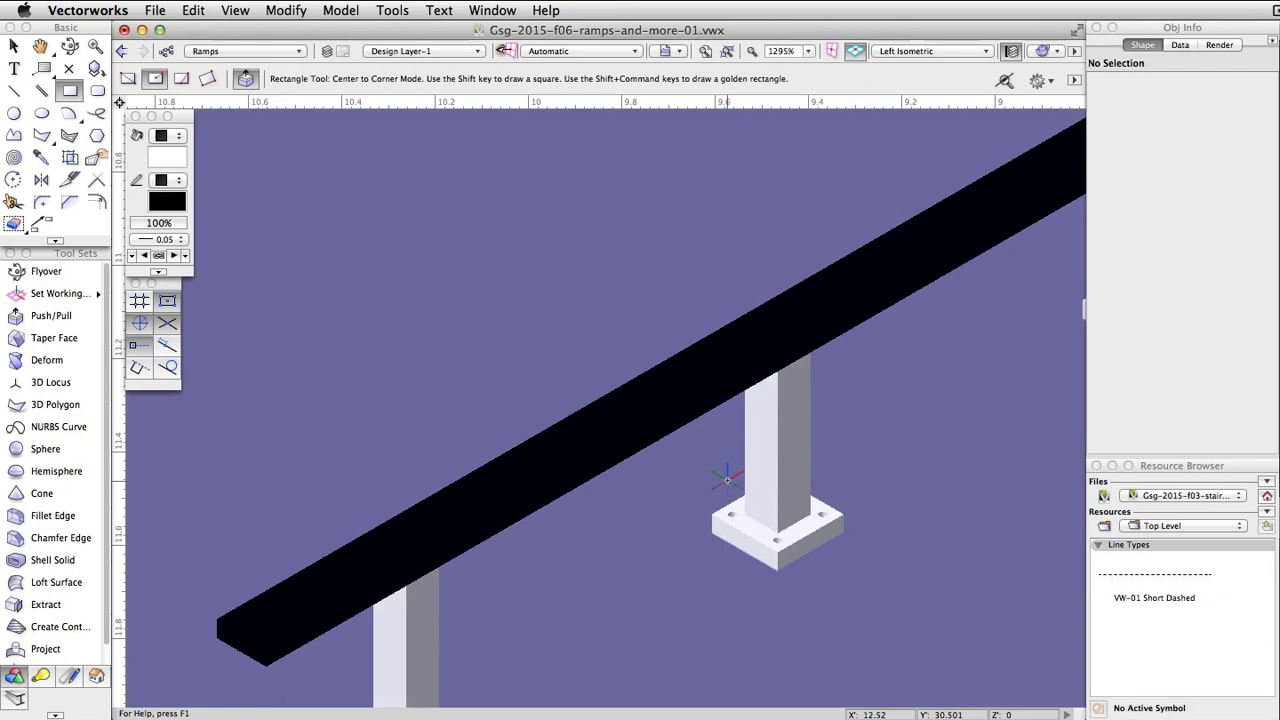
key("b")
Step: Draw a center-to-corner rectangle beside the rail with ΔX 2.25 and ΔY 0.25, making it 4.5 × 0.5
middle_click_drag(392, 305, 757, 517)
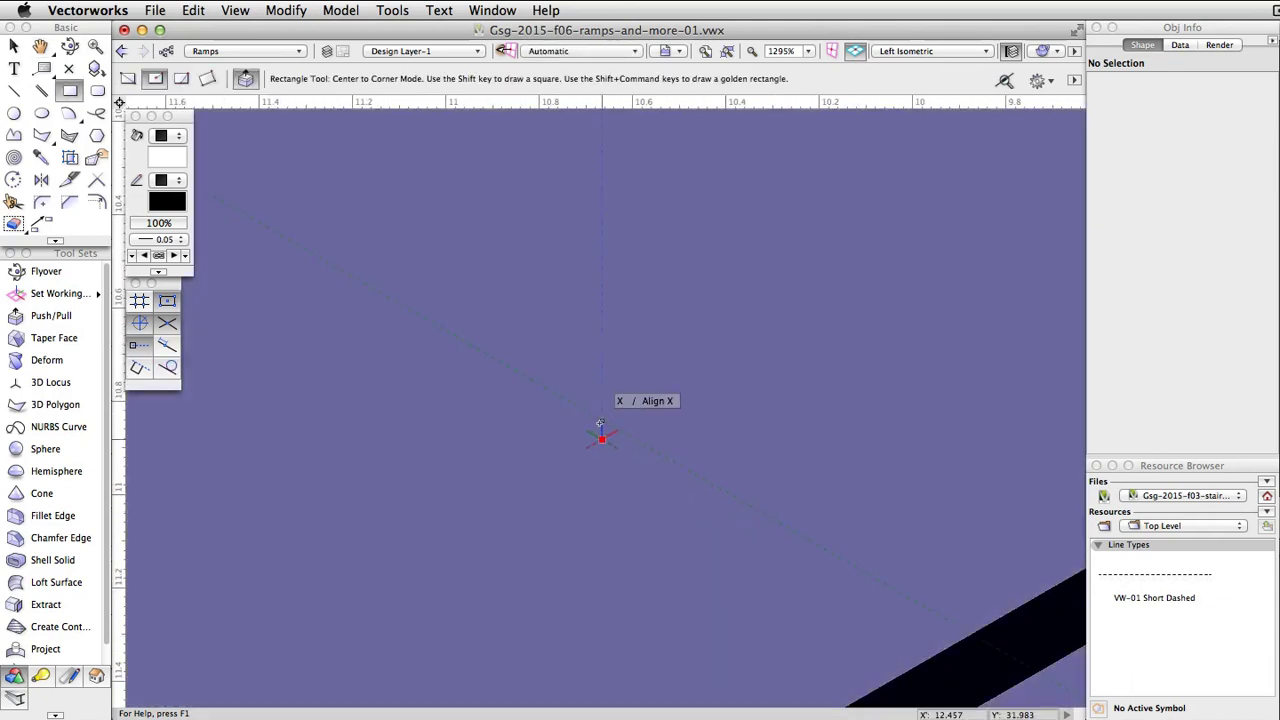
left_click(601, 439)
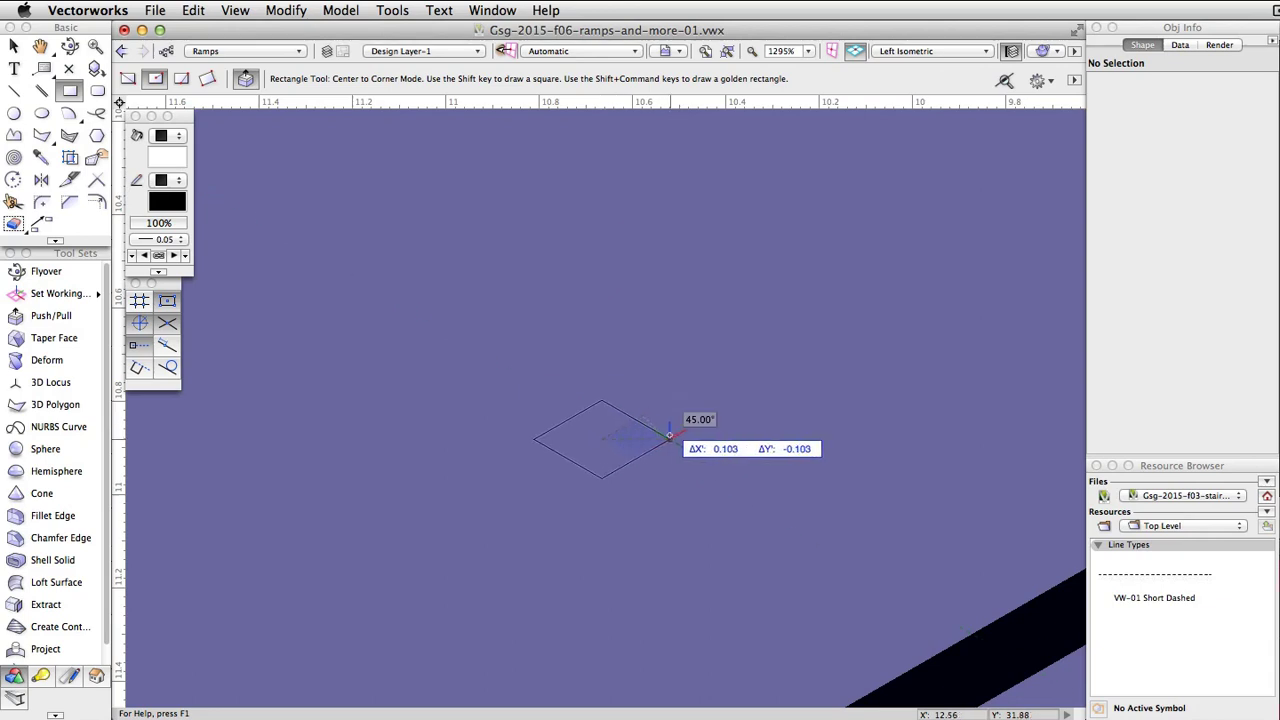
key("Tab")
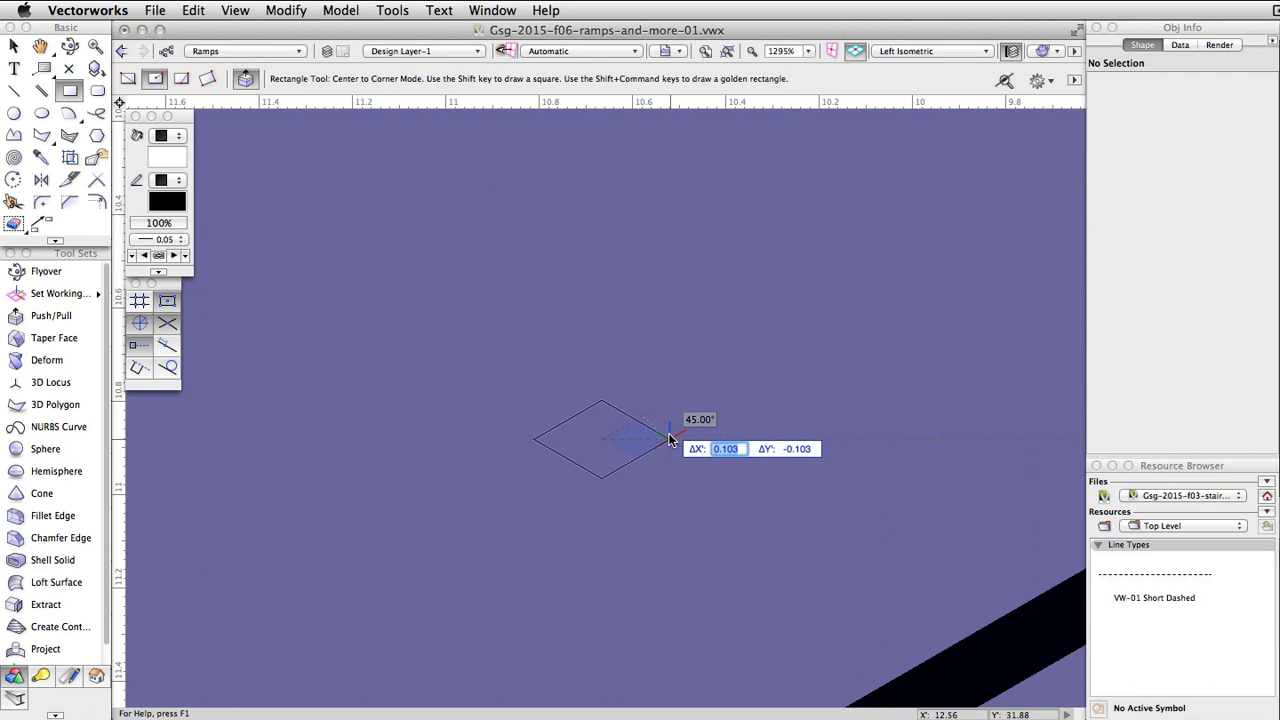
type("2.25")
key("Tab")
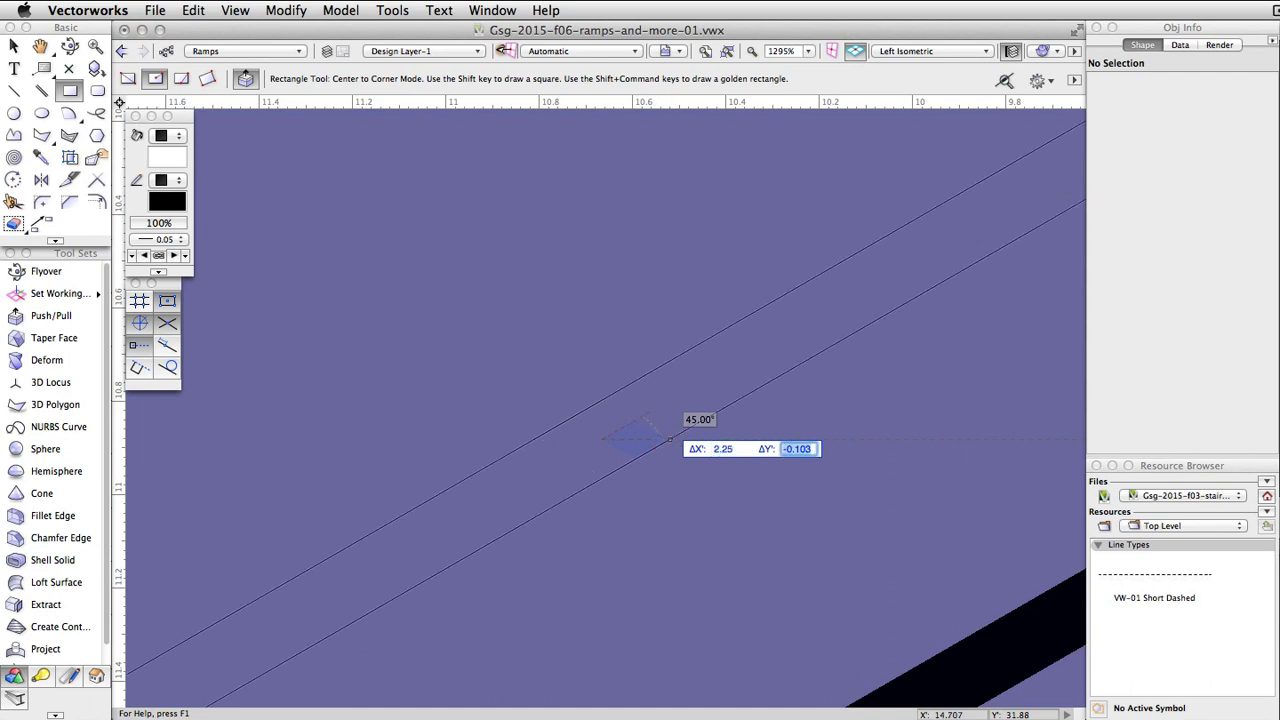
type("0.")
type("25")
key("Tab")
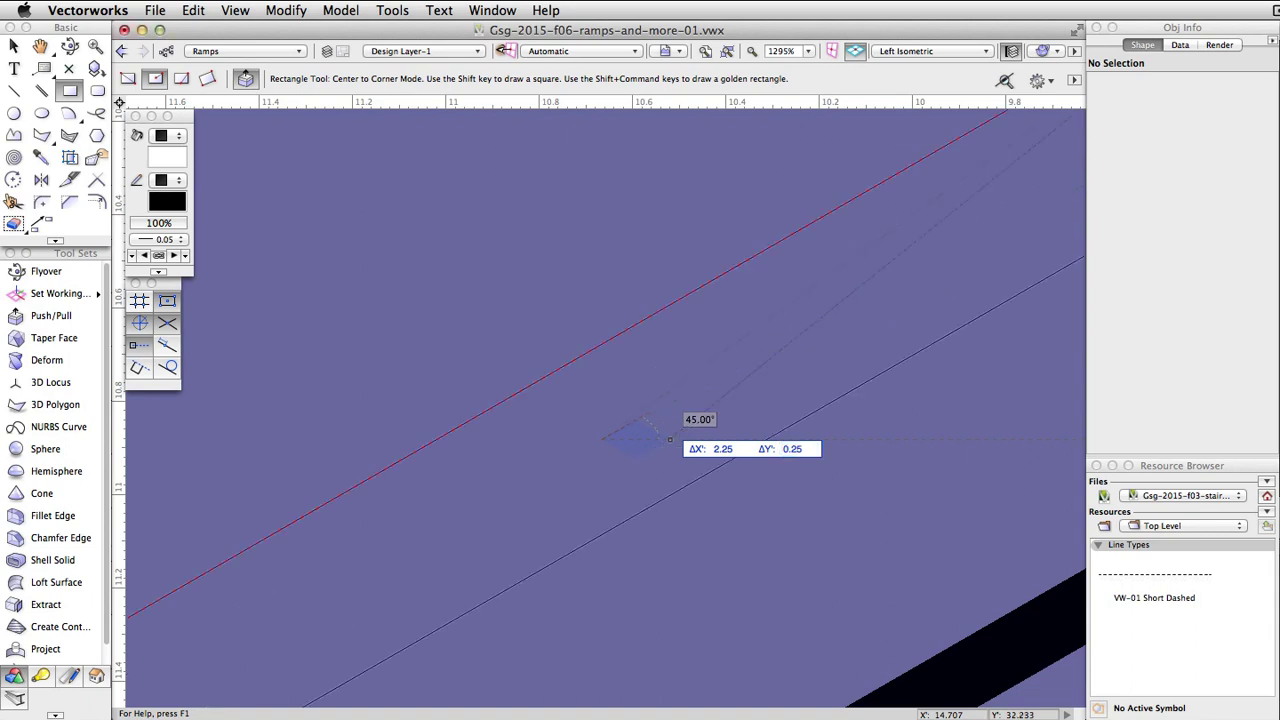
scroll(669, 438, "down", 2)
key("Return")
scroll(669, 438, "down", 2)
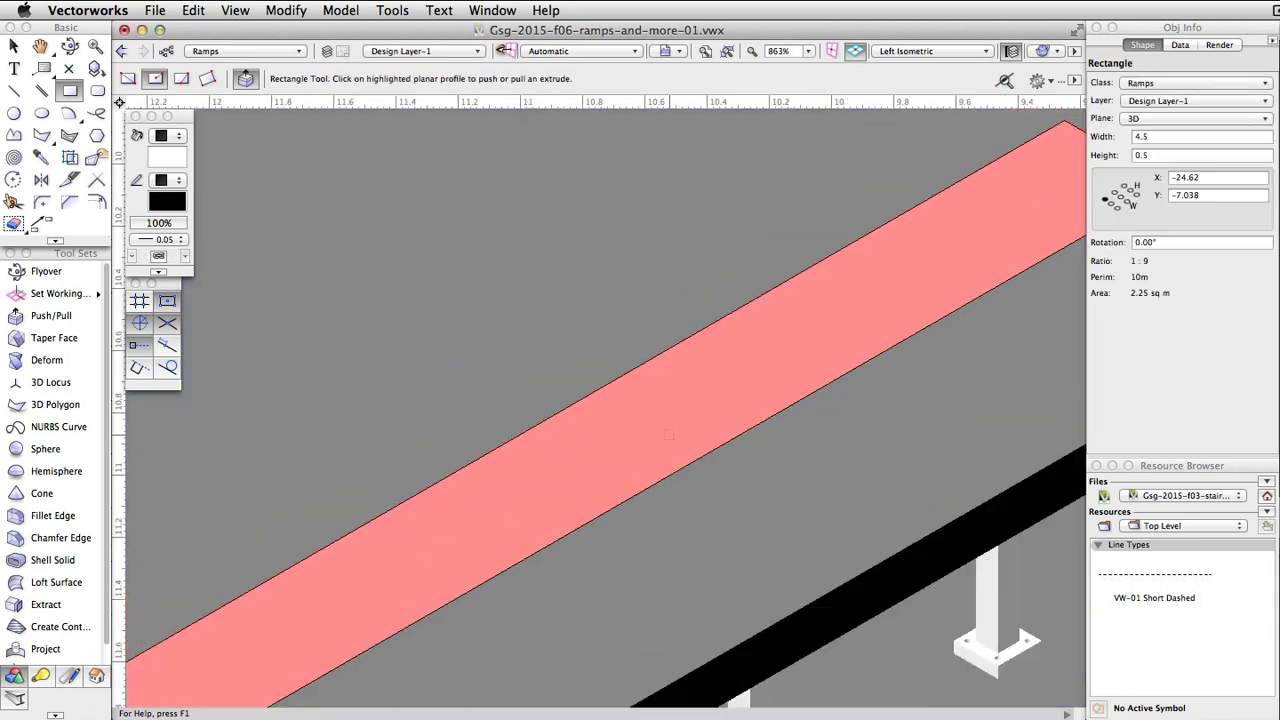
Step: Push/pull the rectangle upward 0.75 into a solid box
scroll(669, 438, "down", 2)
middle_click_drag(663, 438, 707, 438)
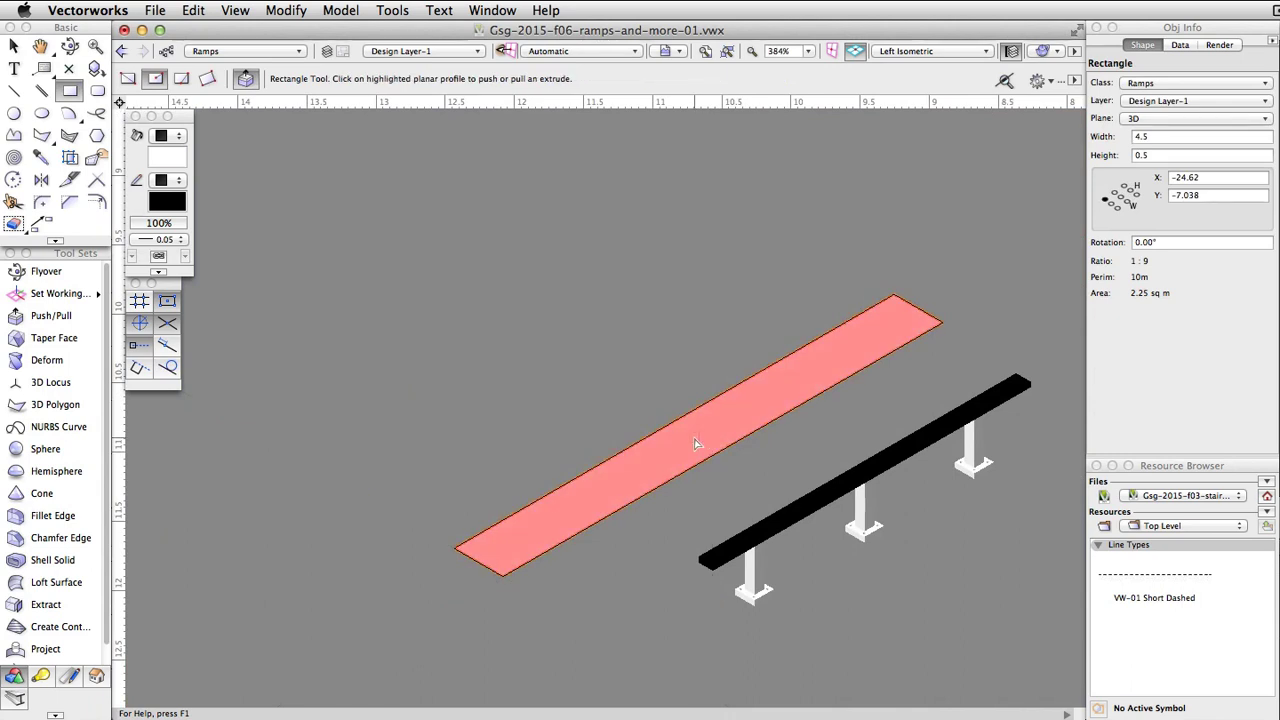
left_click(695, 443)
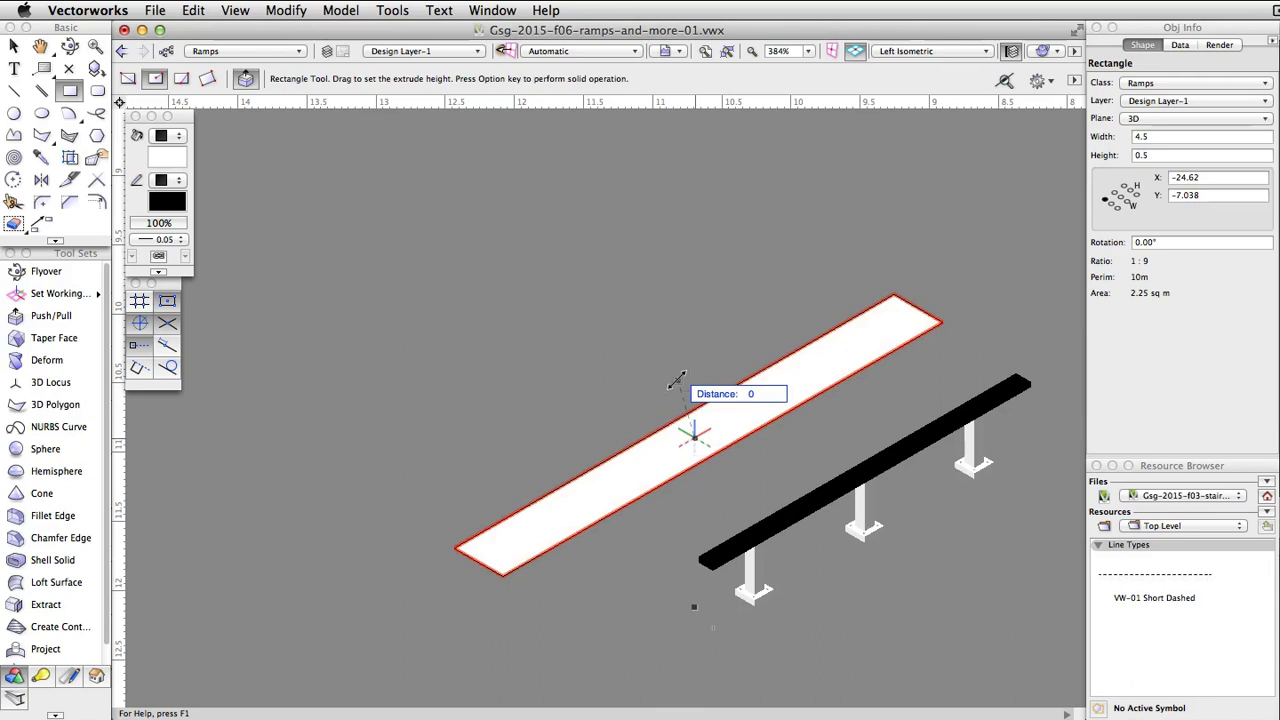
key("Tab")
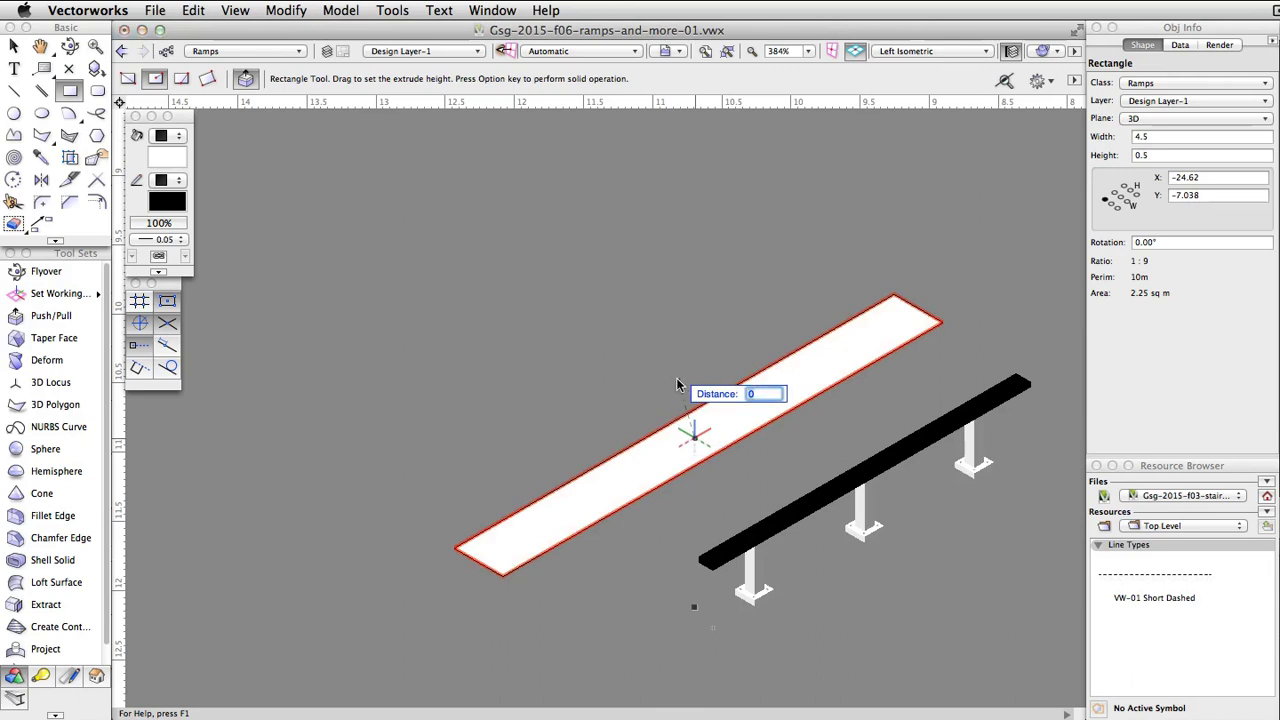
type("0.75")
key("Return")
left_click(694, 435)
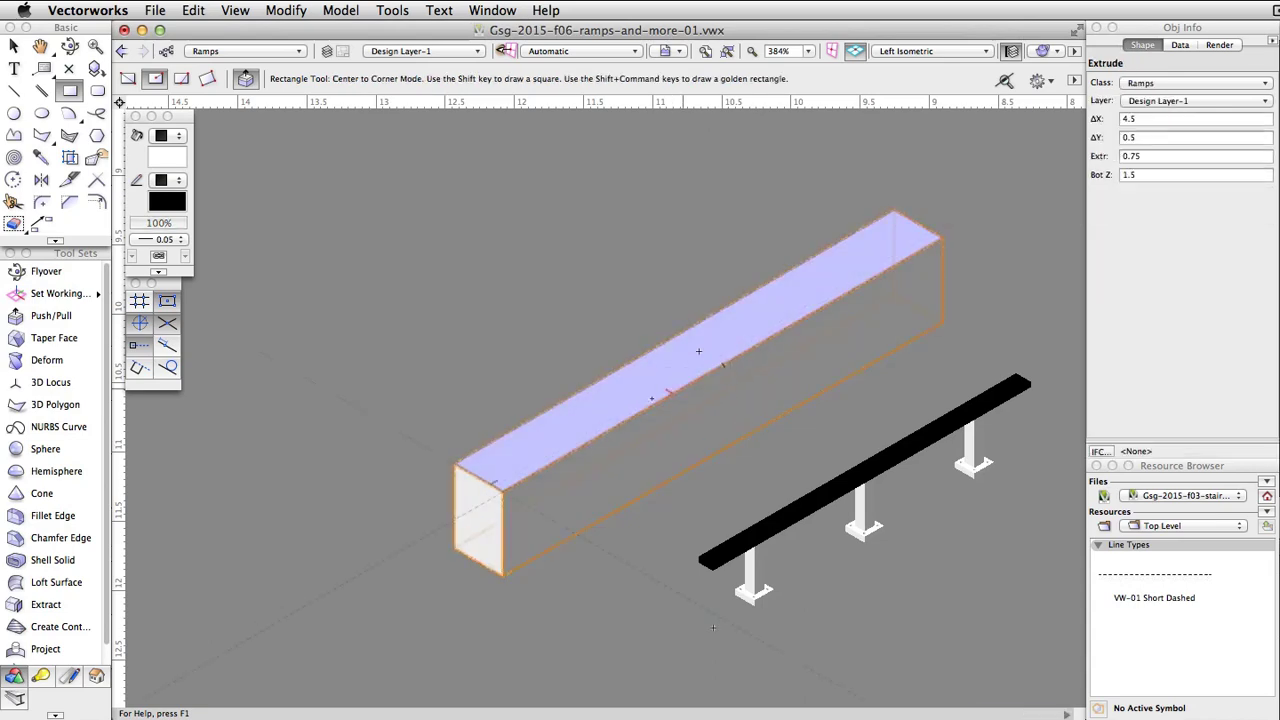
Step: Choose the Extract tool in Extract Surface mode with Create Planar Objects enabled
scroll(735, 620, "down", 2)
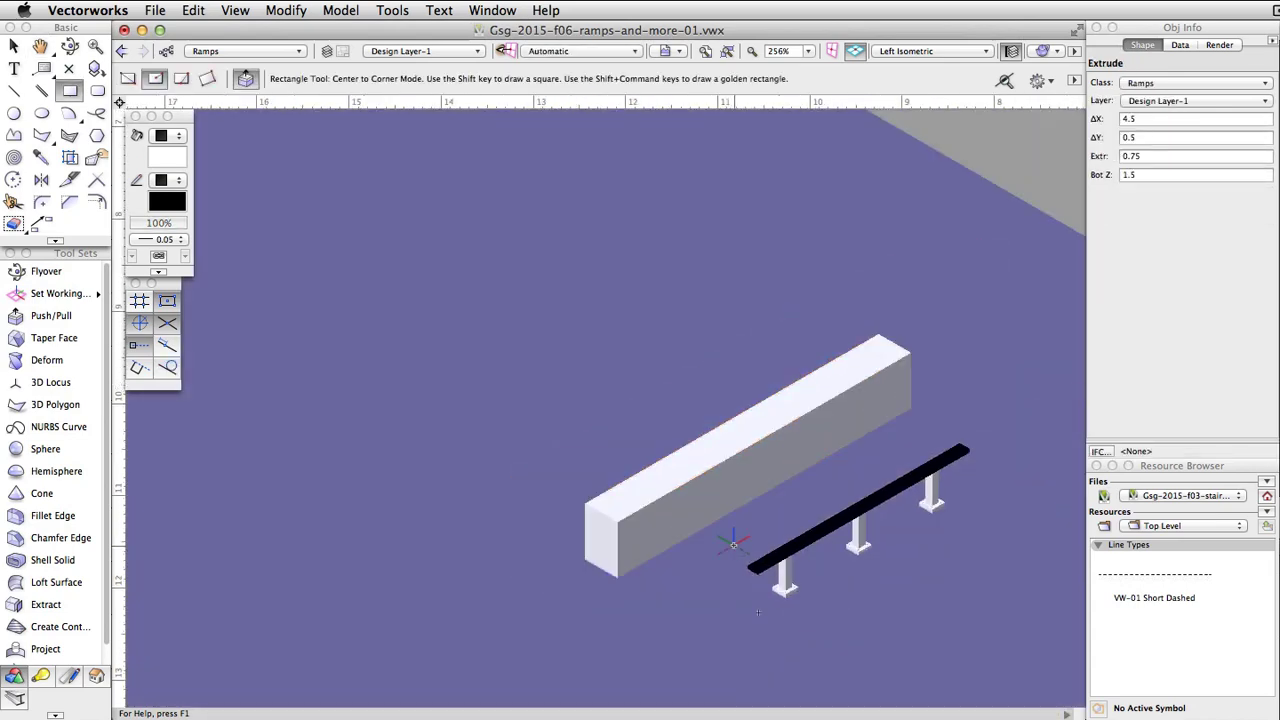
key("grave")
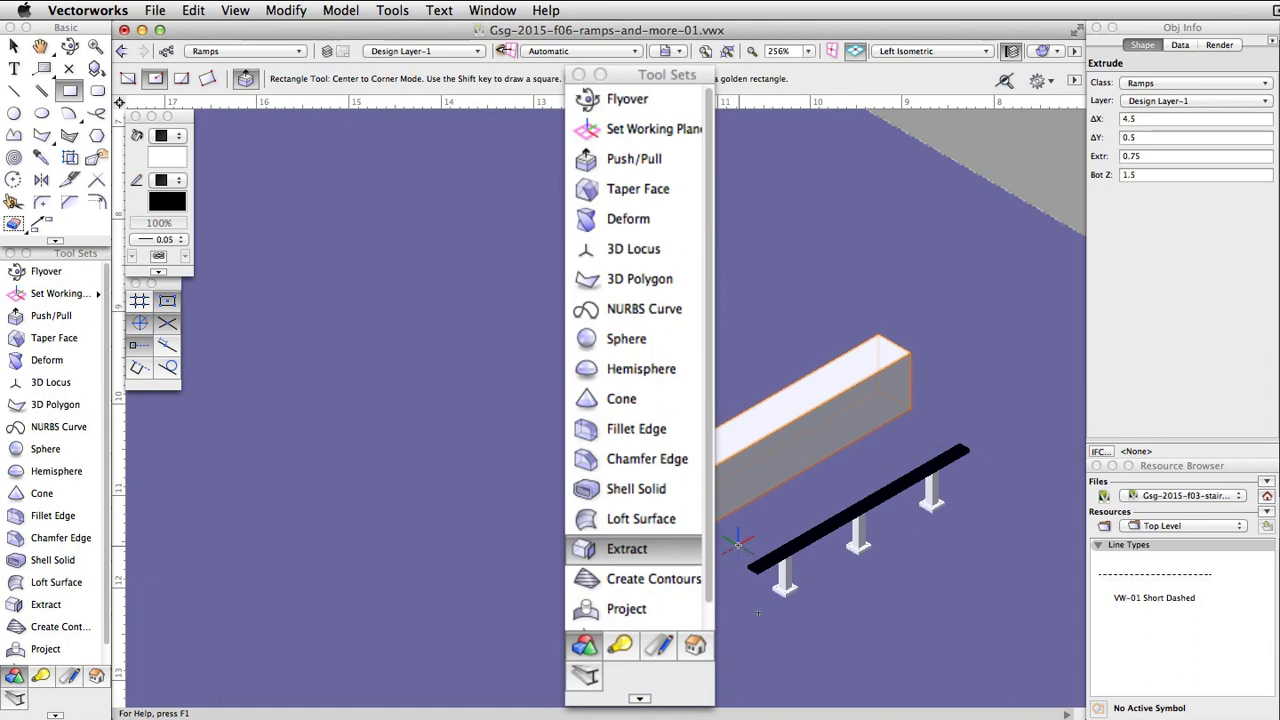
key("Escape")
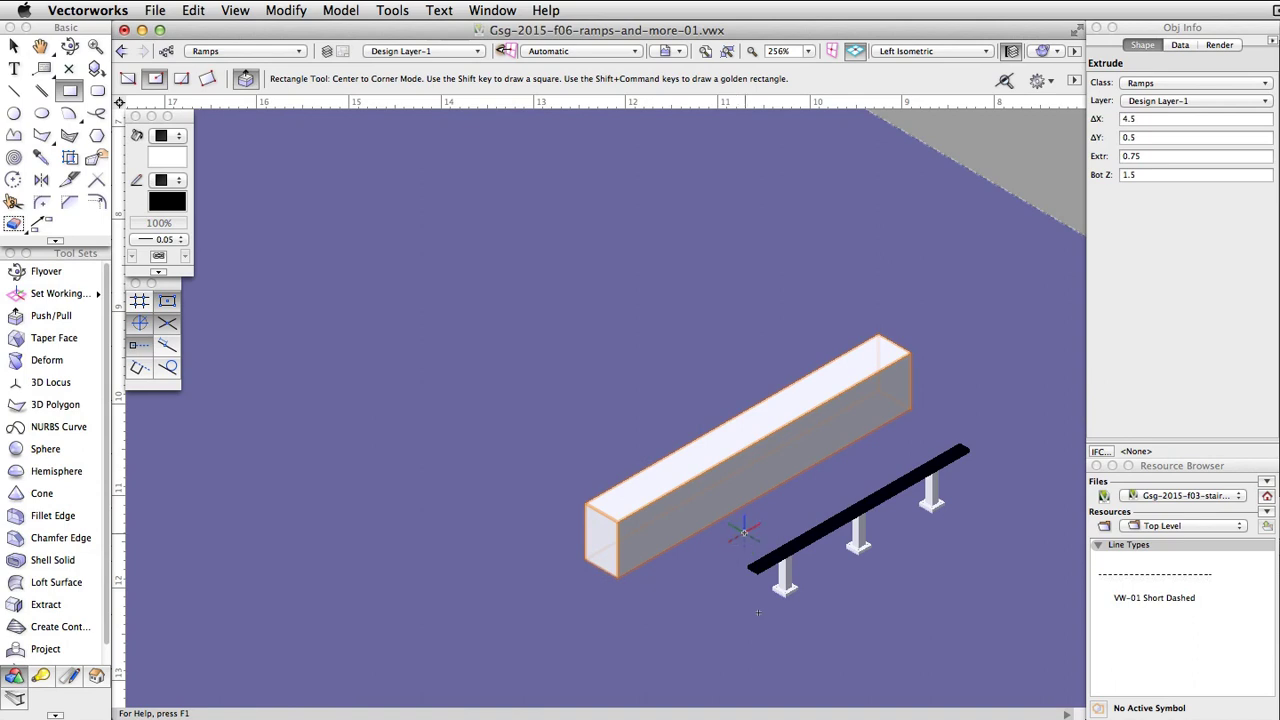
left_click(31, 607)
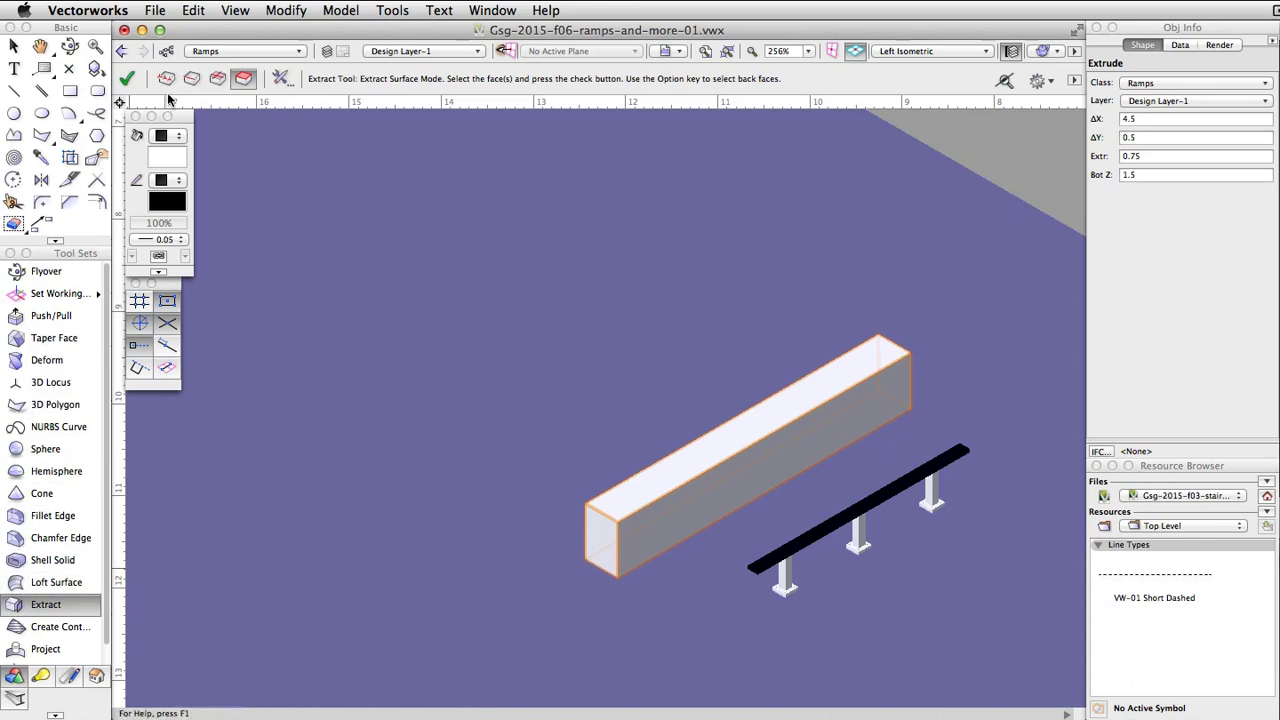
left_click(280, 85)
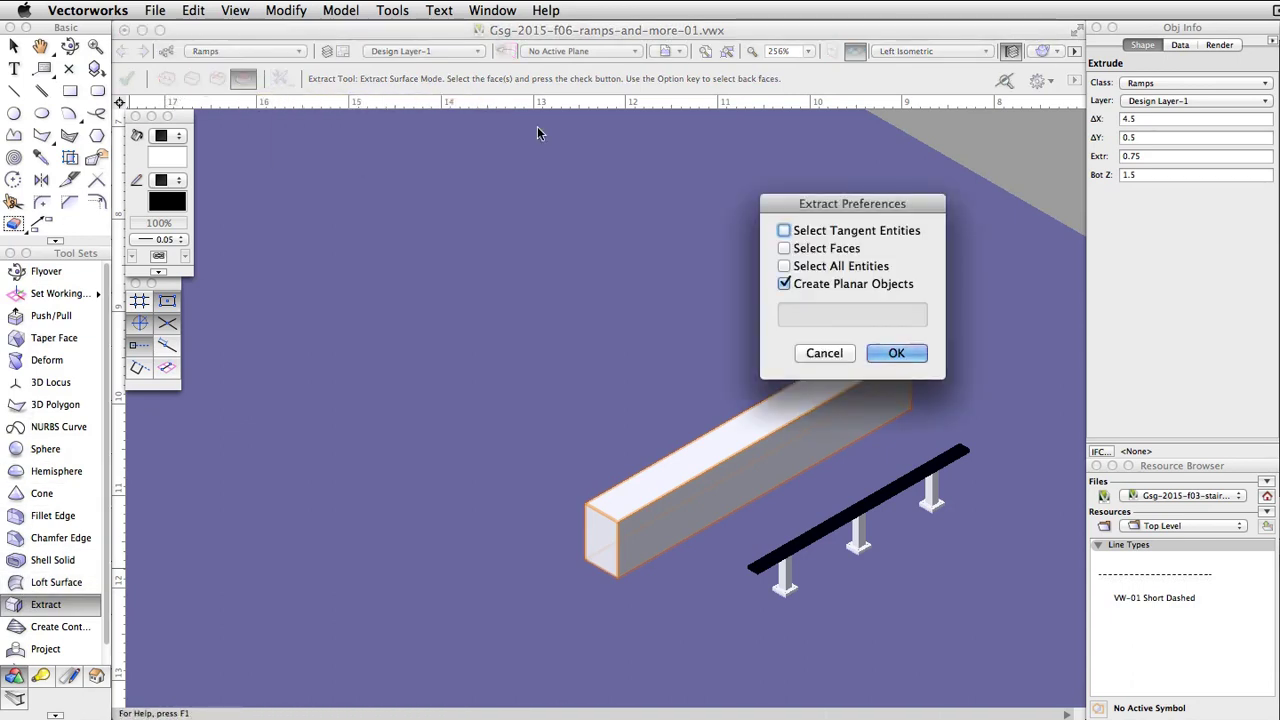
left_click_drag(877, 217, 685, 163)
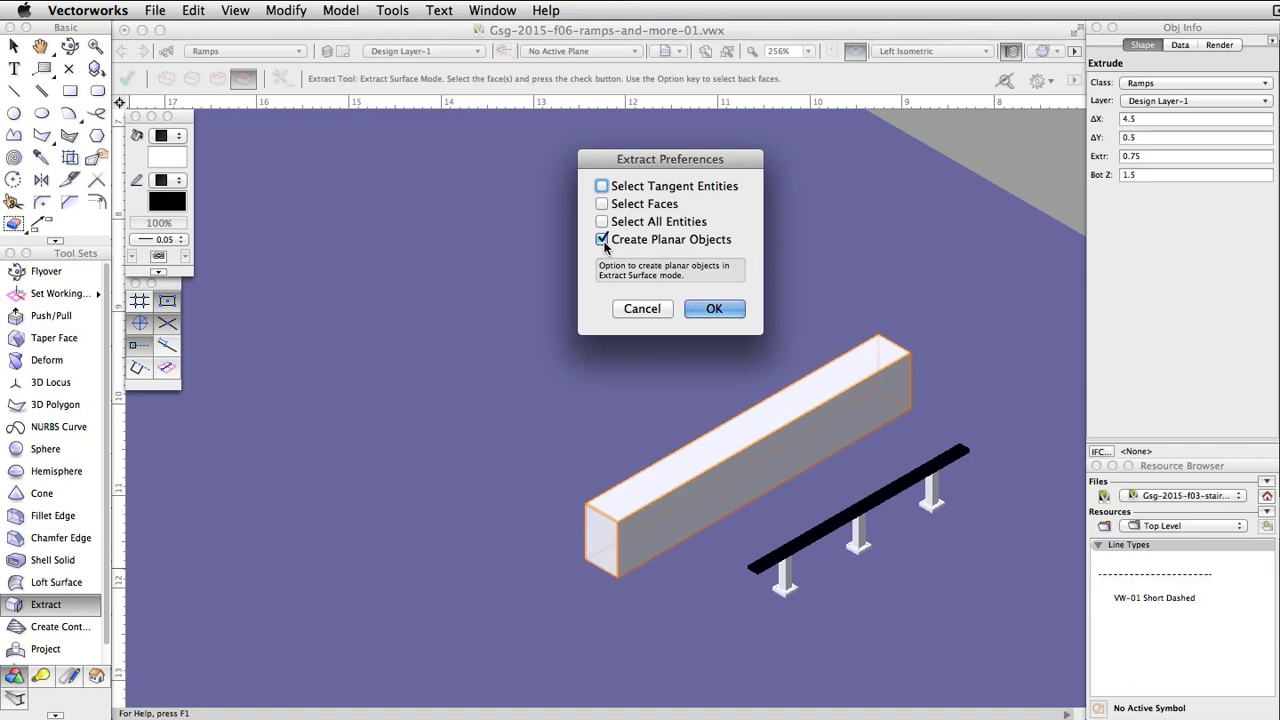
left_click(705, 307)
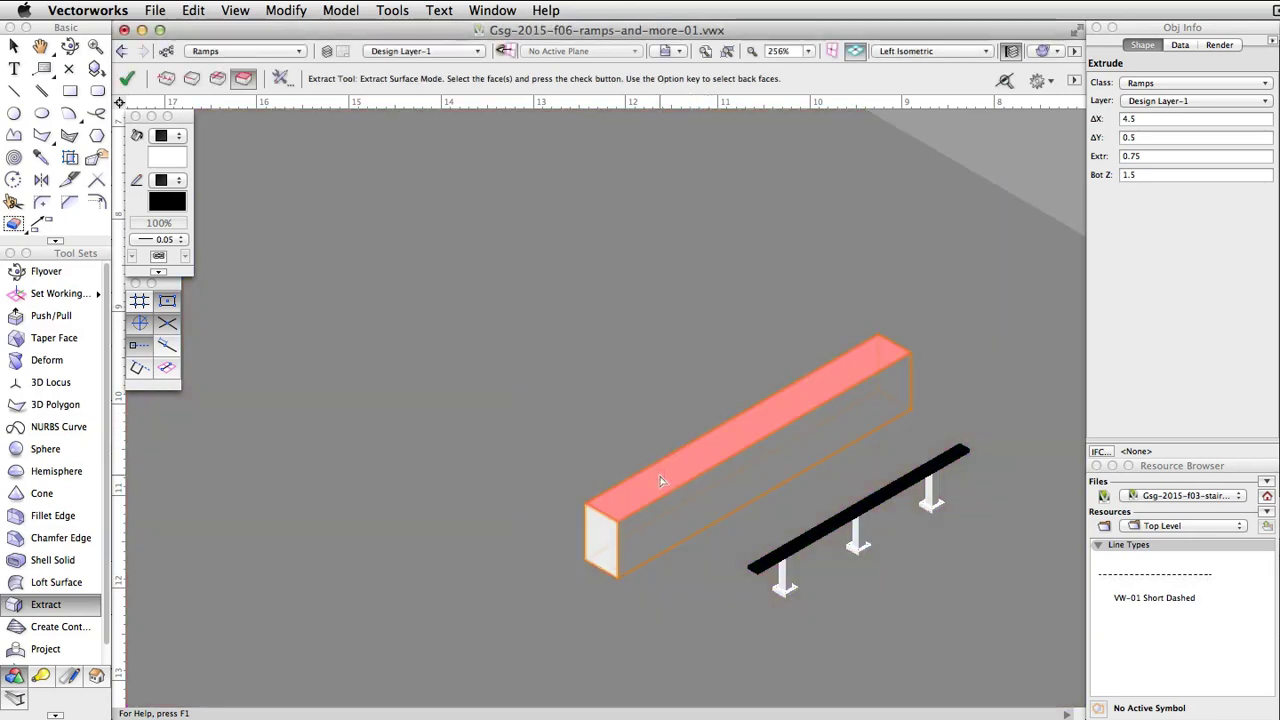
Step: Extract the box's top face as a 4.5 × 0.5 planar polygon
left_click(660, 481)
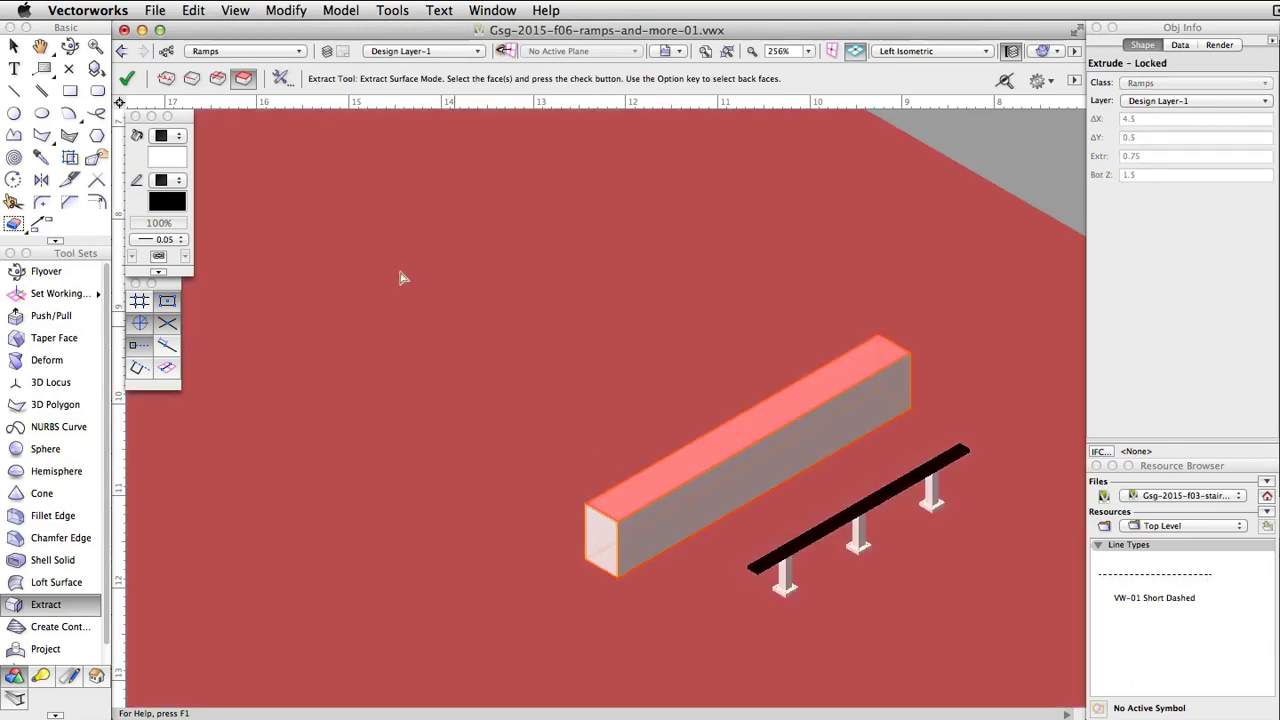
left_click(137, 78)
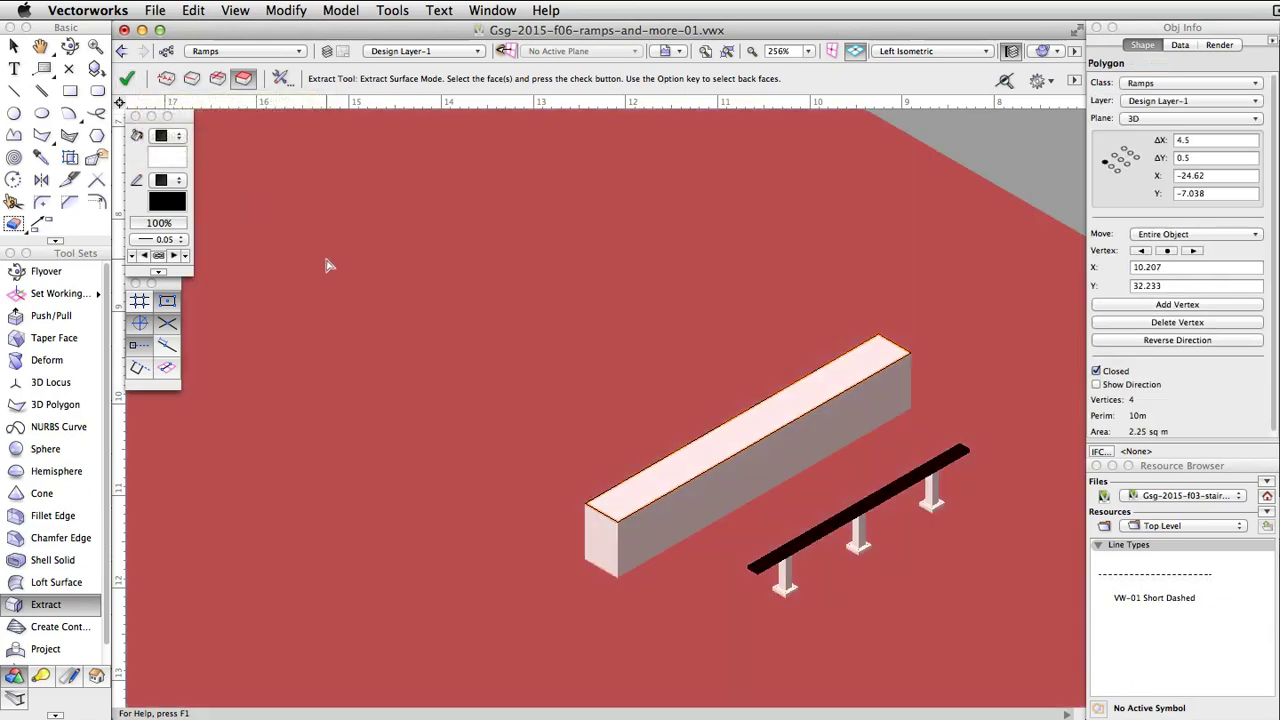
Step: Offset the top polygon outward by a 0.075 distance into a 4.65 × 0.65 polygon
left_click(95, 199)
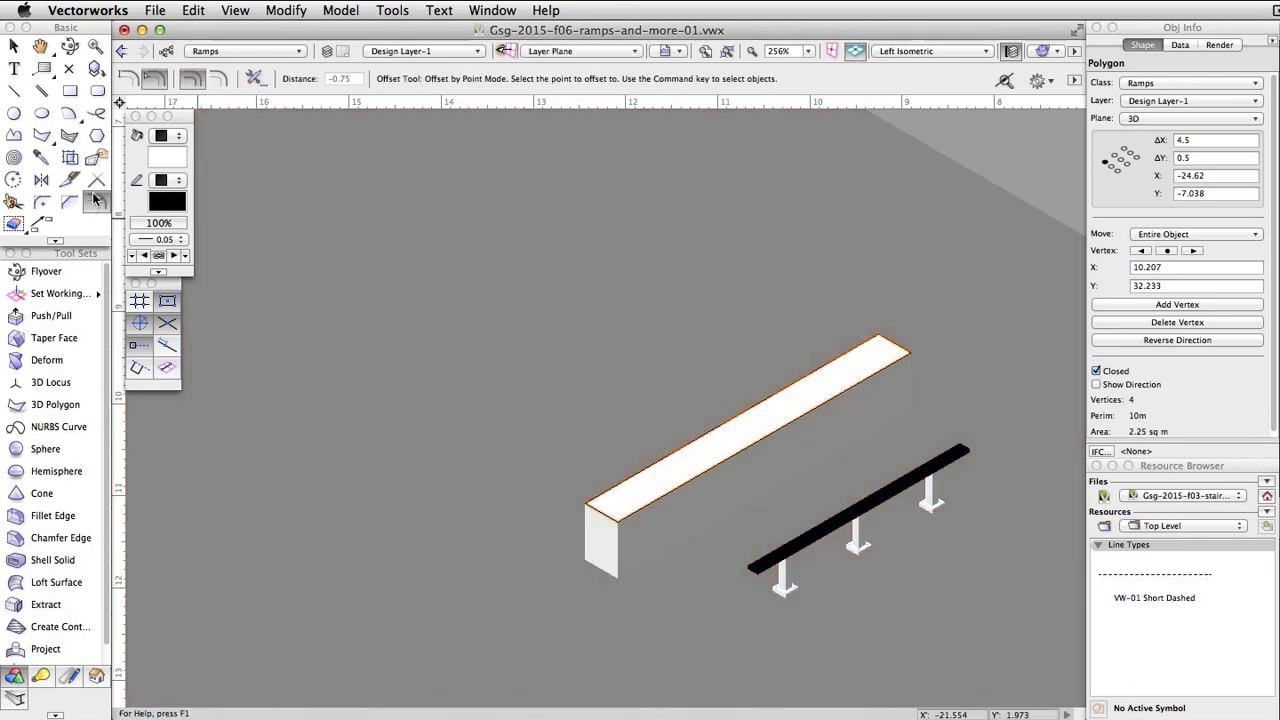
left_click(128, 80)
left_click(213, 84)
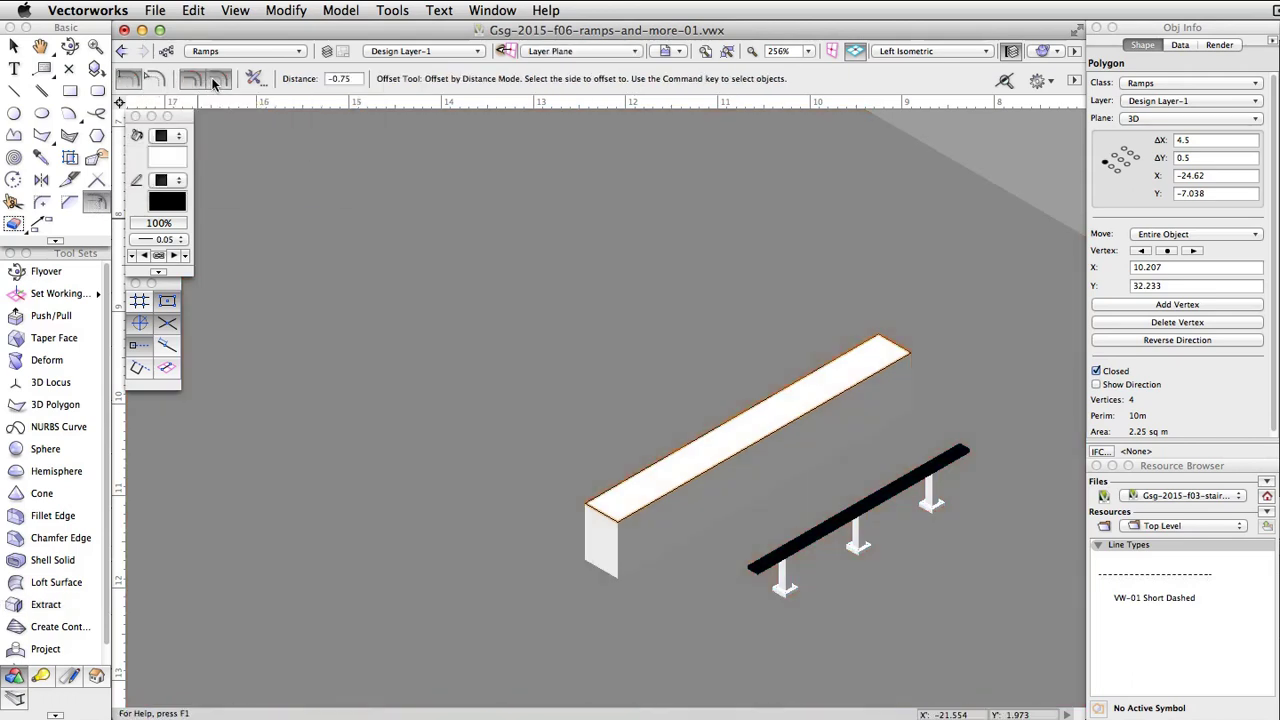
double_click(345, 78)
type("0")
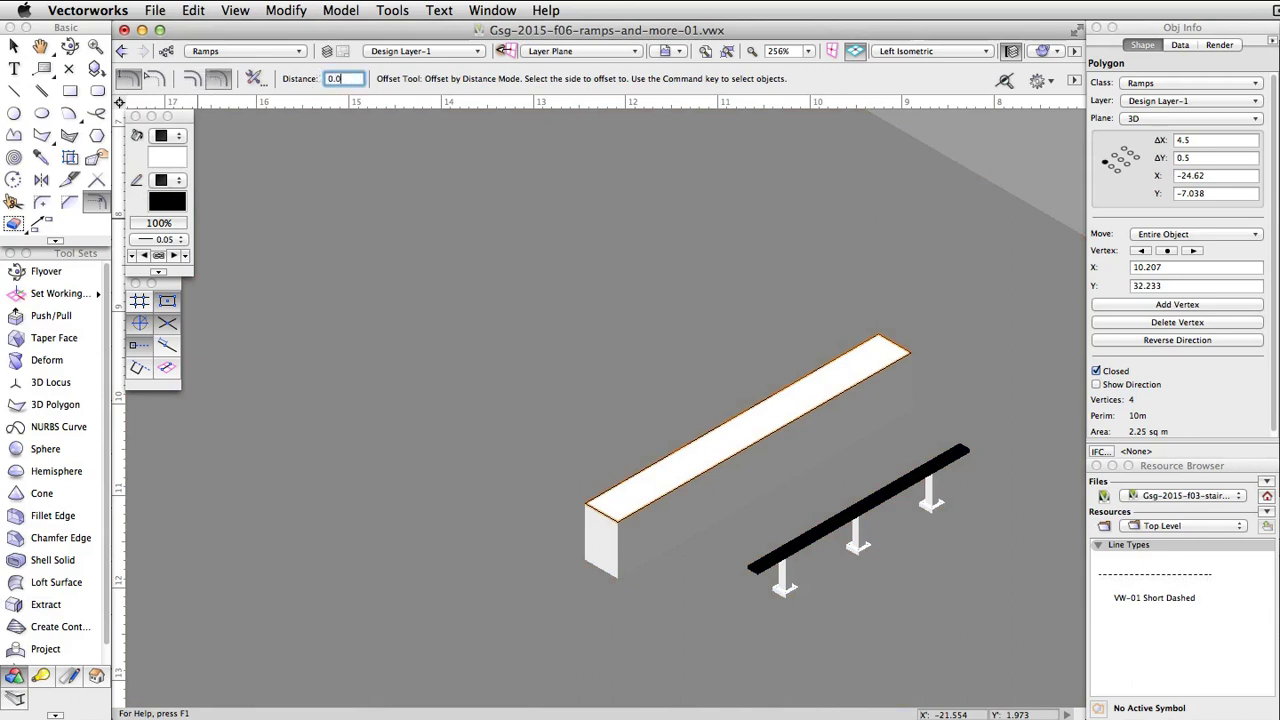
key("Return")
left_click(607, 460)
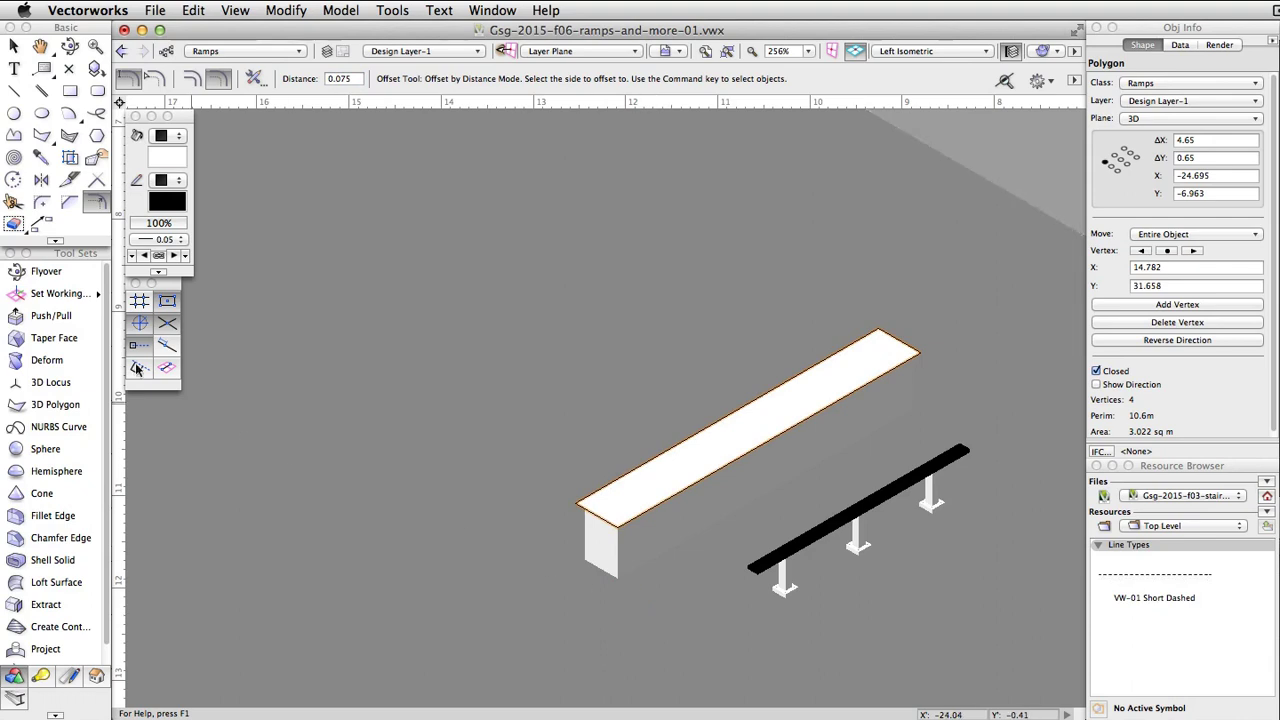
Step: Extrude the enlarged polygon 0.1 thick with Push/Pull in Extrude Face mode
left_click(45, 315)
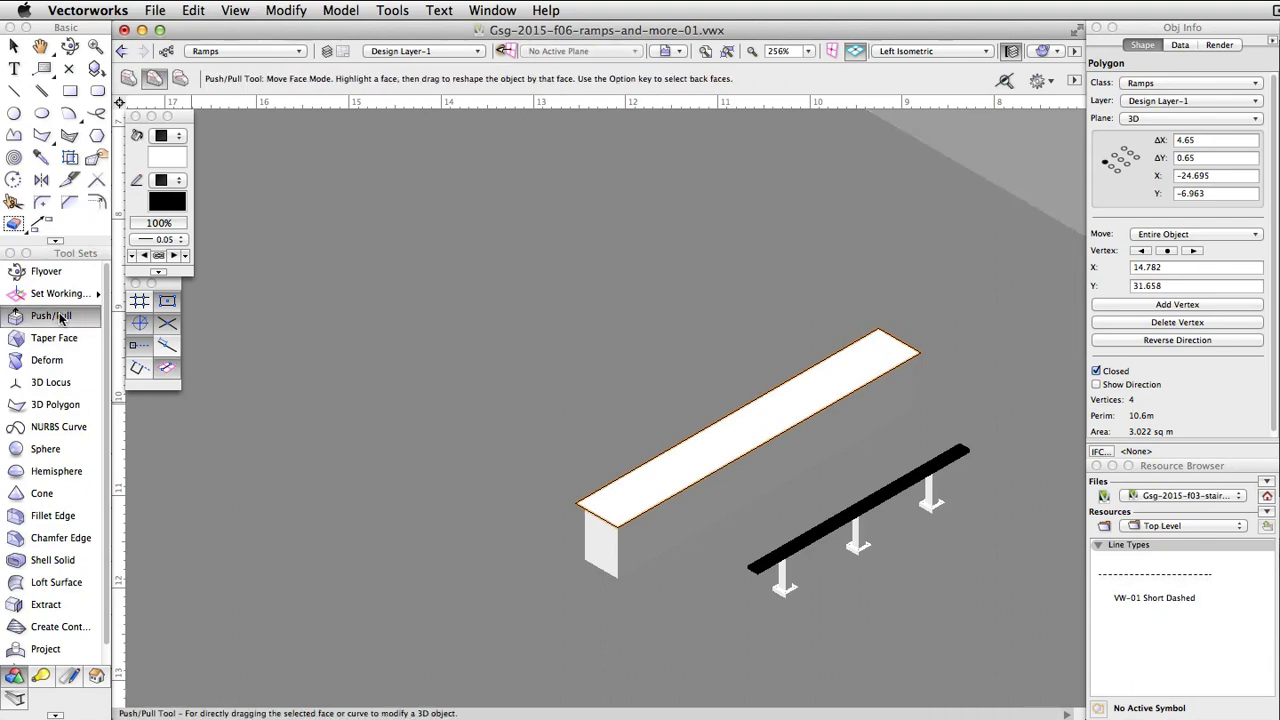
left_click(129, 82)
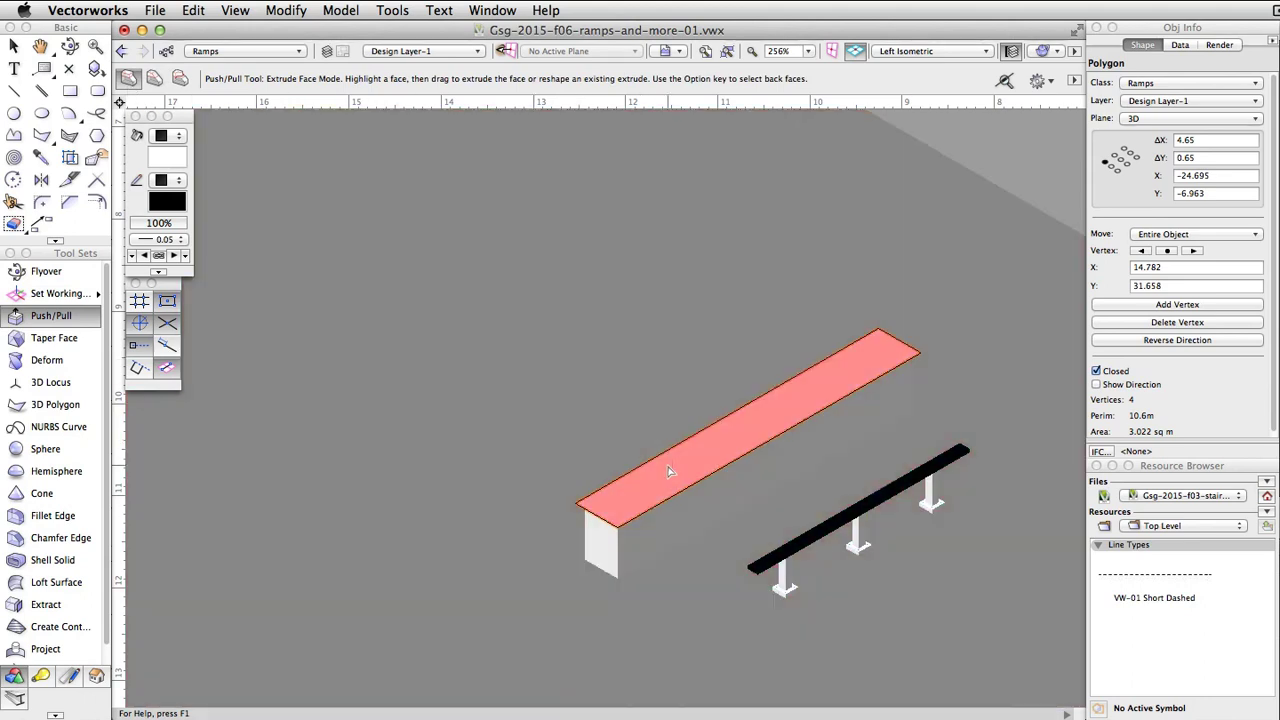
left_click(670, 472)
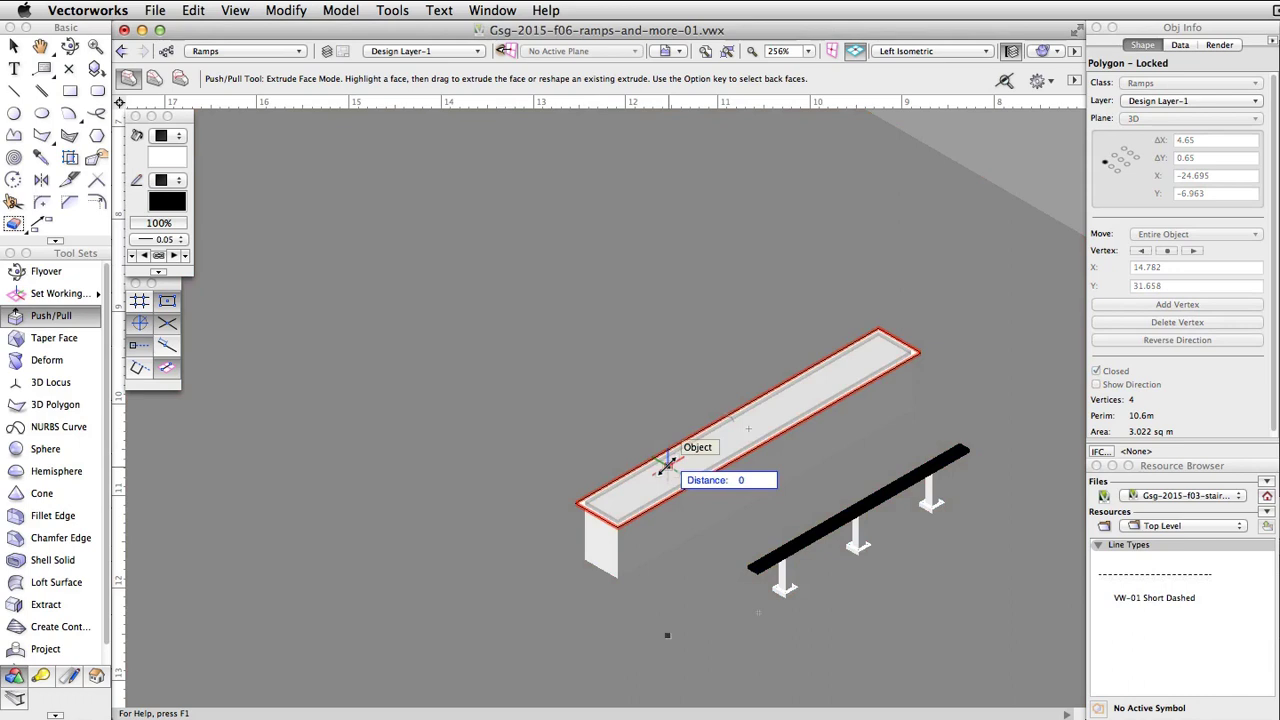
key("Tab")
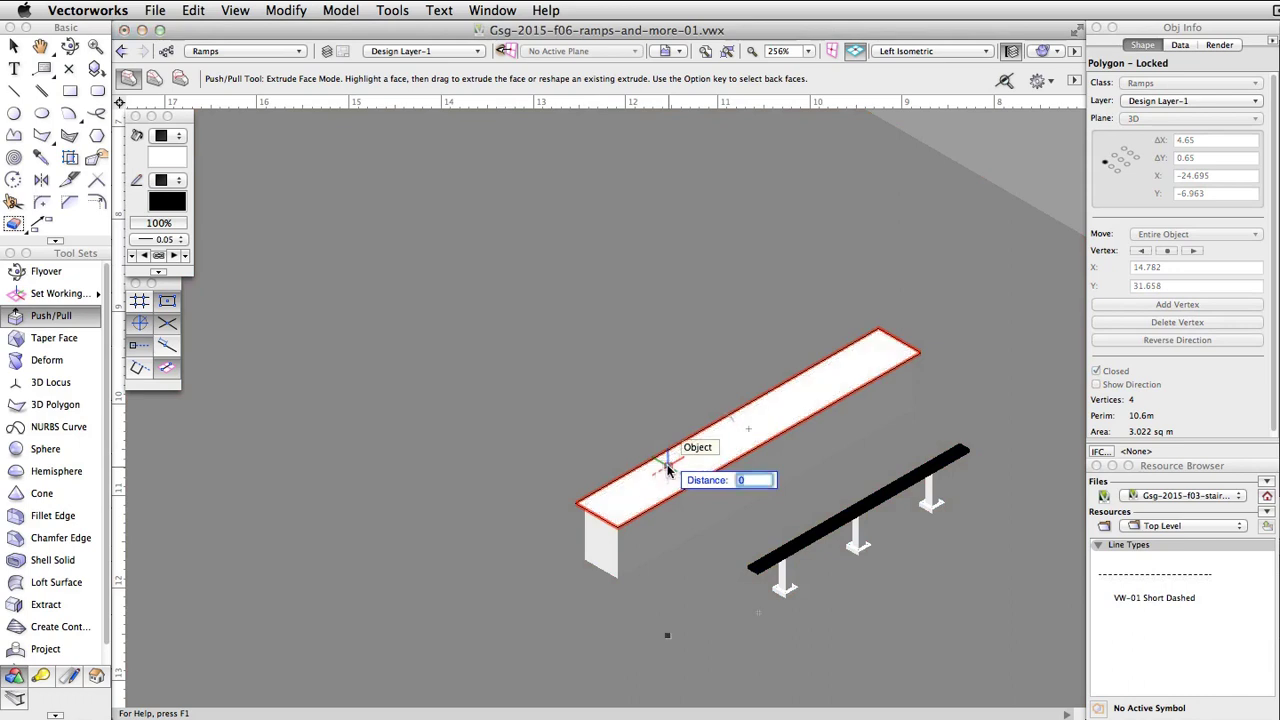
type("0.1")
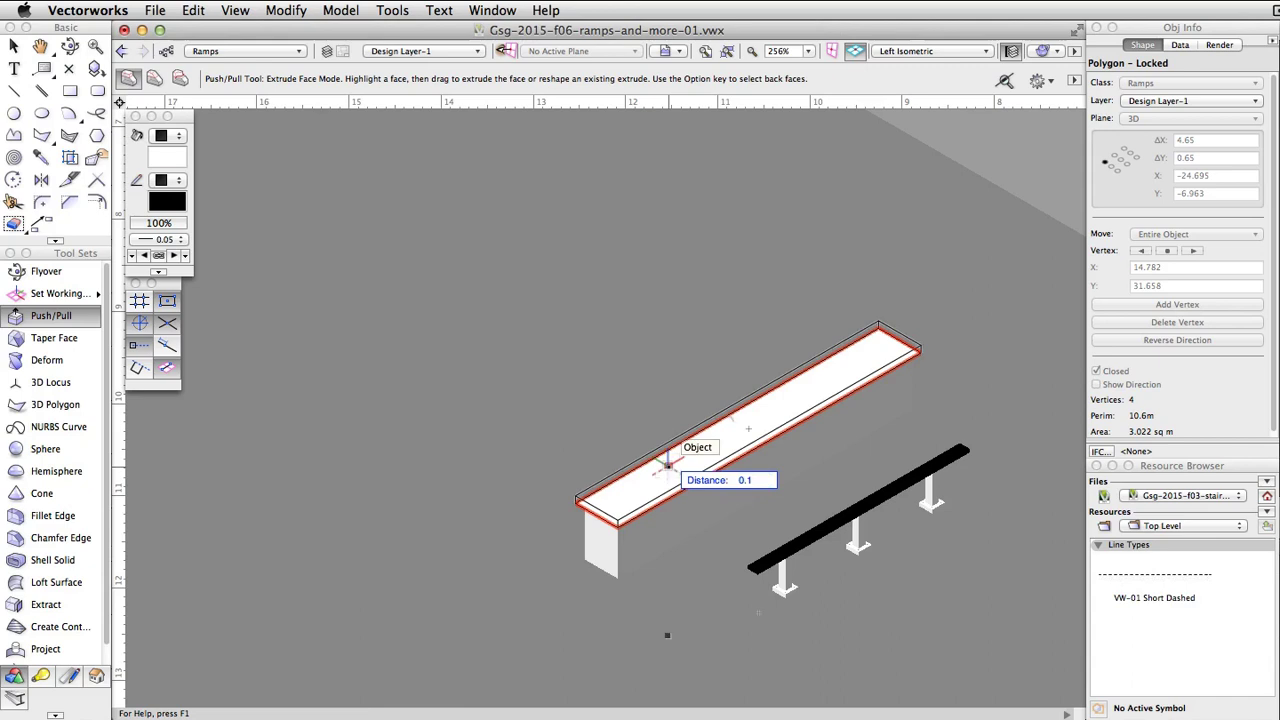
key("Return")
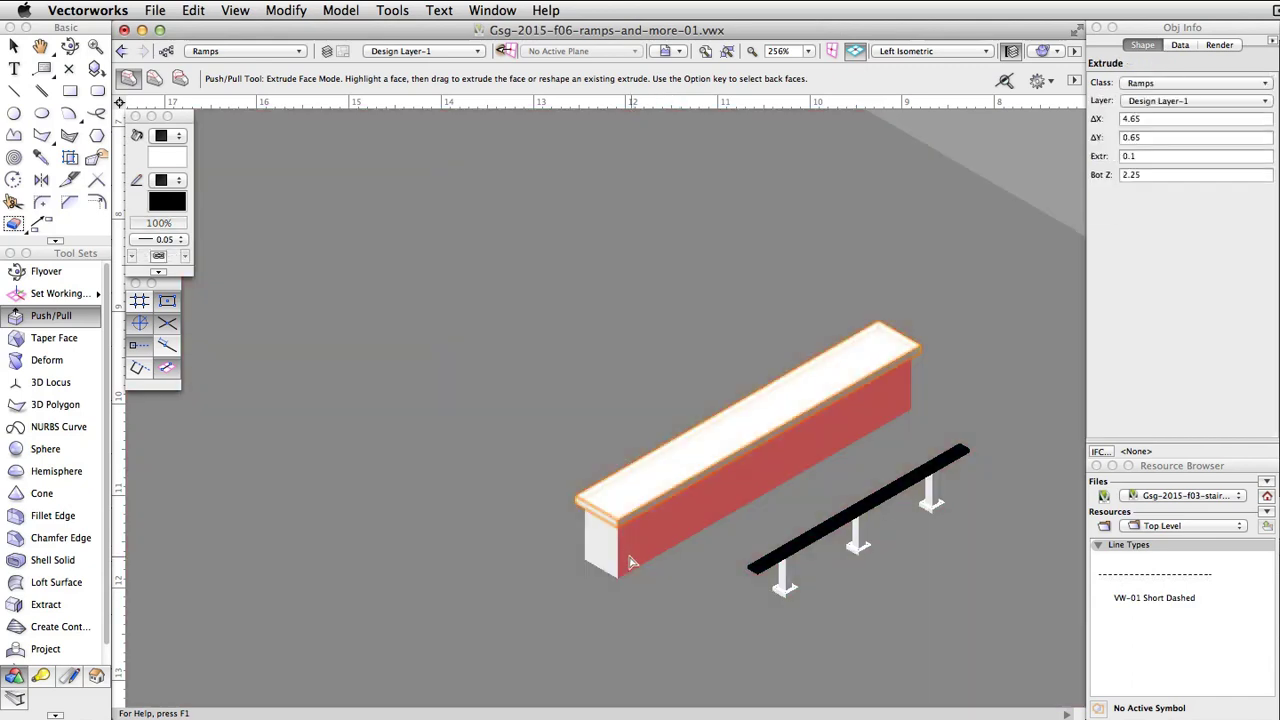
Step: Give the 0.75-tall extruded box base a turquoise fill, leaving the platform white
key("x")
left_click(618, 548)
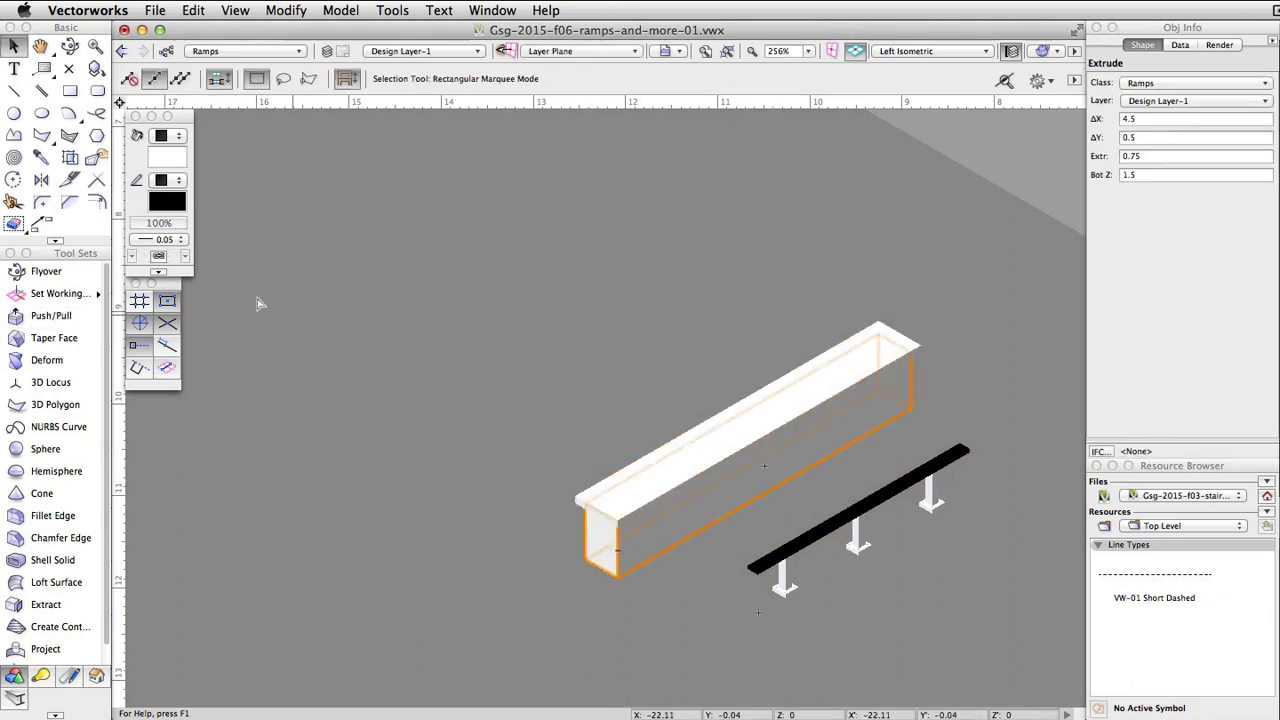
left_click(167, 136)
left_click(221, 252)
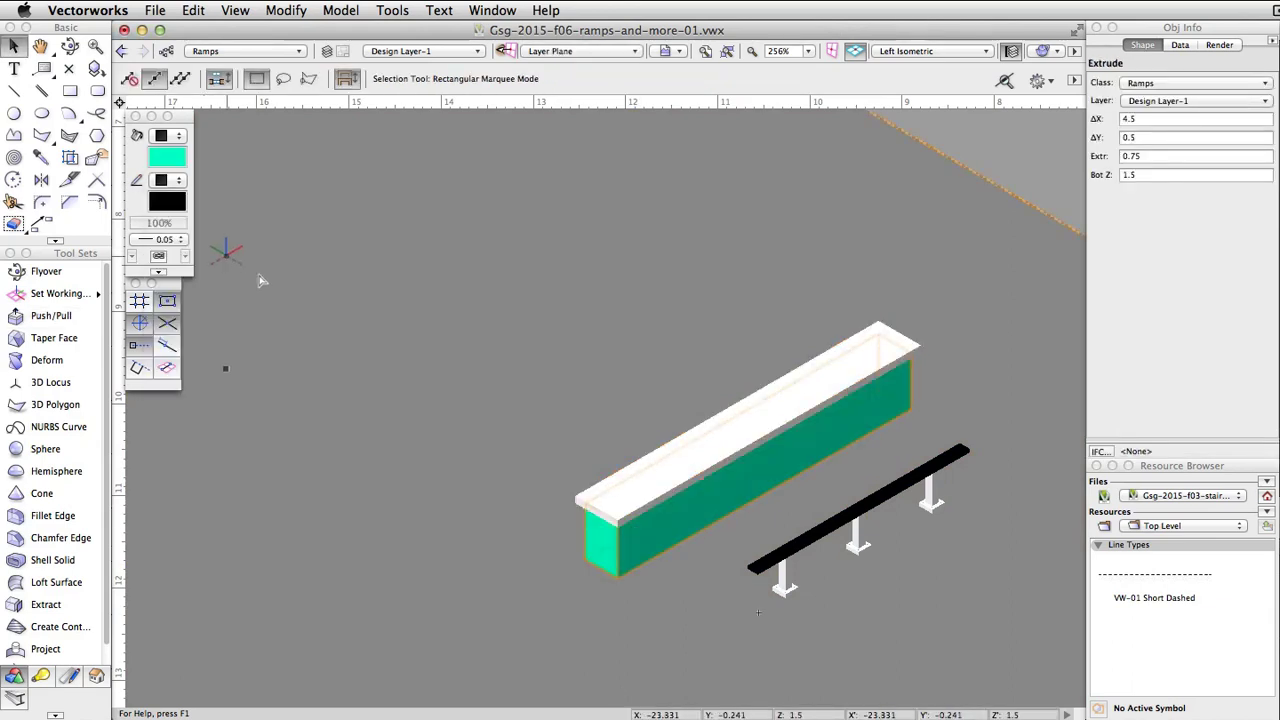
left_click(650, 472)
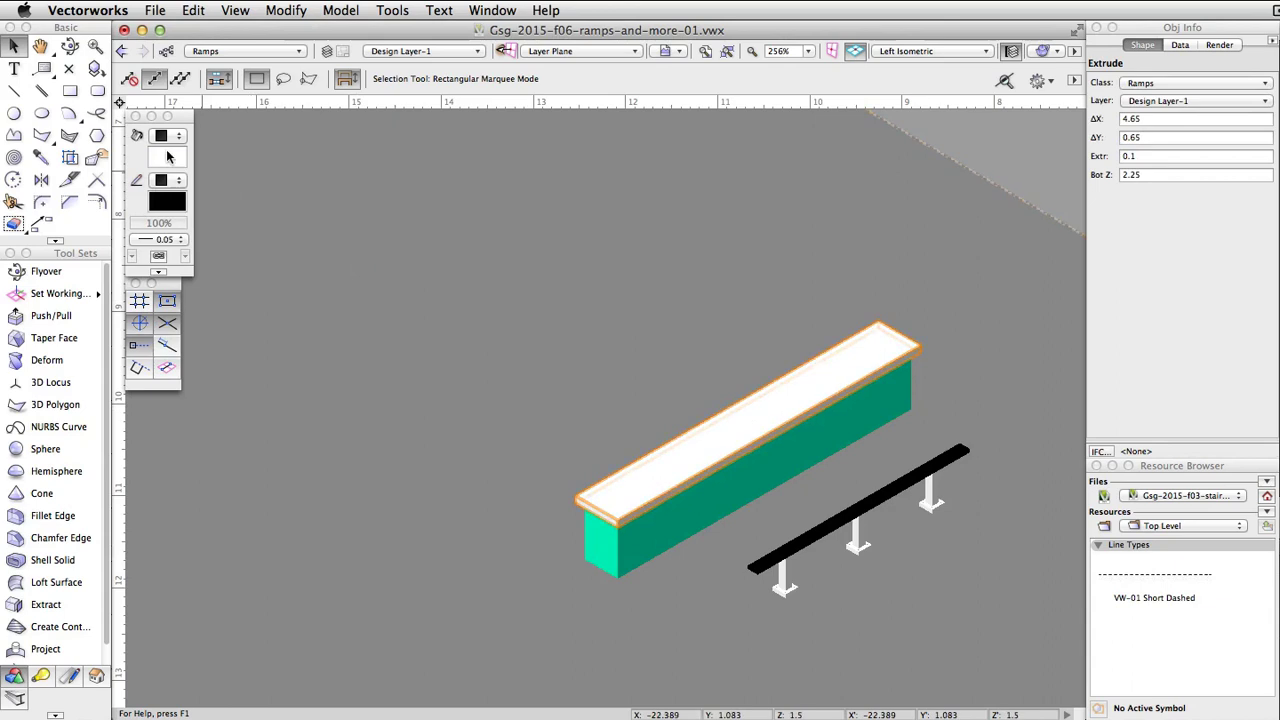